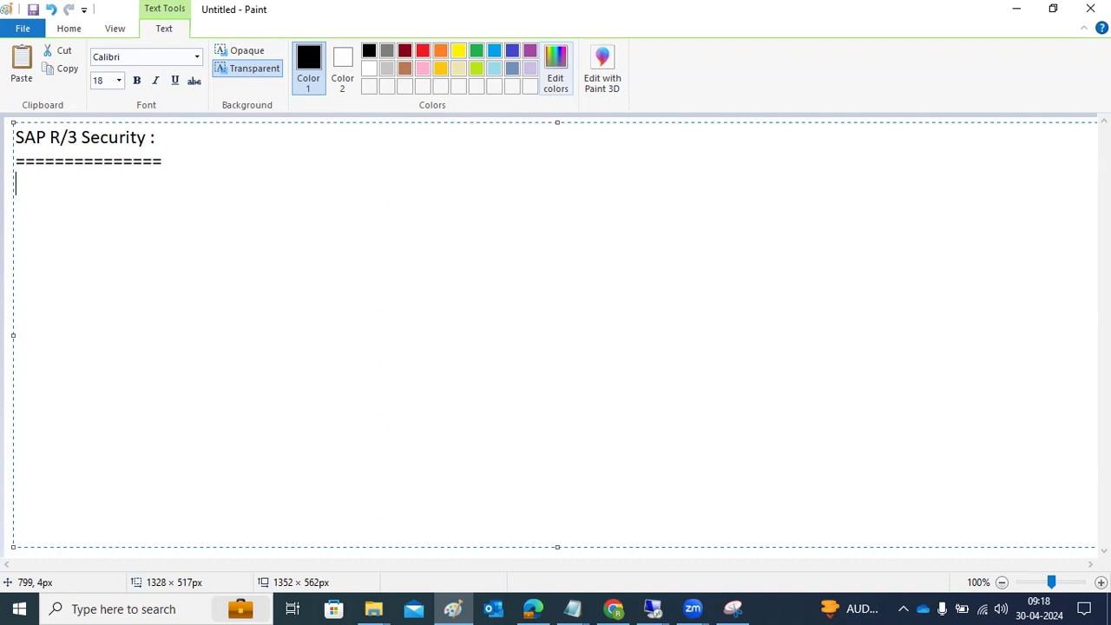
Step: Write "What is Security ?-" on the line beneath the SAP R/3 Security heading
type("What is Security ?")
key("Return")
key("BackSpace")
type("-")
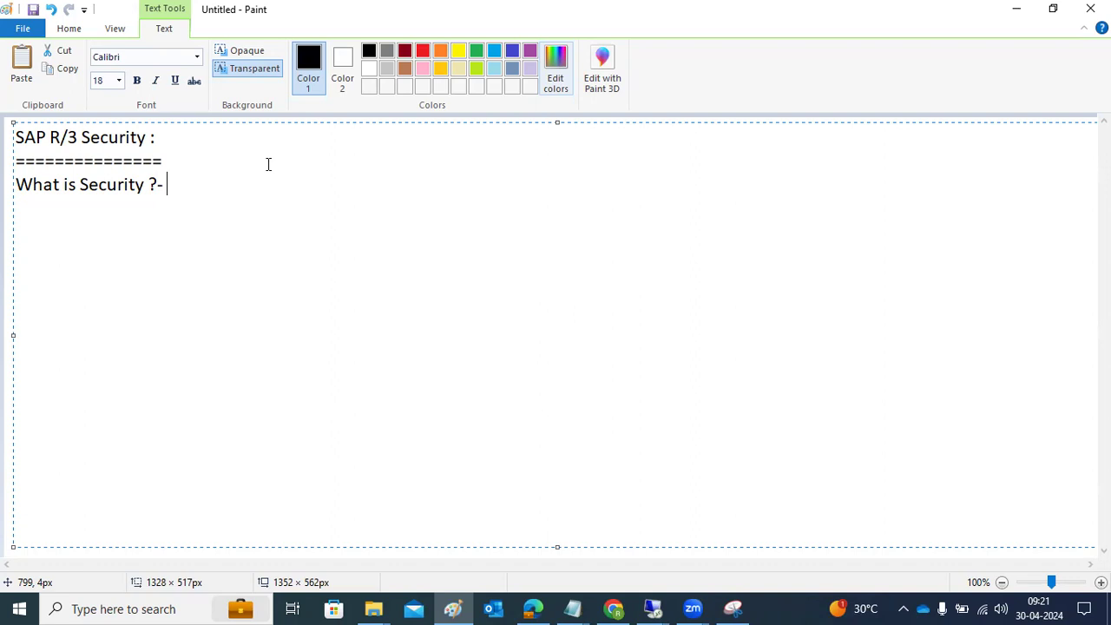
Step: Leave a blank line below the question and add the note "To create the users - SU01,Su10"
key("Return")
key("Return")
type("To create  ")
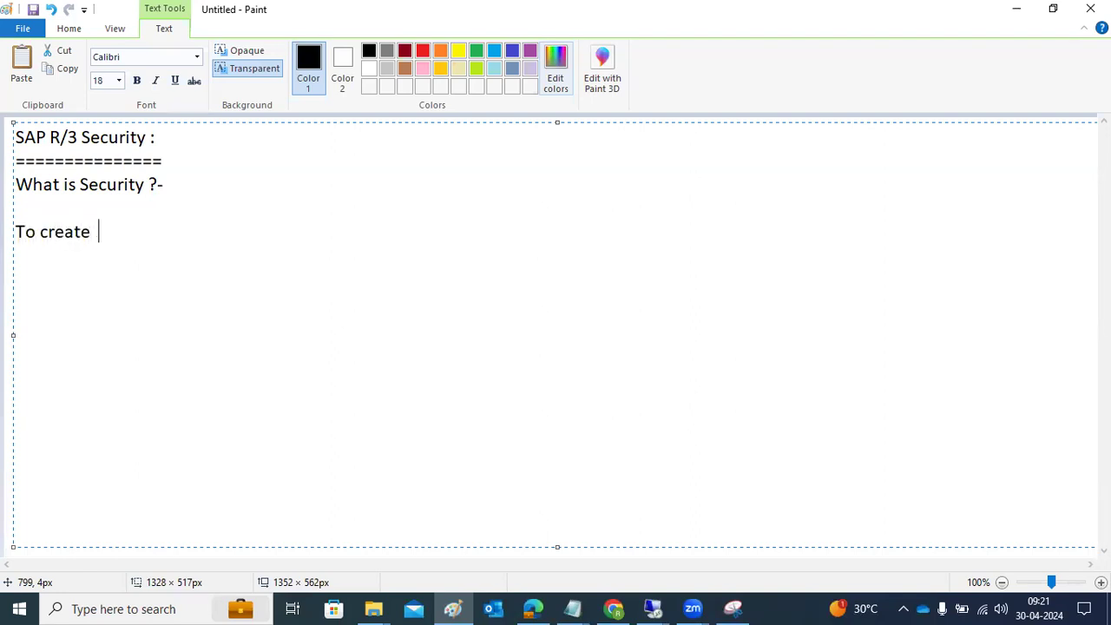
type("the users - SU01,Su10")
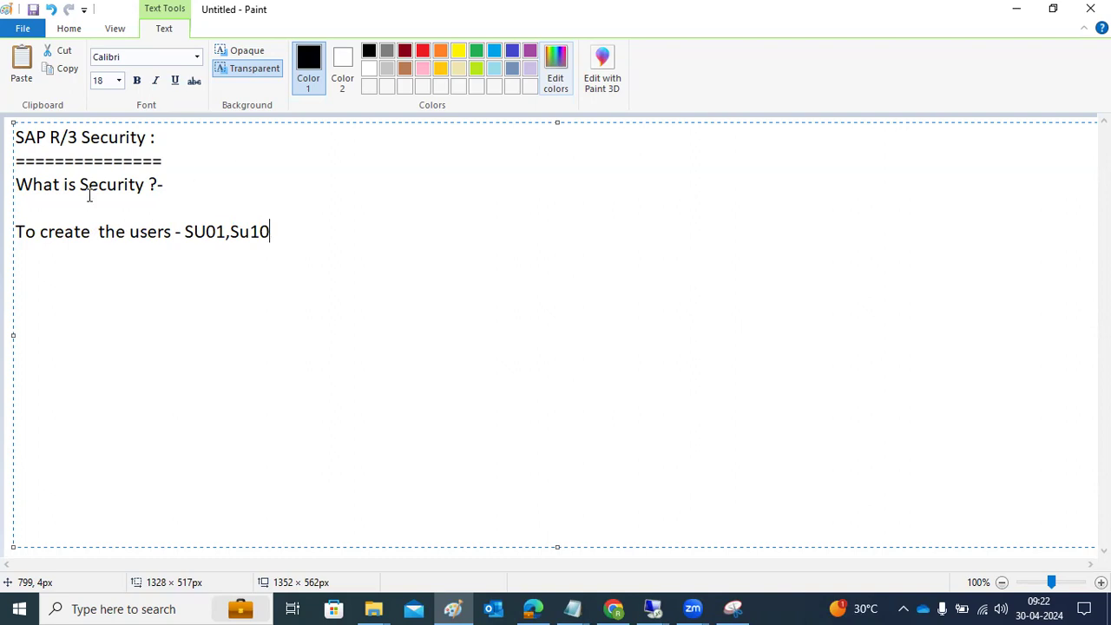
Step: Switch to the SAP session in Remote Desktop Connection and log on to client 001 as ddic with the account password
left_click(657, 606)
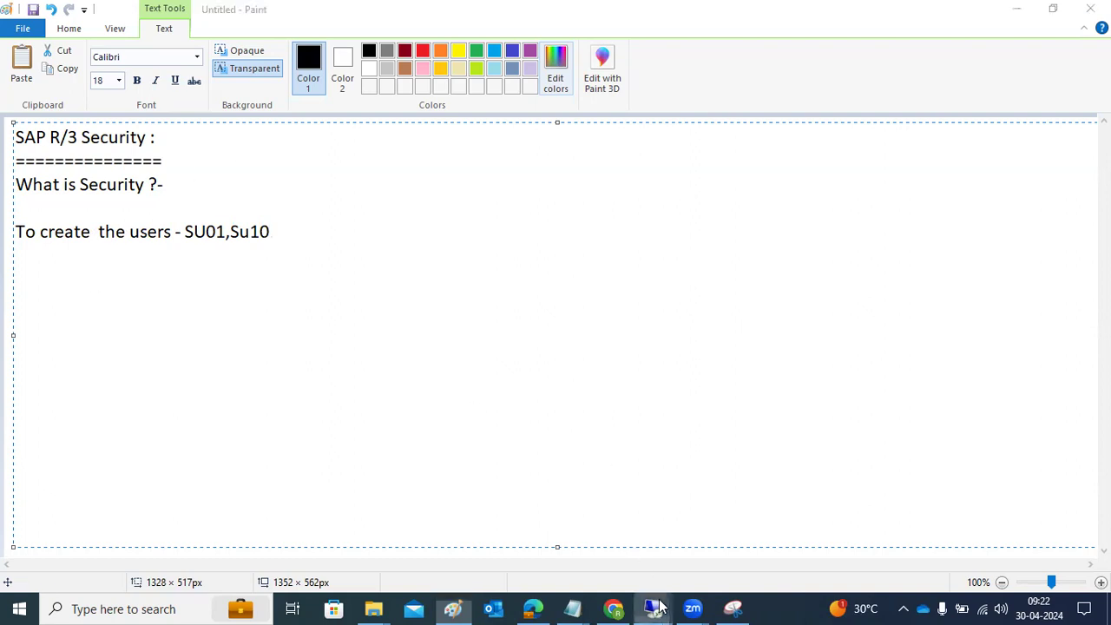
left_click(724, 563)
double_click(431, 222)
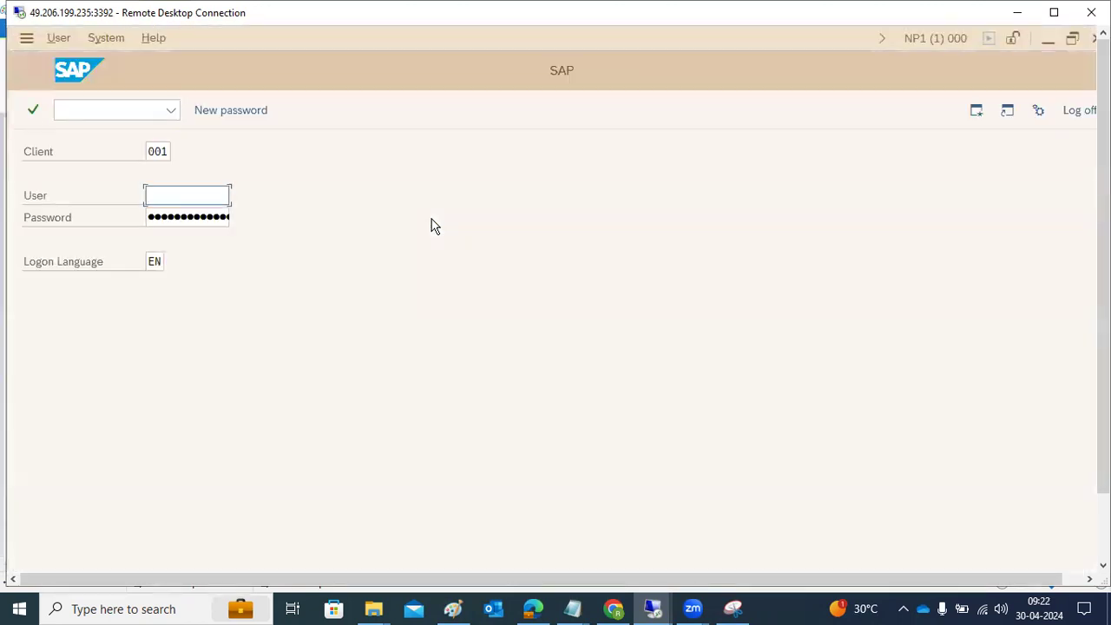
type("ddic")
key("Tab")
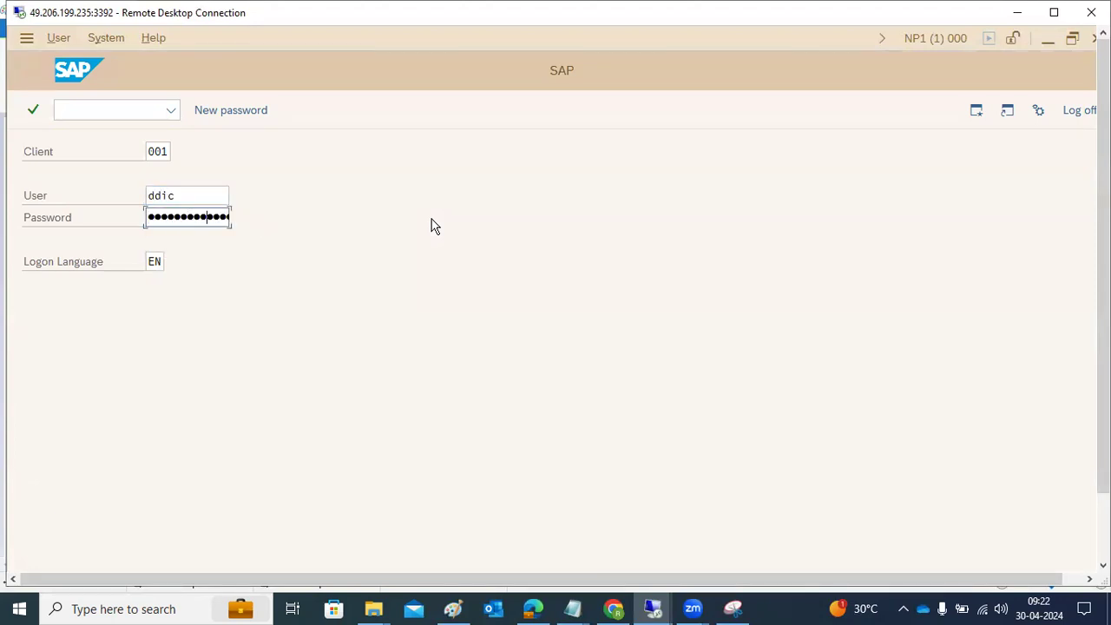
key("Return")
Step: Continue with this logon without ending any other logons in the system
left_click(413, 419)
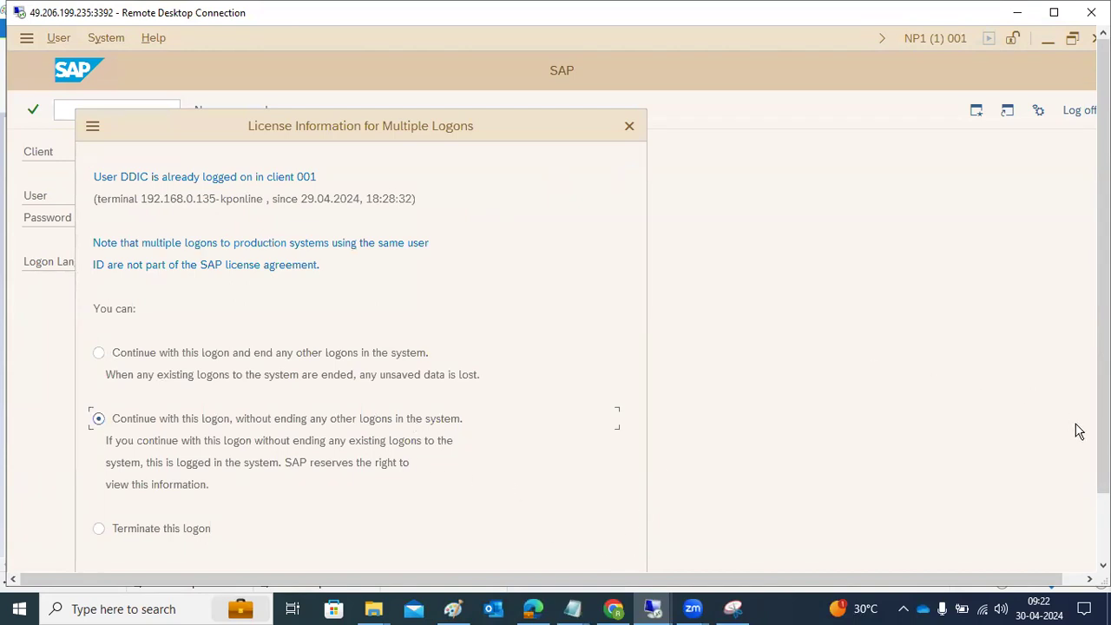
left_click_drag(1103, 427, 1103, 501)
left_click(603, 531)
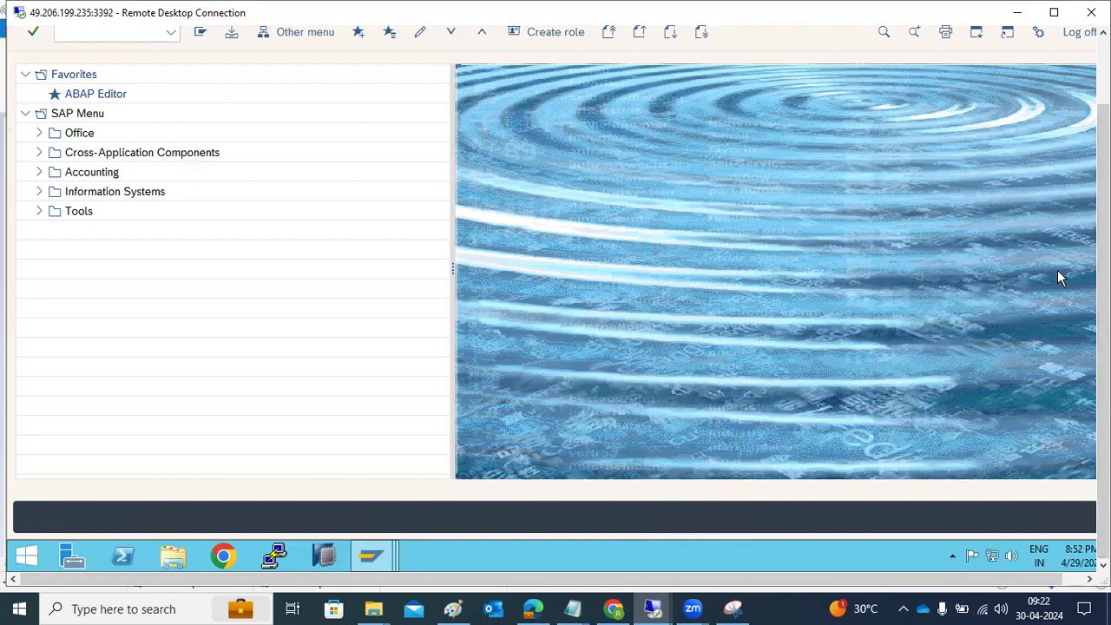
Step: Run transaction su01 to open user maintenance
left_click_drag(1103, 286, 1103, 222)
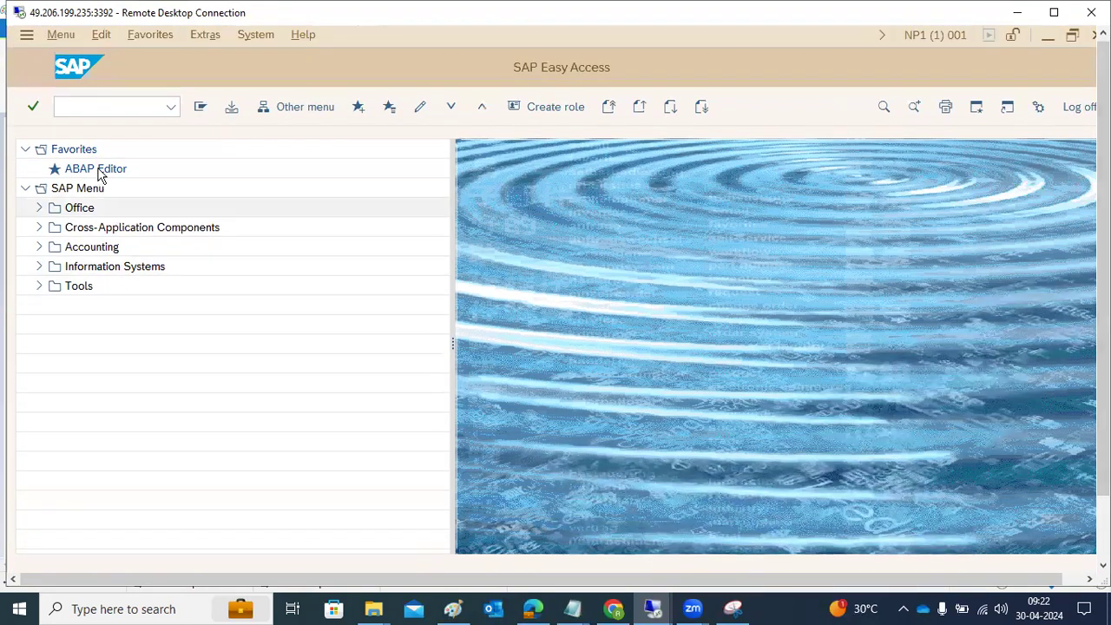
type("su01")
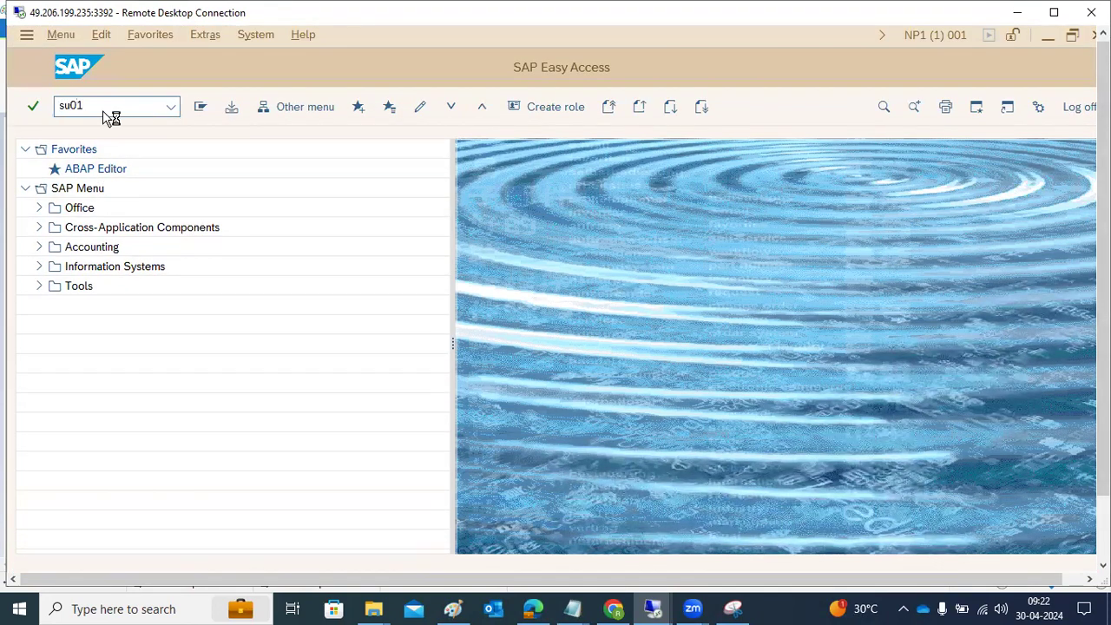
key("Return")
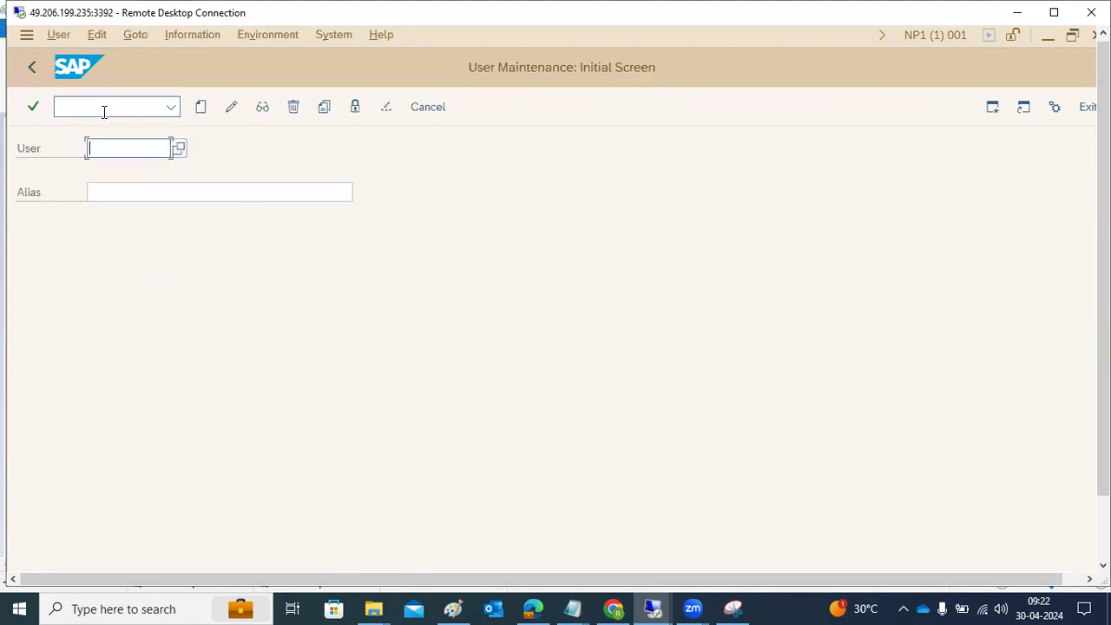
Step: Try to create a user with the ID BASIS
type("R")
key("BackSpace")
type("BASIS")
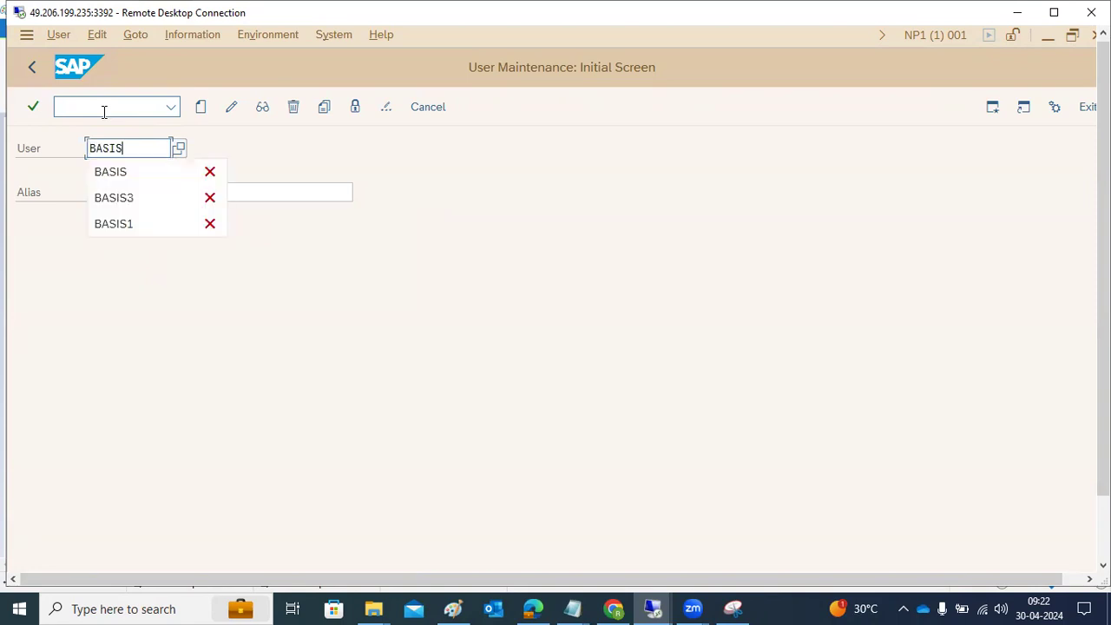
left_click(205, 108)
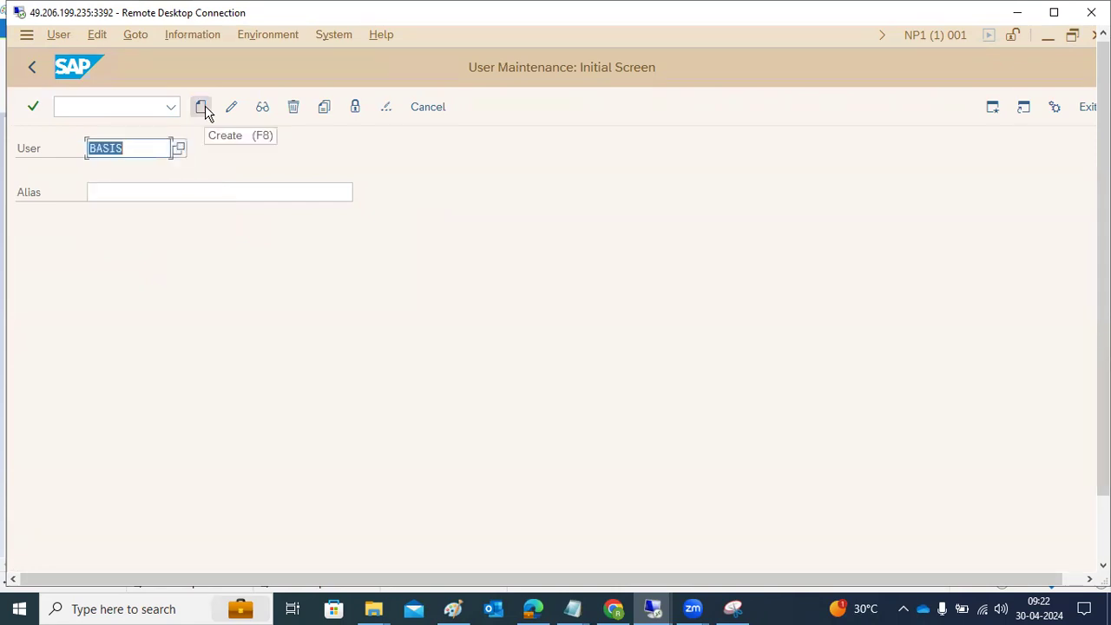
left_click(205, 109)
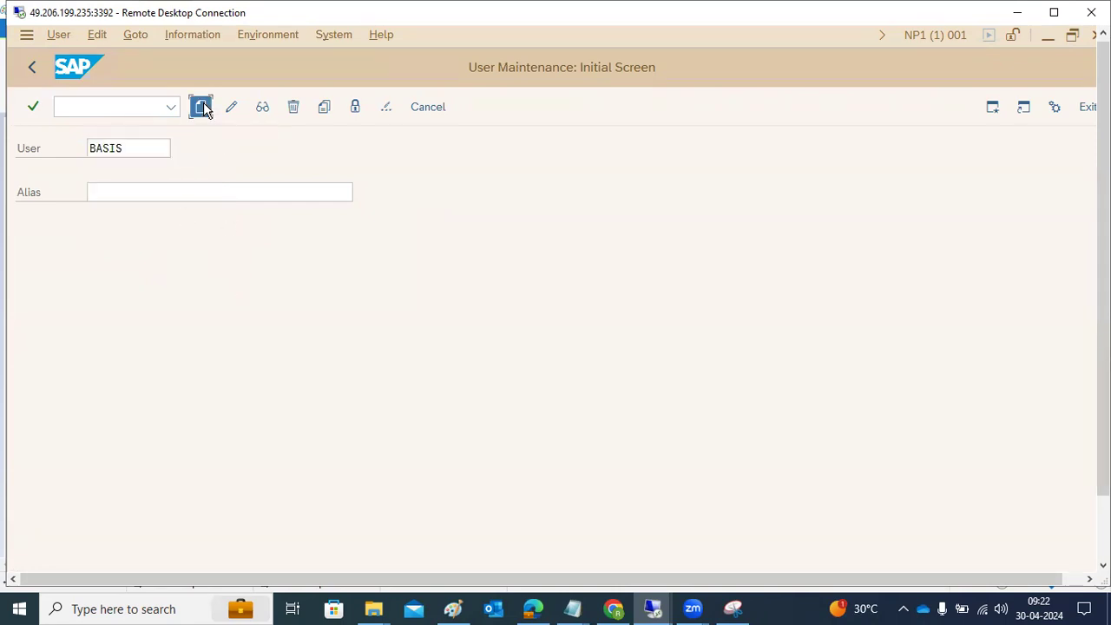
mouse_move(1103, 356)
left_mouse_down()
mouse_move(1103, 409)
mouse_move(1102, 343)
left_mouse_up()
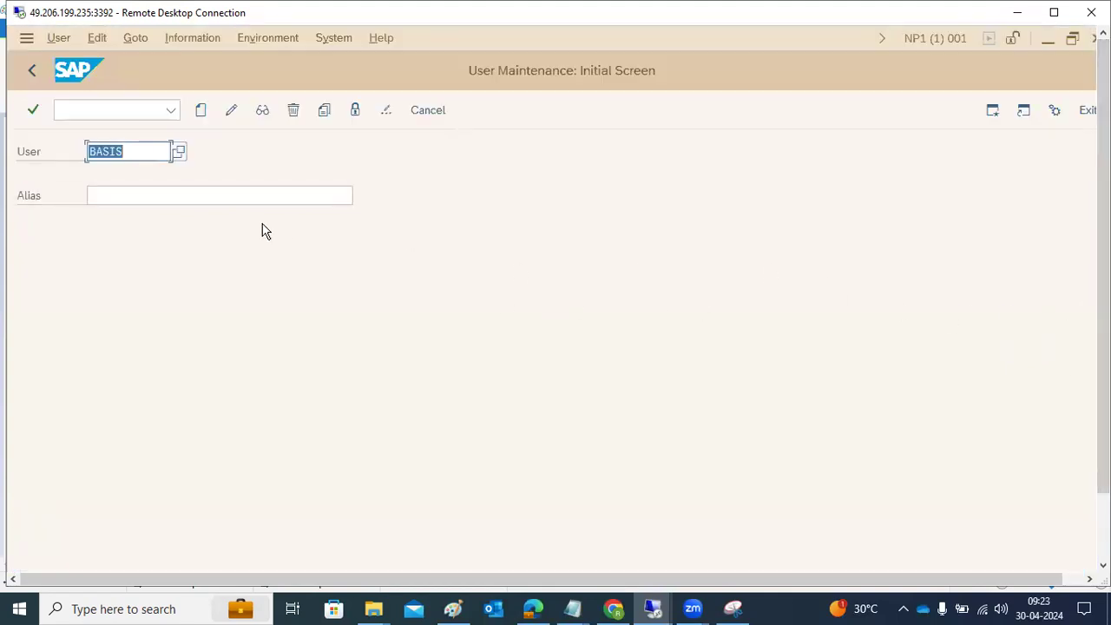
Step: Start a new user under the person's user ID, with title Mr., last name SAp and first name BASIS
type("RAVI")
left_click(199, 110)
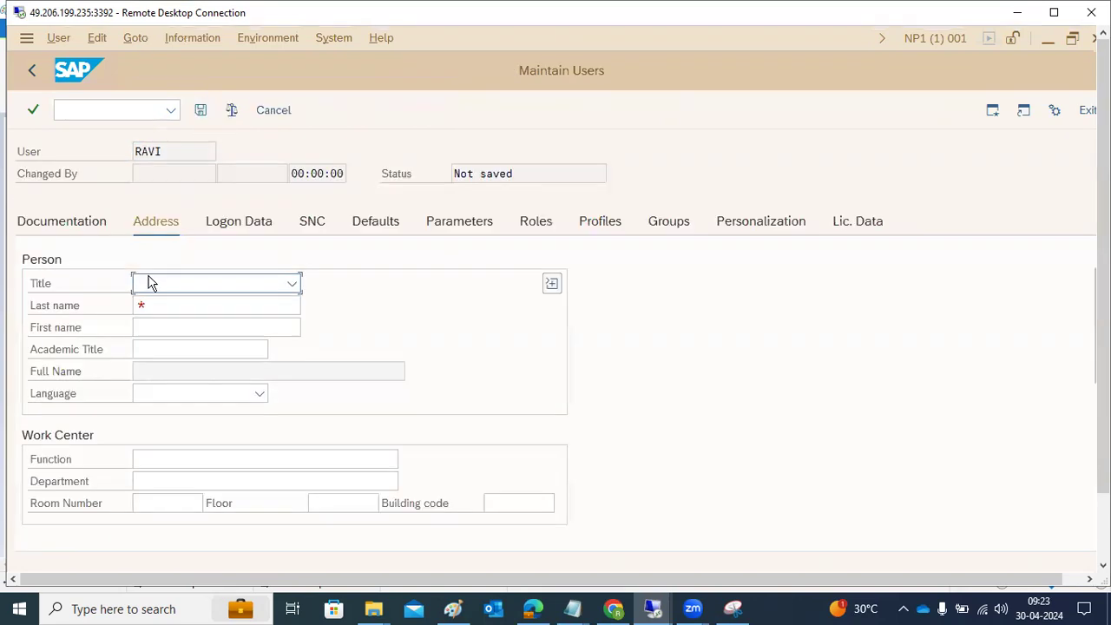
left_click(291, 284)
left_click(154, 309)
left_click(156, 307)
type("SAP")
key("Tab")
type("BASIS")
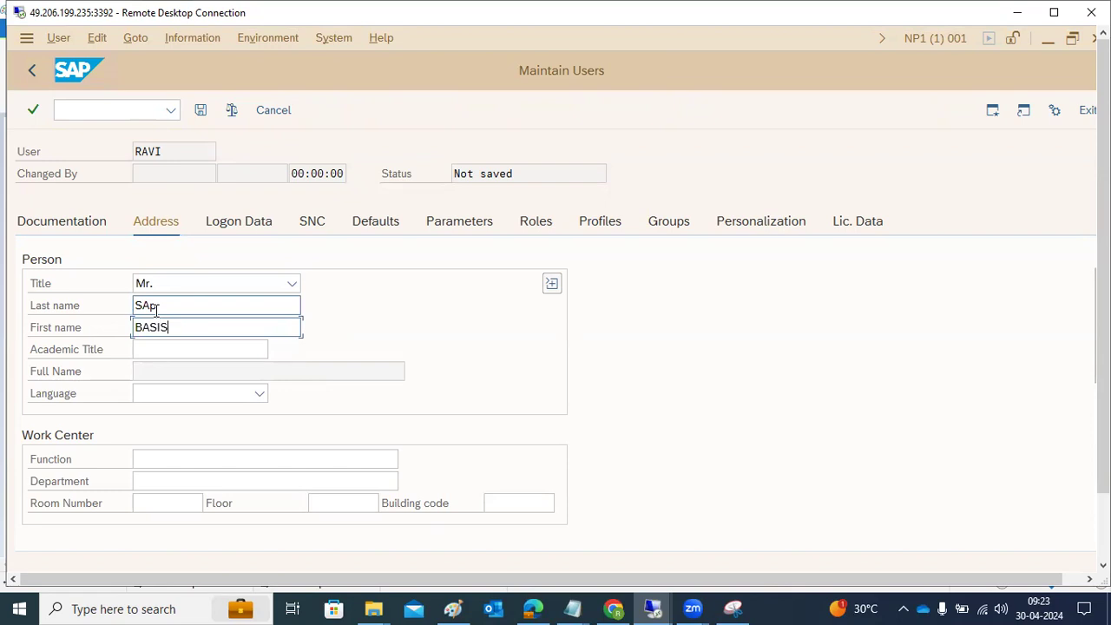
Step: In the logon data, choose user type Dialog and enter the new password in both password fields
scroll(176, 382, "down", 10)
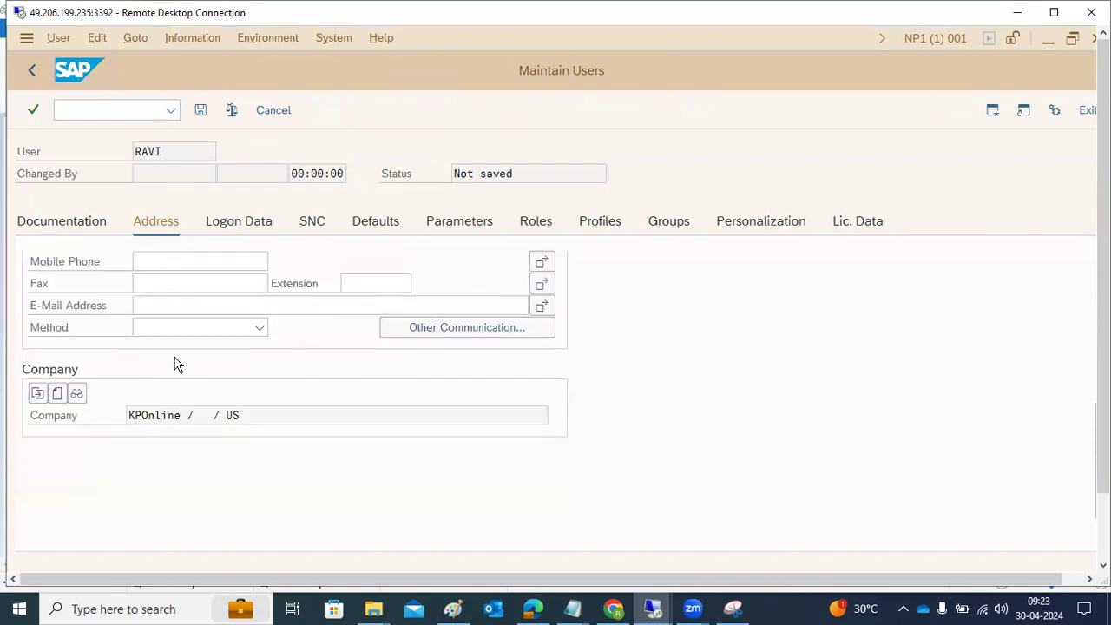
left_click(243, 224)
left_click(315, 287)
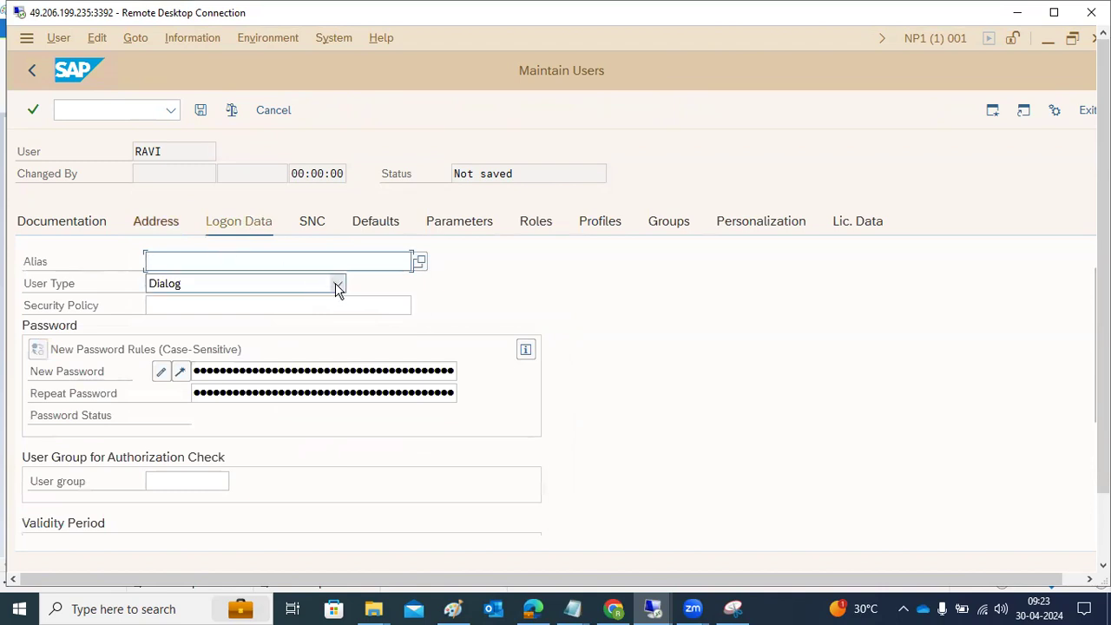
left_click(338, 284)
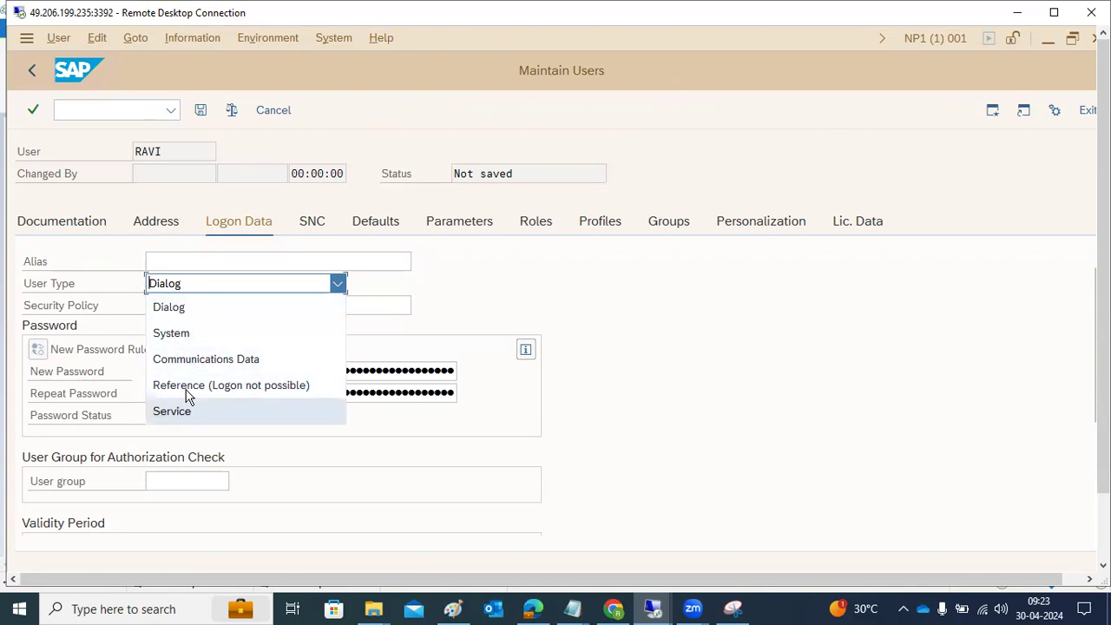
left_click(172, 311)
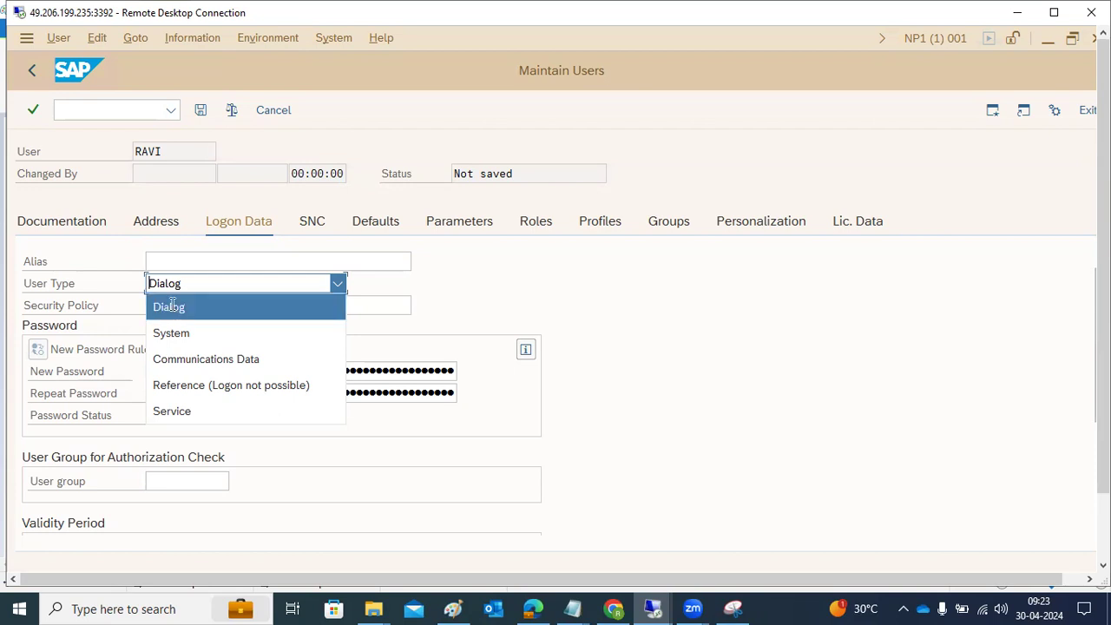
left_click(247, 371)
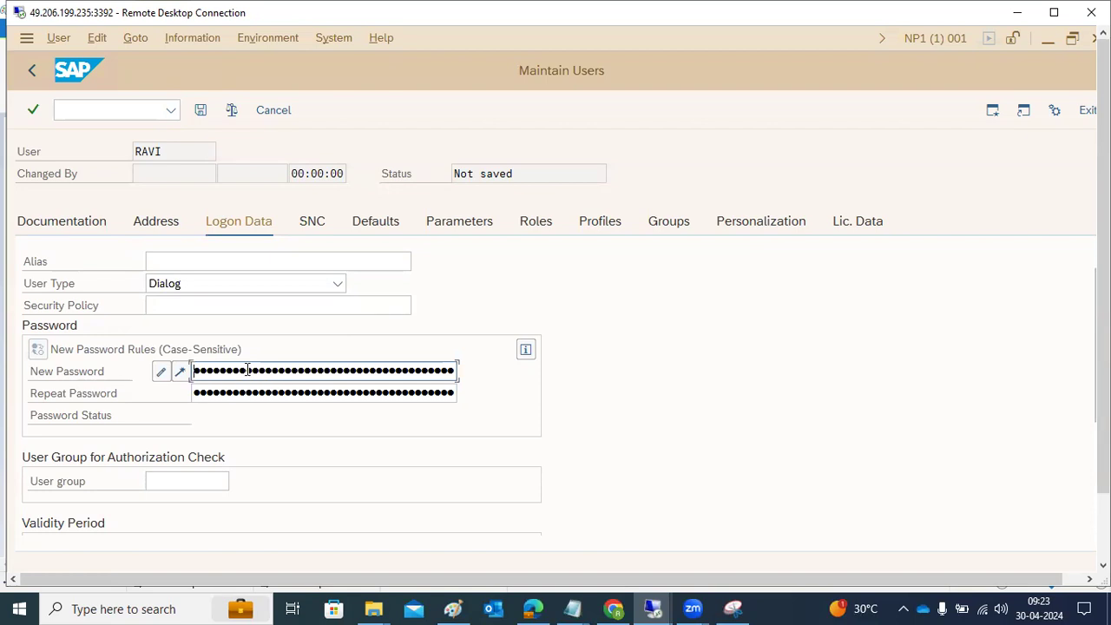
key("Tab")
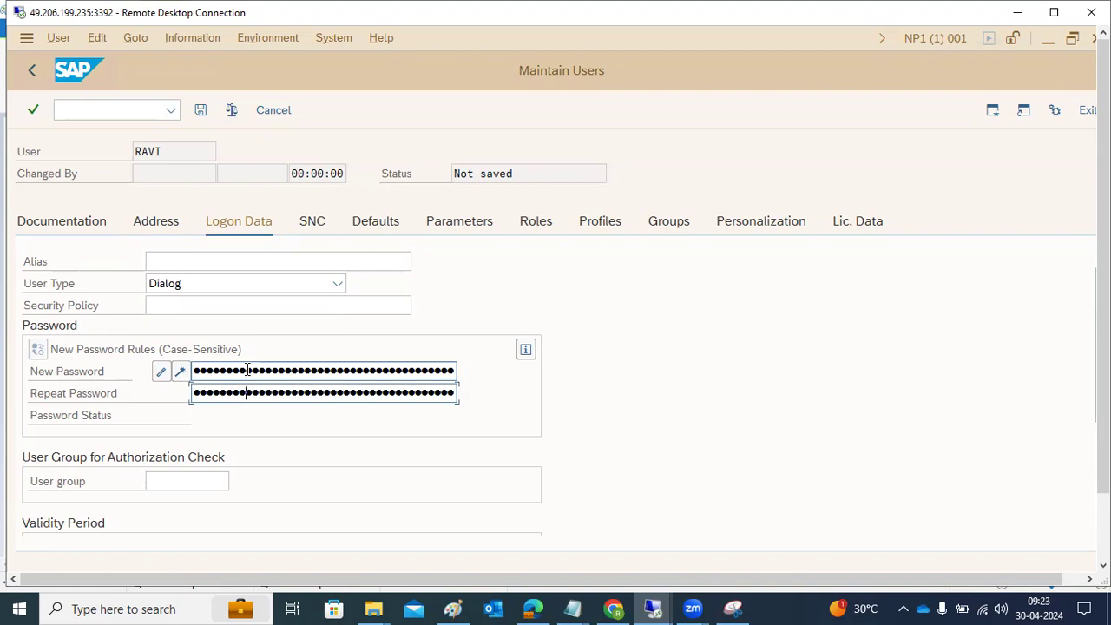
Step: Examine the user group and validity period fields in the logon data, and the SNC settings
scroll(247, 370, "down", 4)
left_click(186, 368)
left_click(176, 392)
left_click(174, 305)
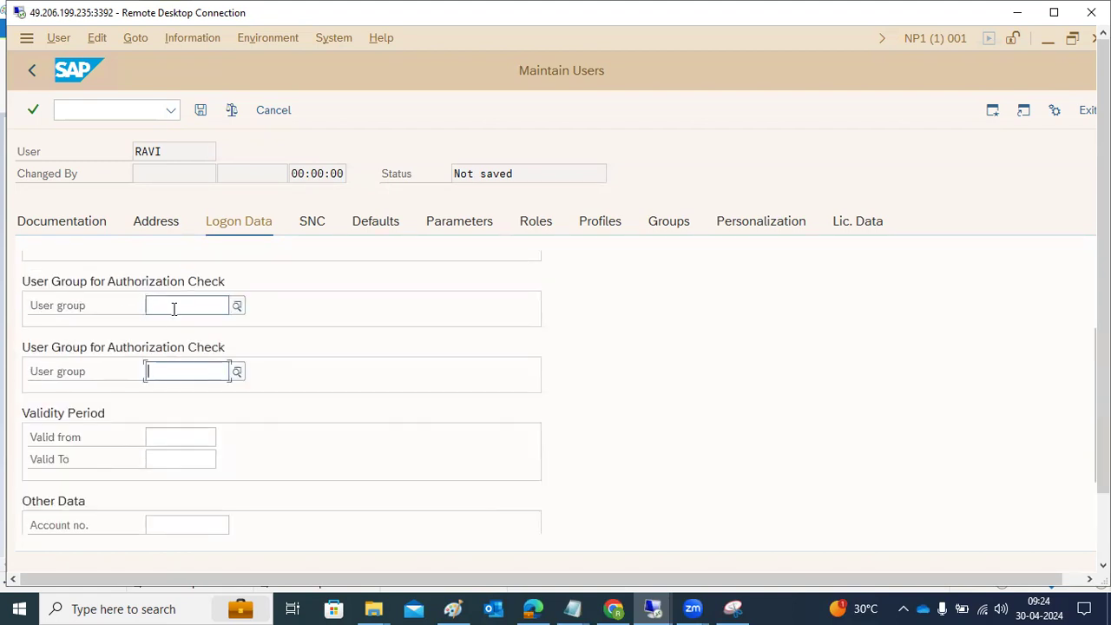
scroll(197, 331, "up", 1)
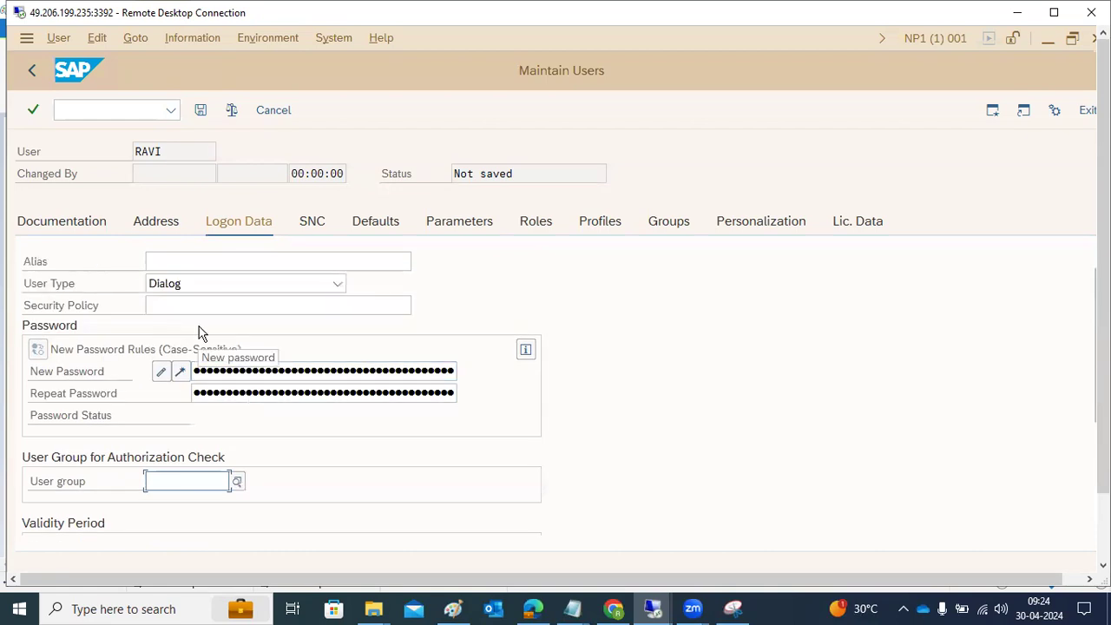
left_click(315, 224)
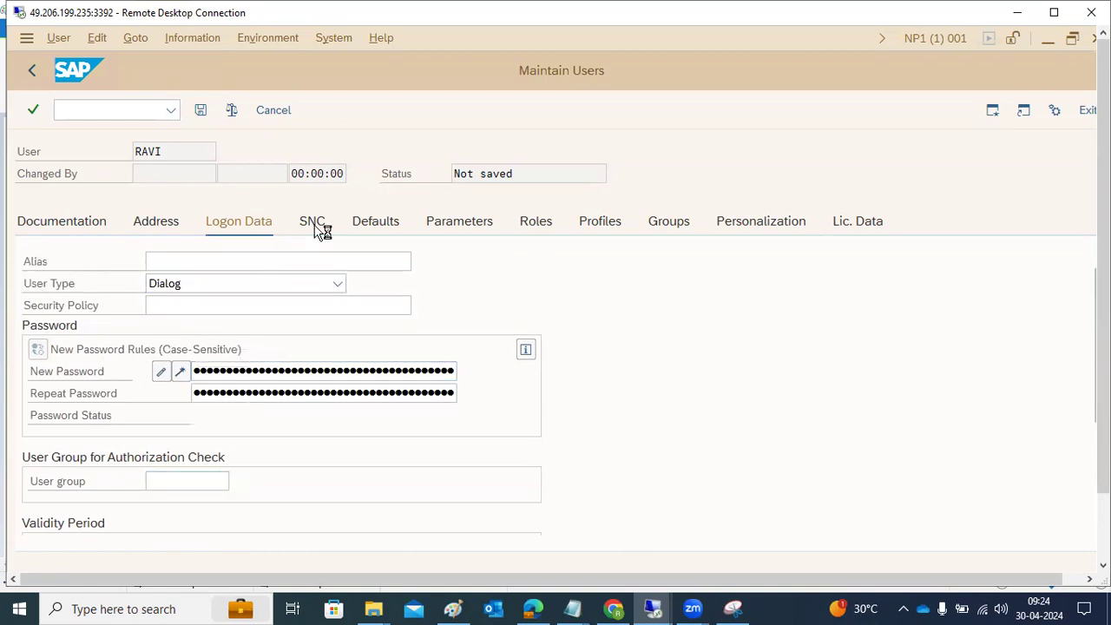
Step: In the user defaults, set the decimal notation to 1,234,567.89 and choose date format DD.MM.YYYY
left_click(374, 228)
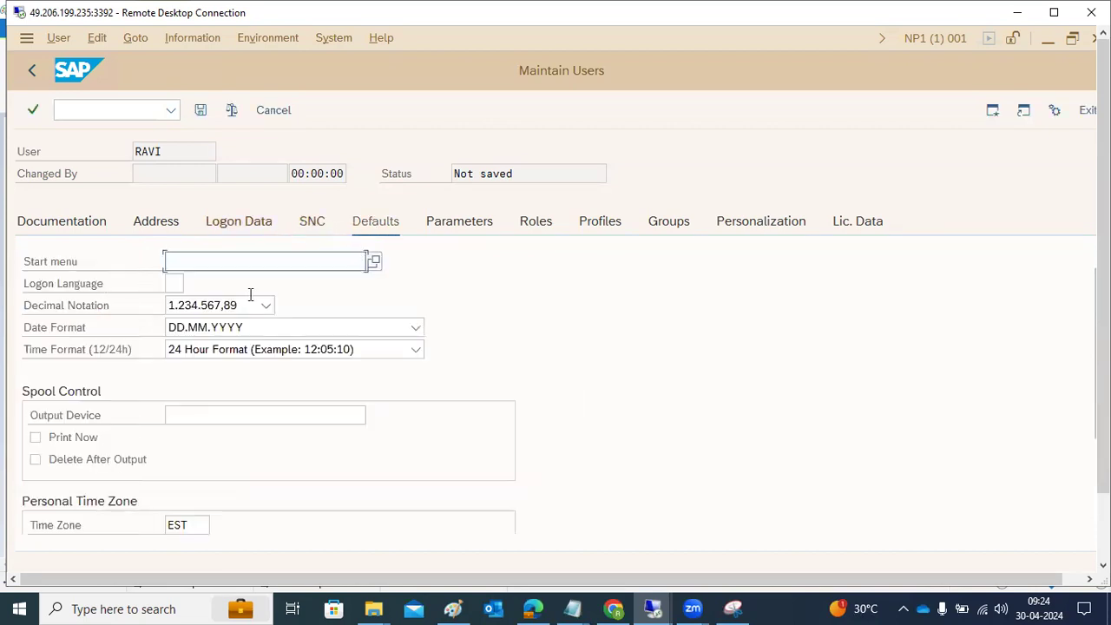
left_click(172, 283)
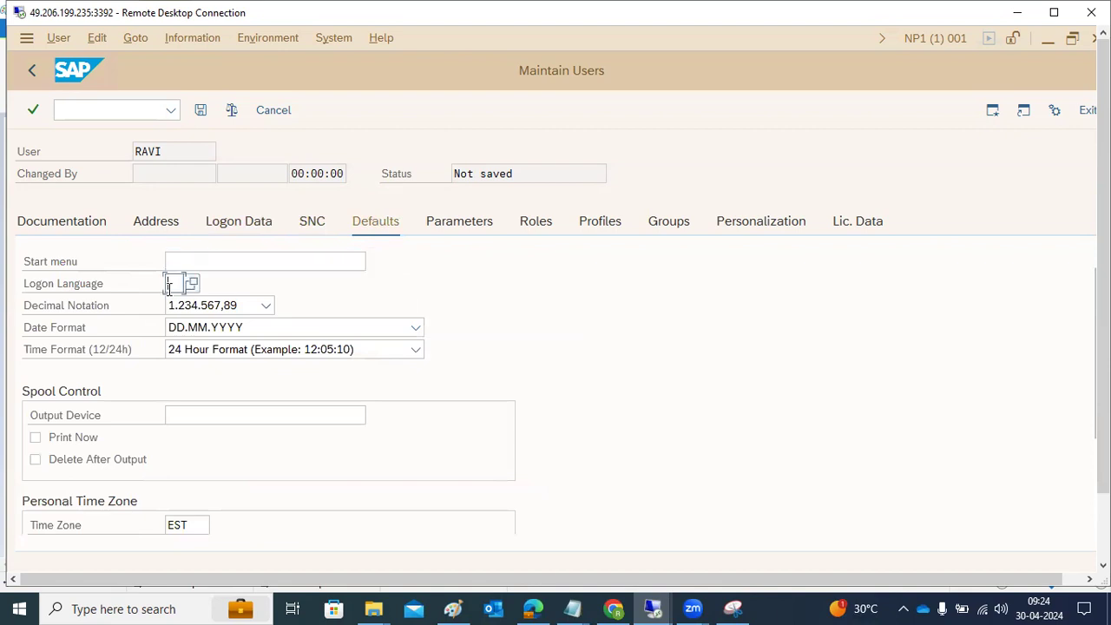
left_click(265, 307)
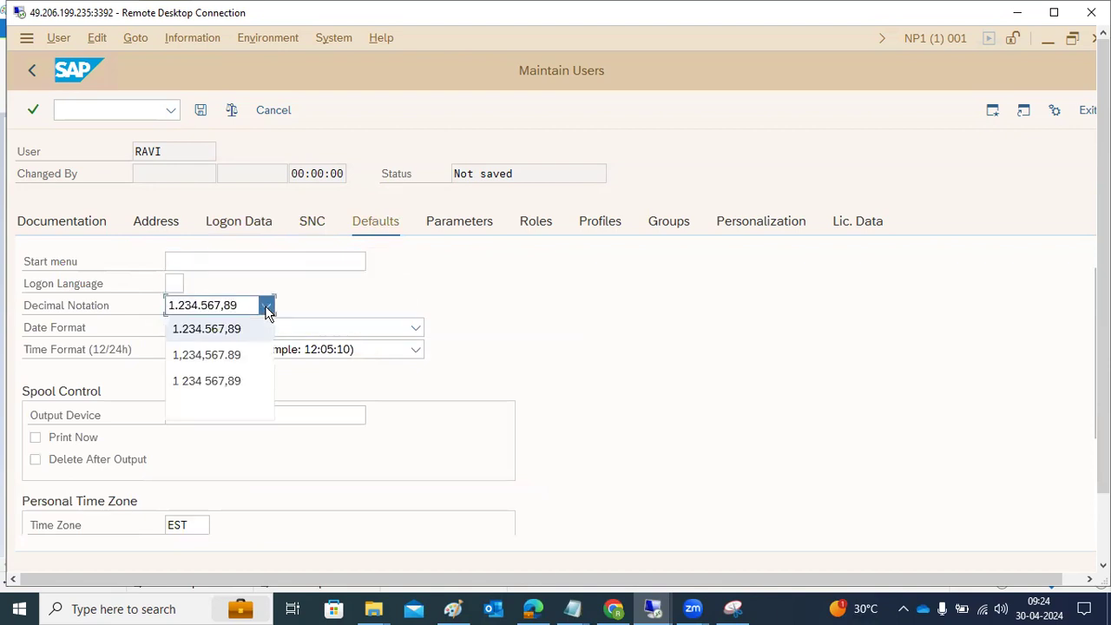
left_click(215, 356)
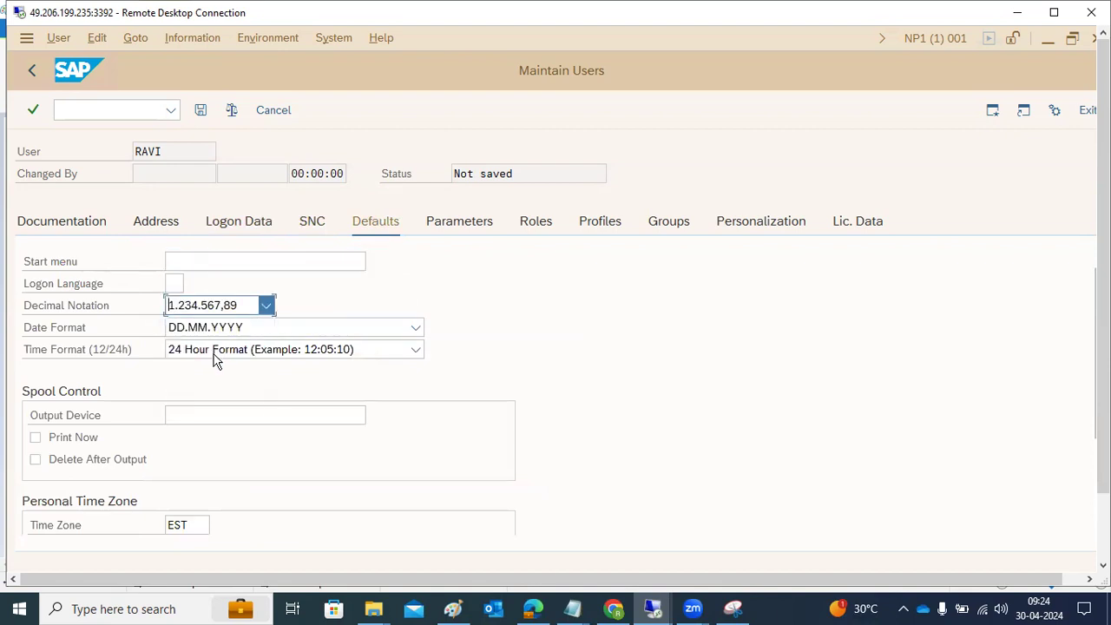
left_click(238, 335)
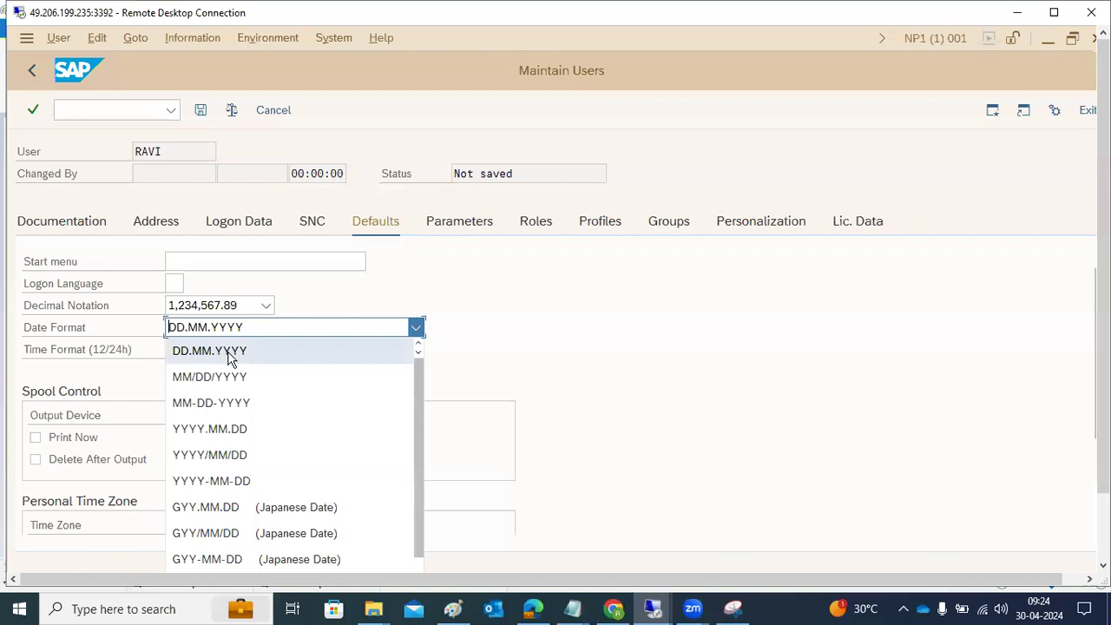
left_click(223, 356)
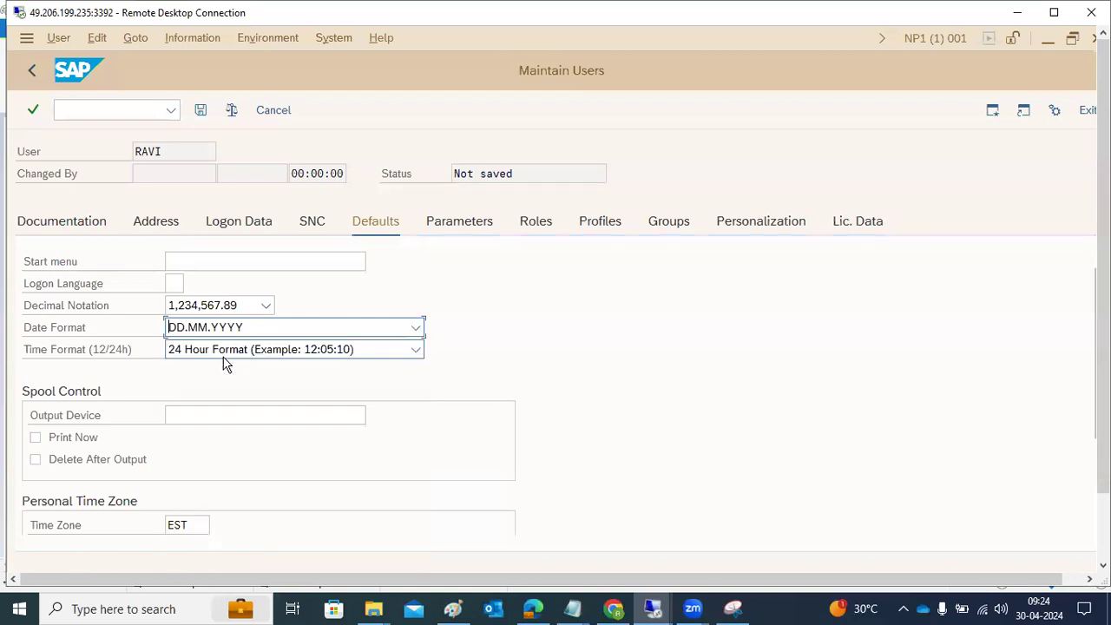
Step: Look over the available time formats and the spool control, time zone and CATT settings
left_click(223, 354)
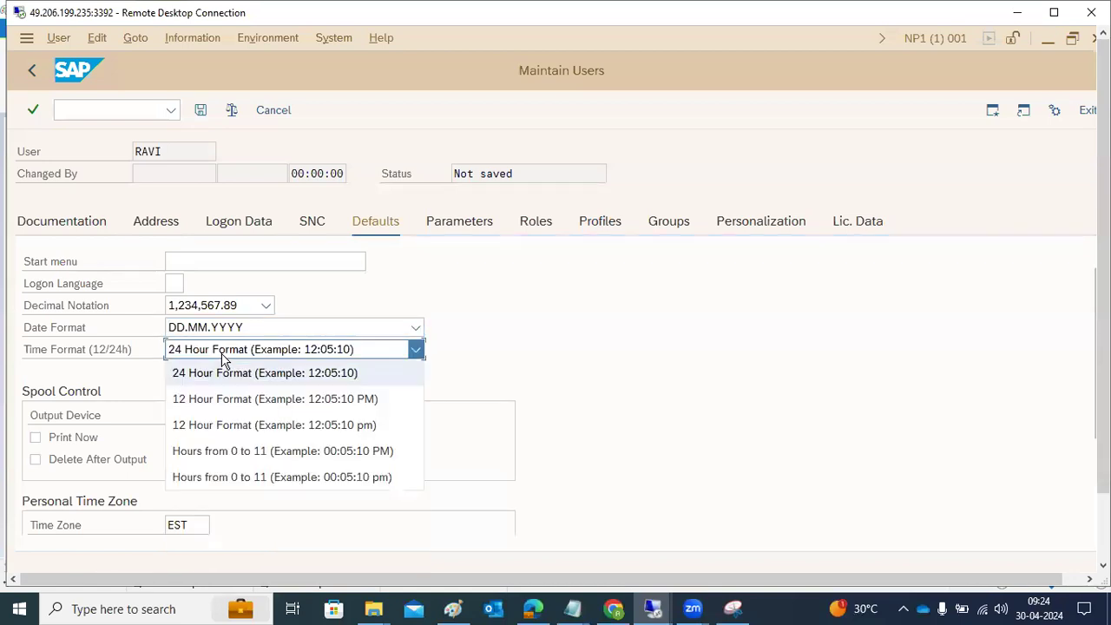
left_click(544, 406)
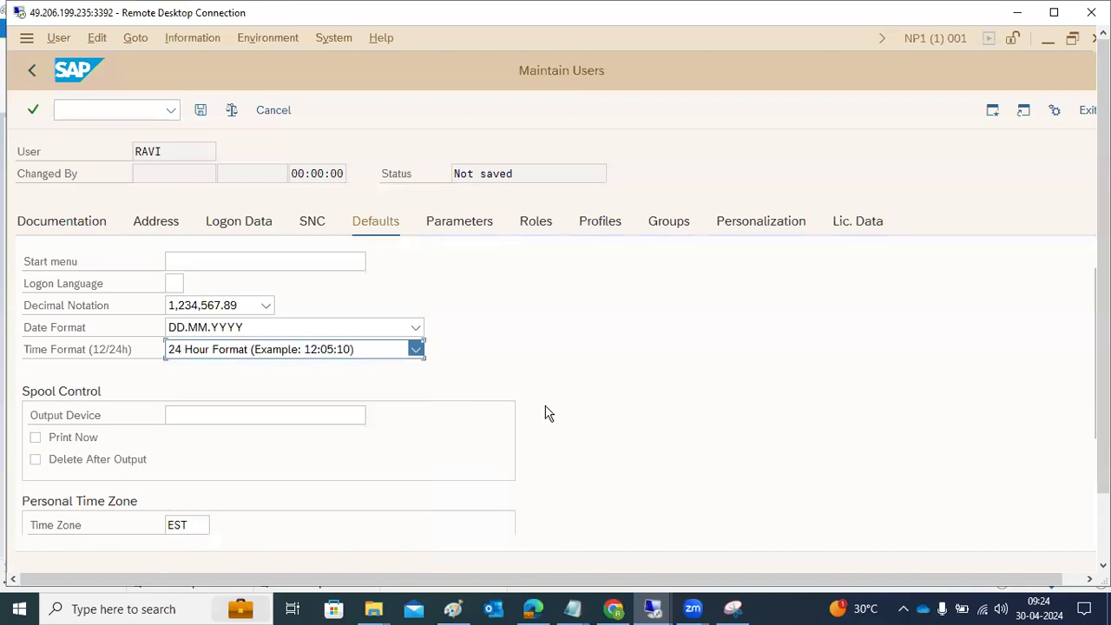
scroll(286, 451, "down", 3)
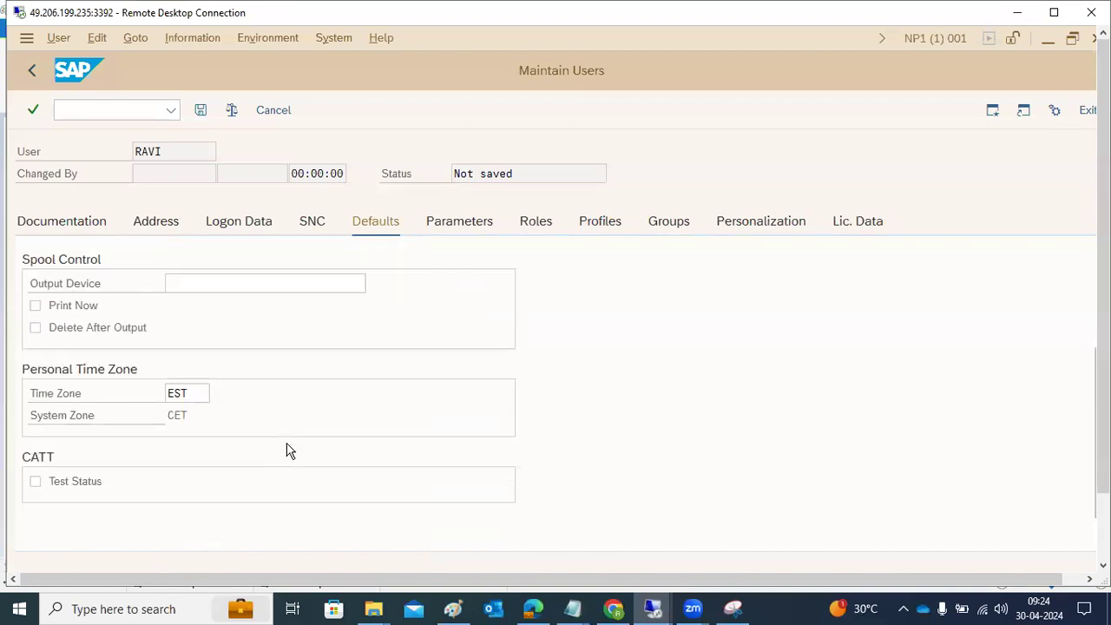
Step: Try to set the user's personal time zone to IST in the defaults
left_click(208, 458)
left_click_drag(208, 458, 169, 458)
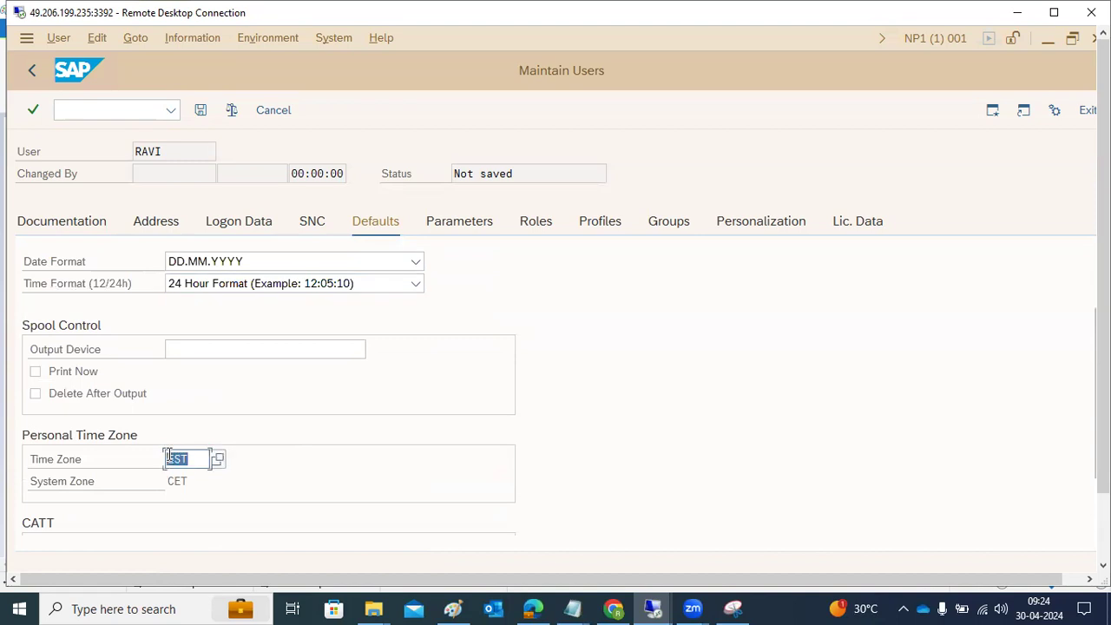
scroll(360, 469, "down", 3)
scroll(357, 469, "up", 6)
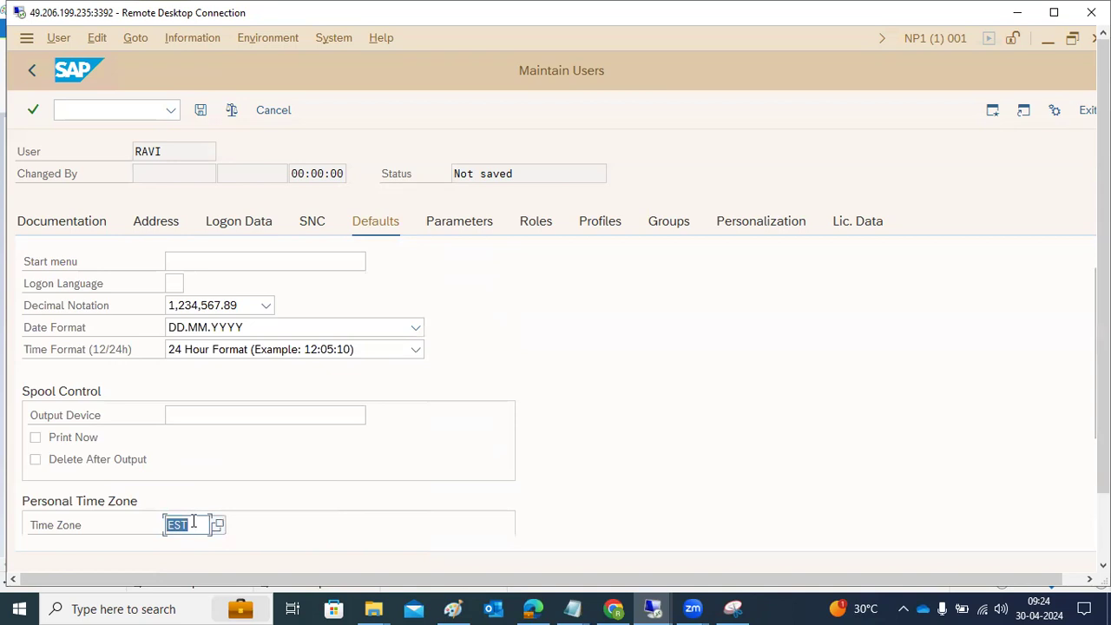
type("IST")
left_click(446, 223)
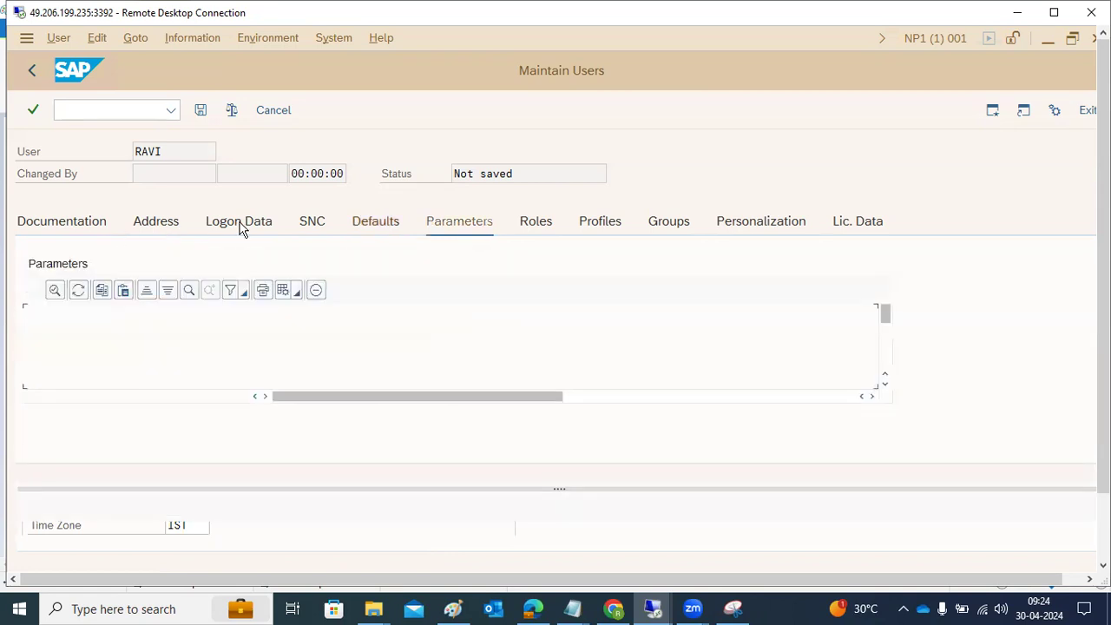
left_click(536, 219)
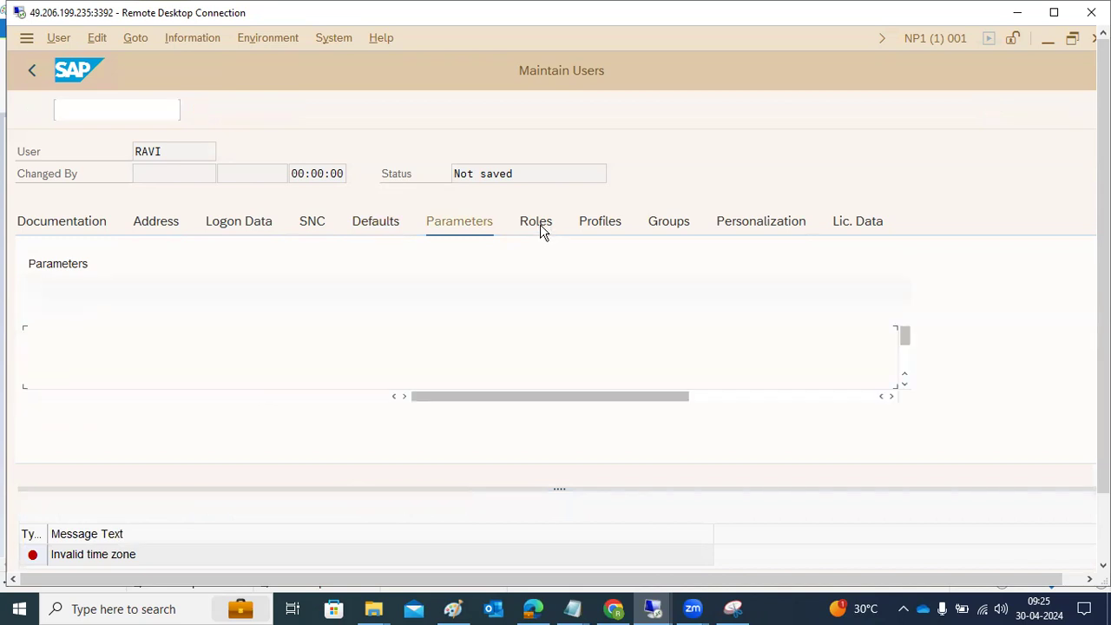
Step: Choose INDIA from the available time zones as the personal time zone in the defaults, and save the new user
left_click(369, 228)
left_click(173, 431)
left_click(218, 436)
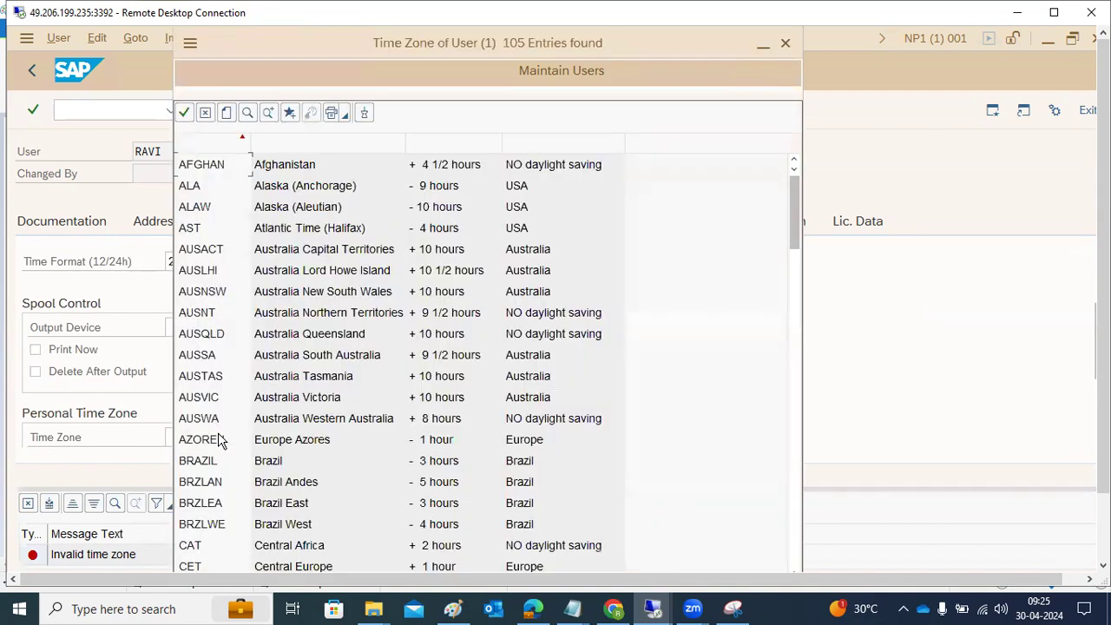
scroll(312, 447, "down", 20)
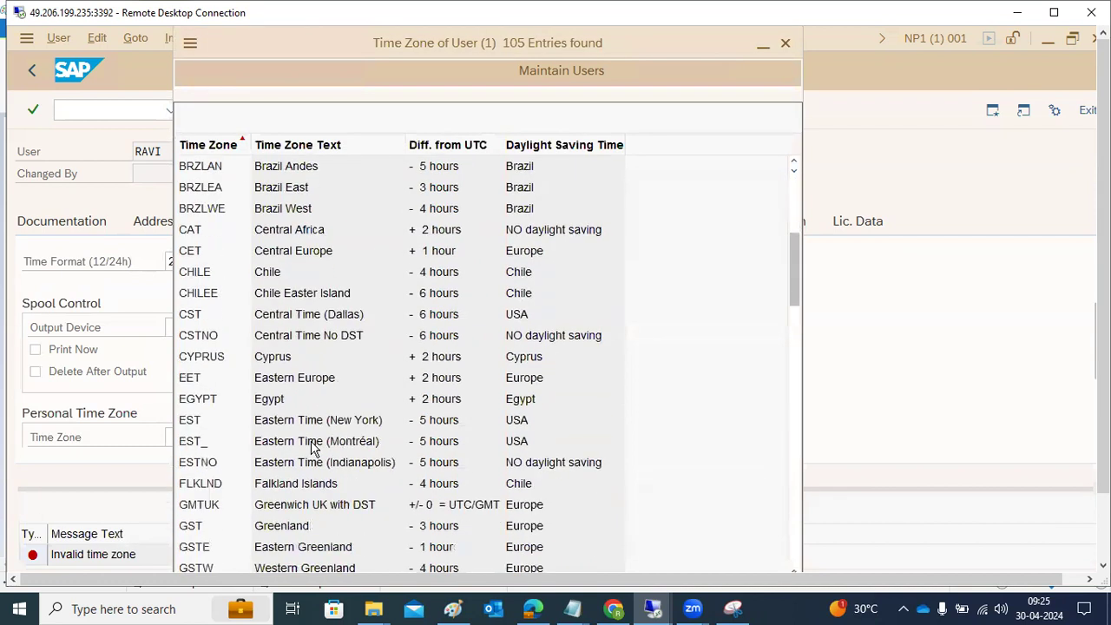
scroll(313, 447, "down", 8)
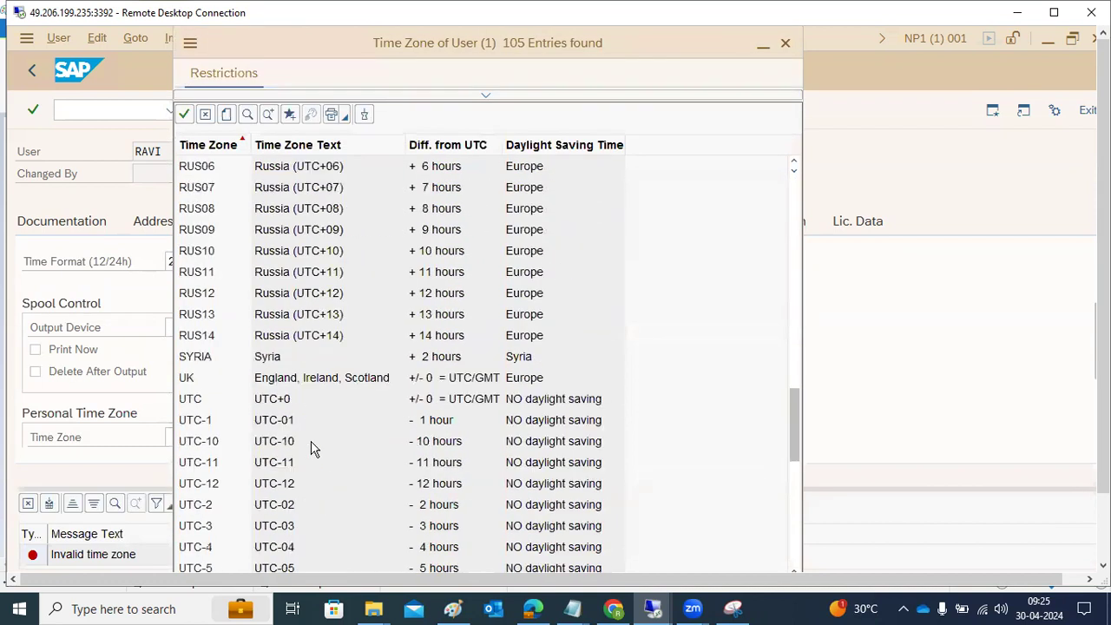
scroll(312, 447, "down", 3)
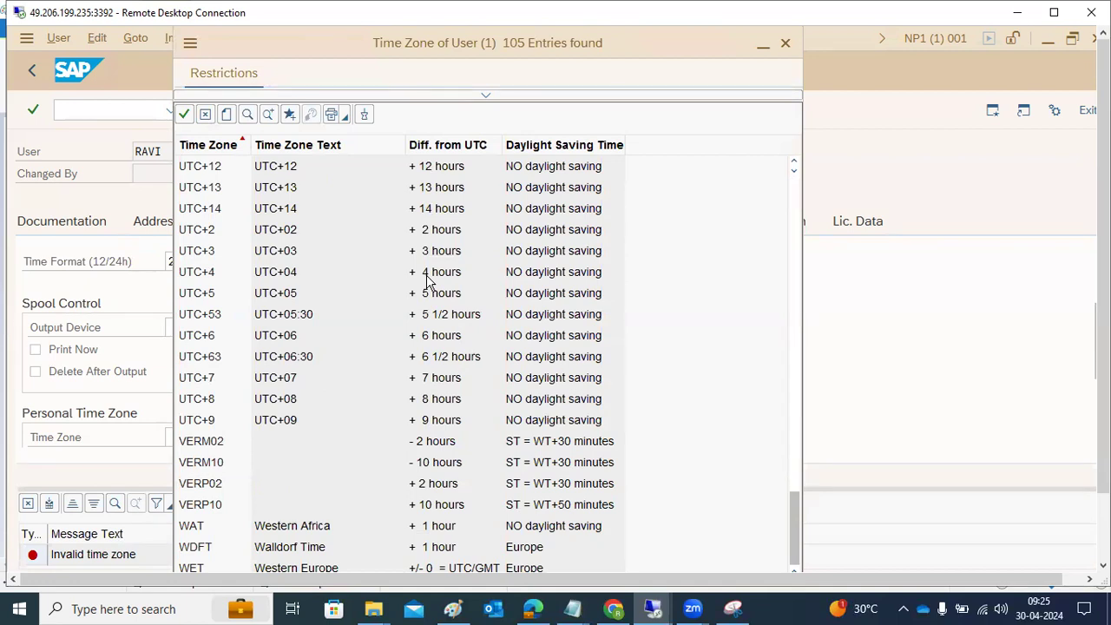
scroll(426, 279, "up", 6)
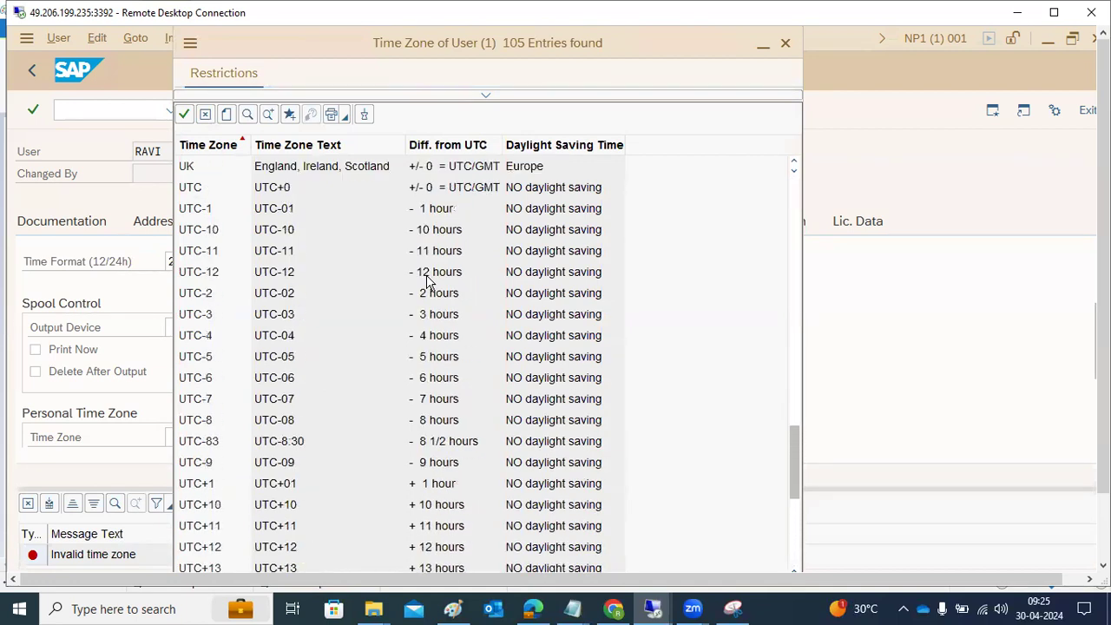
scroll(426, 279, "up", 6)
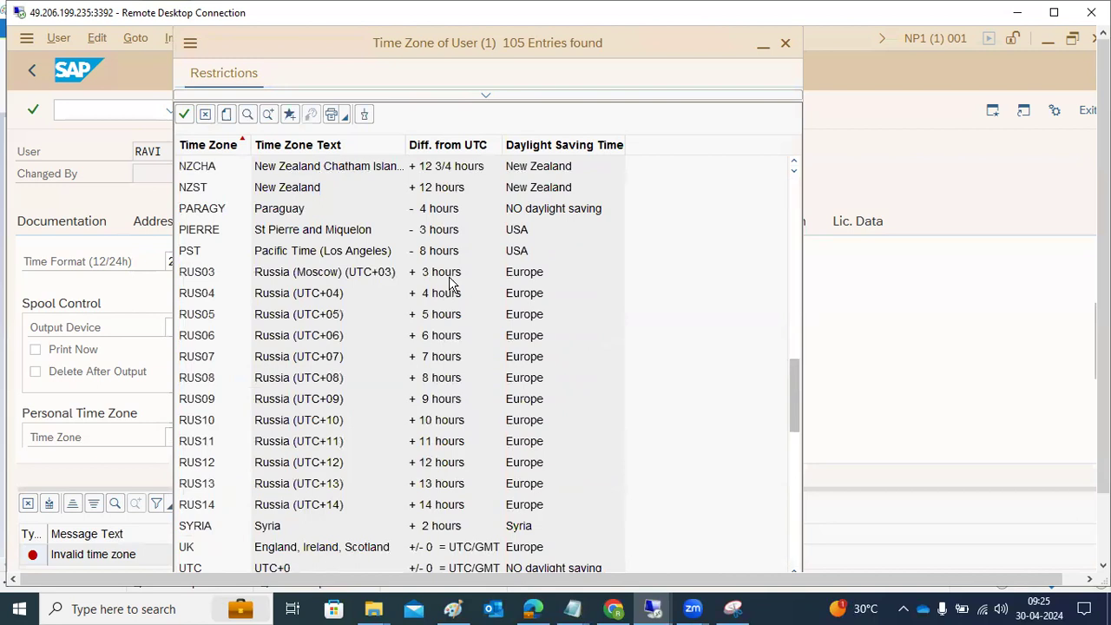
scroll(450, 282, "up", 3)
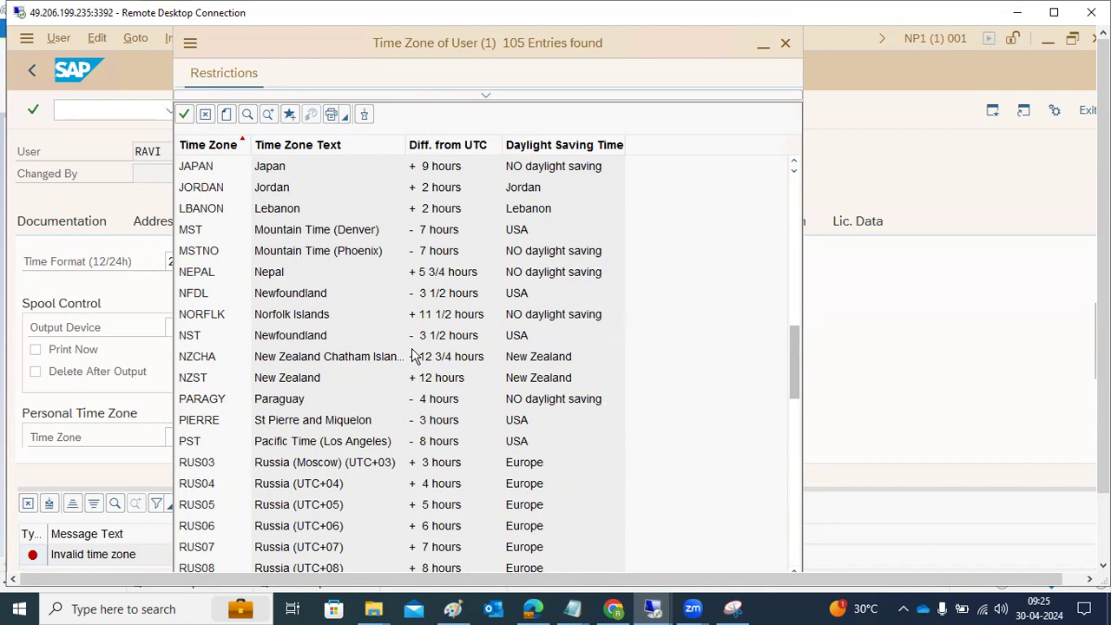
scroll(414, 356, "up", 2)
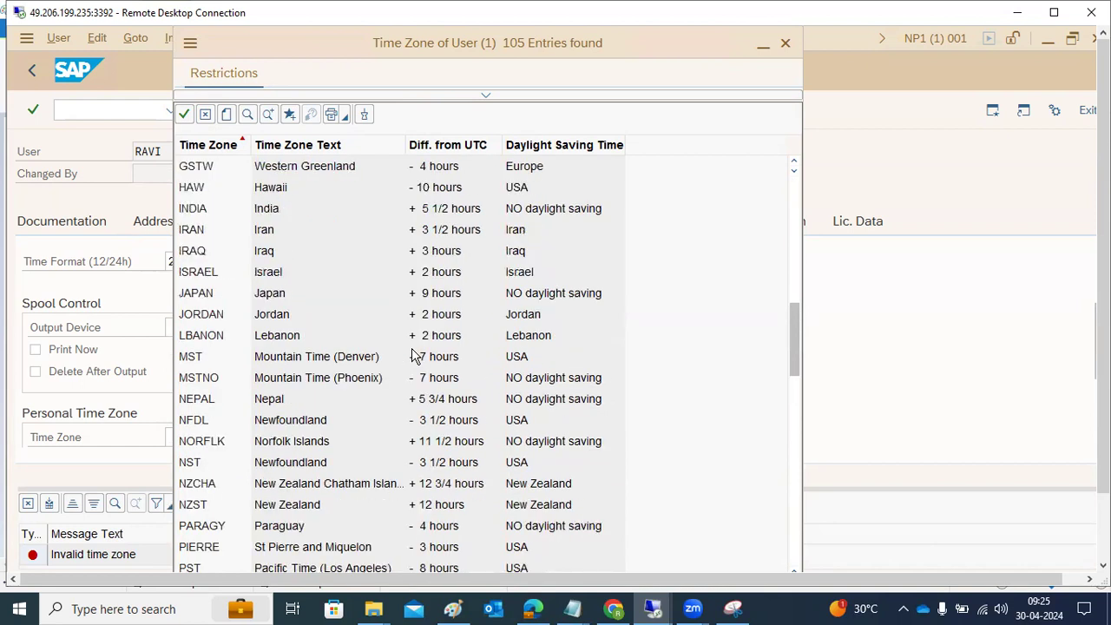
left_click(262, 213)
left_click(262, 210)
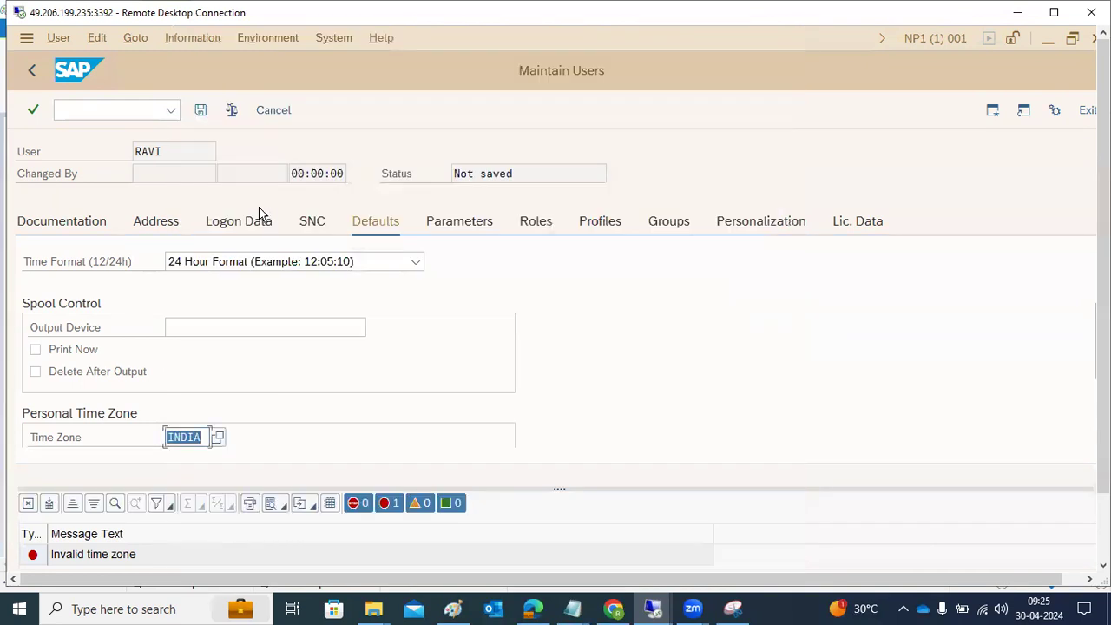
left_click(534, 224)
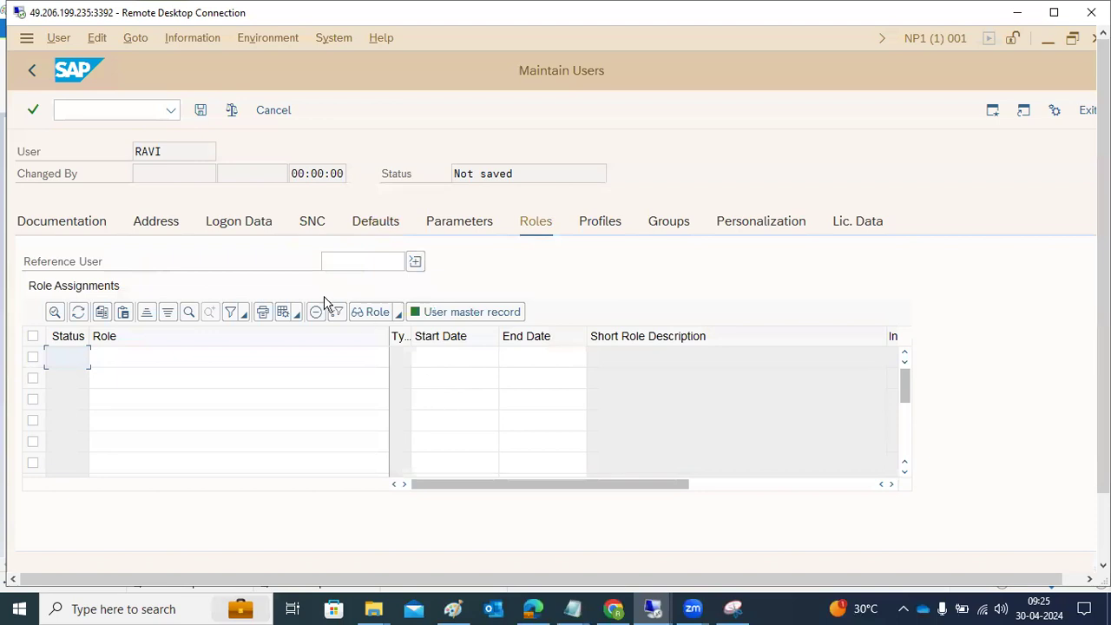
left_click(203, 115)
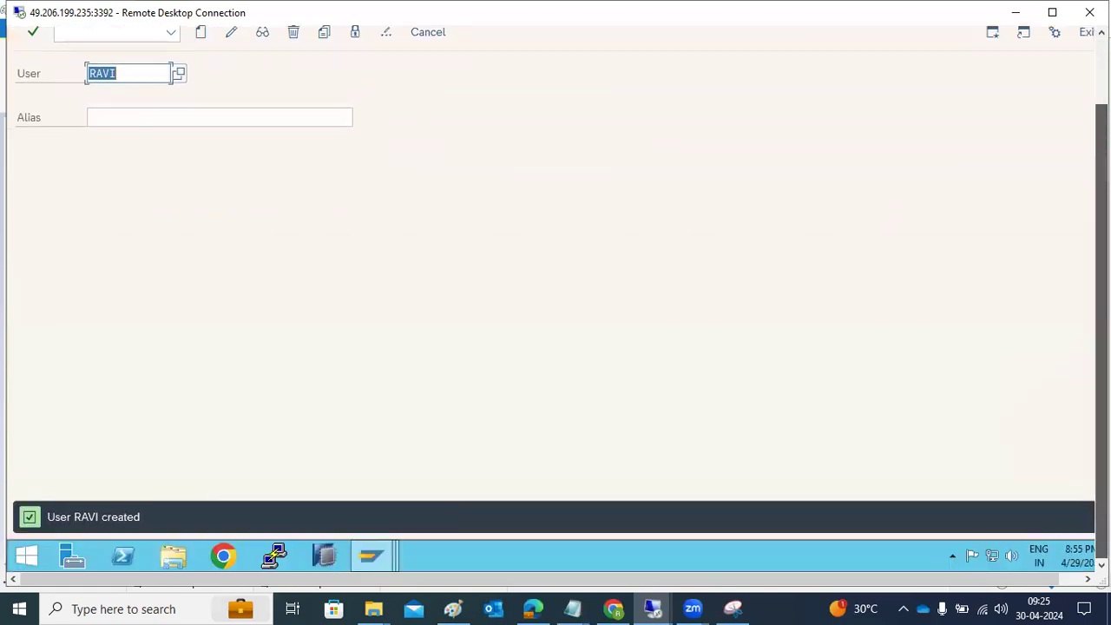
Step: Log on to SAP NW DEVELOPMENT as the newly created user with the initial password, and enter a new password in both password fields
mouse_move(379, 545)
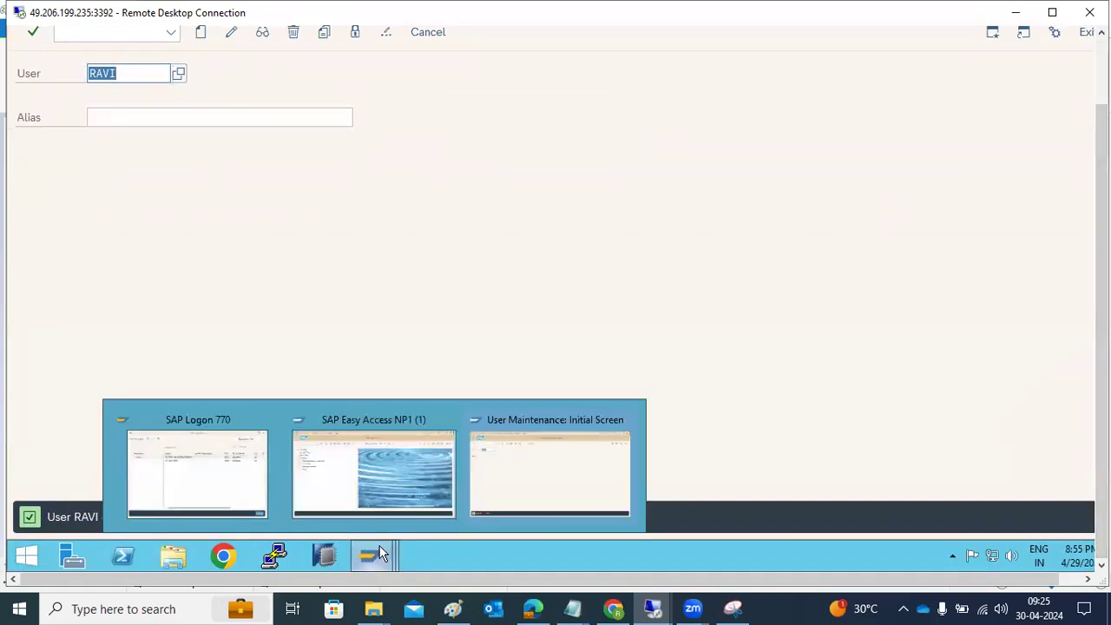
left_click(203, 486)
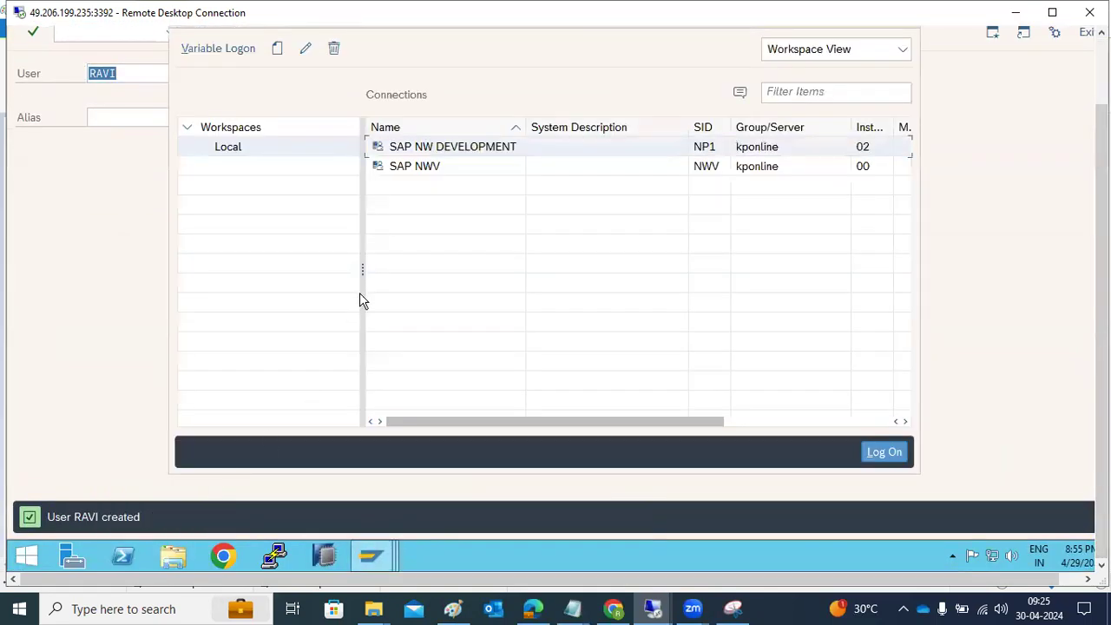
double_click(436, 146)
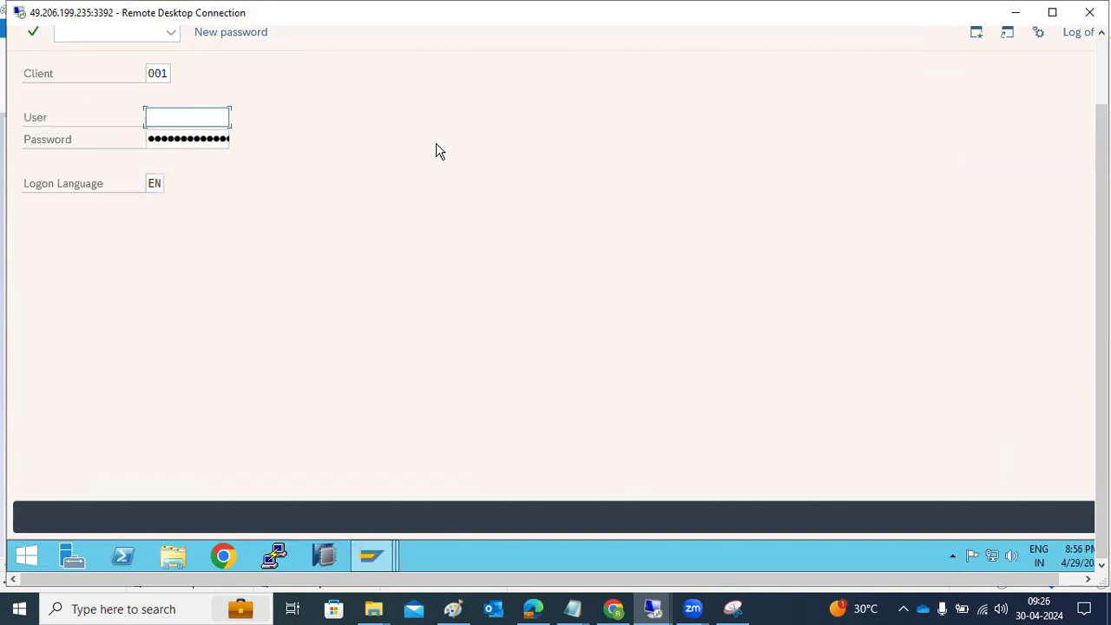
type("ravi")
key("Tab")
key("Return")
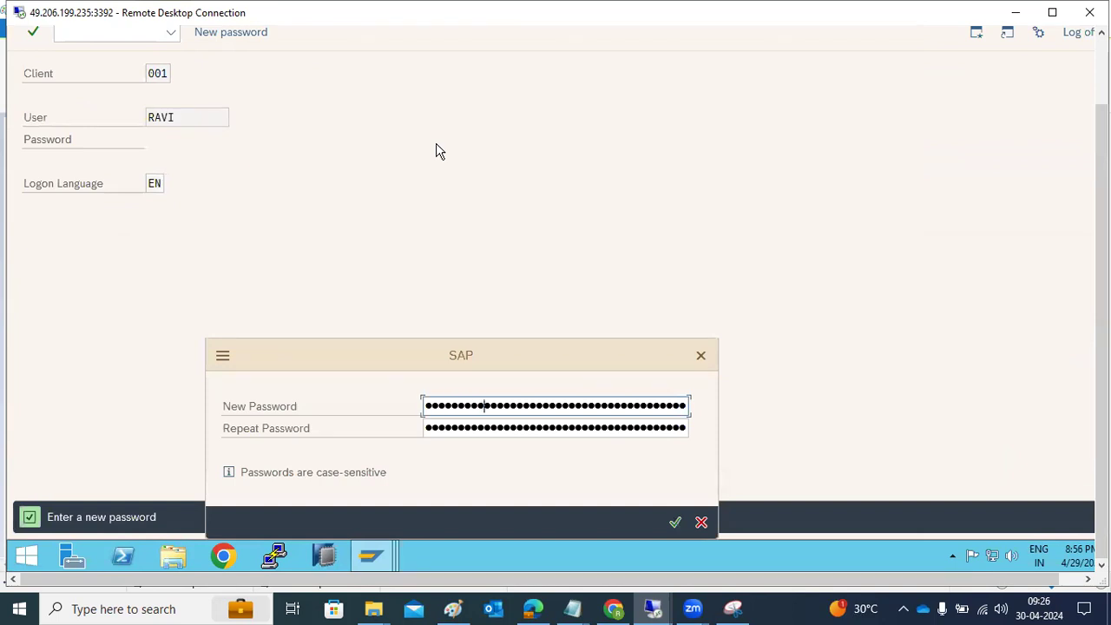
key("Tab")
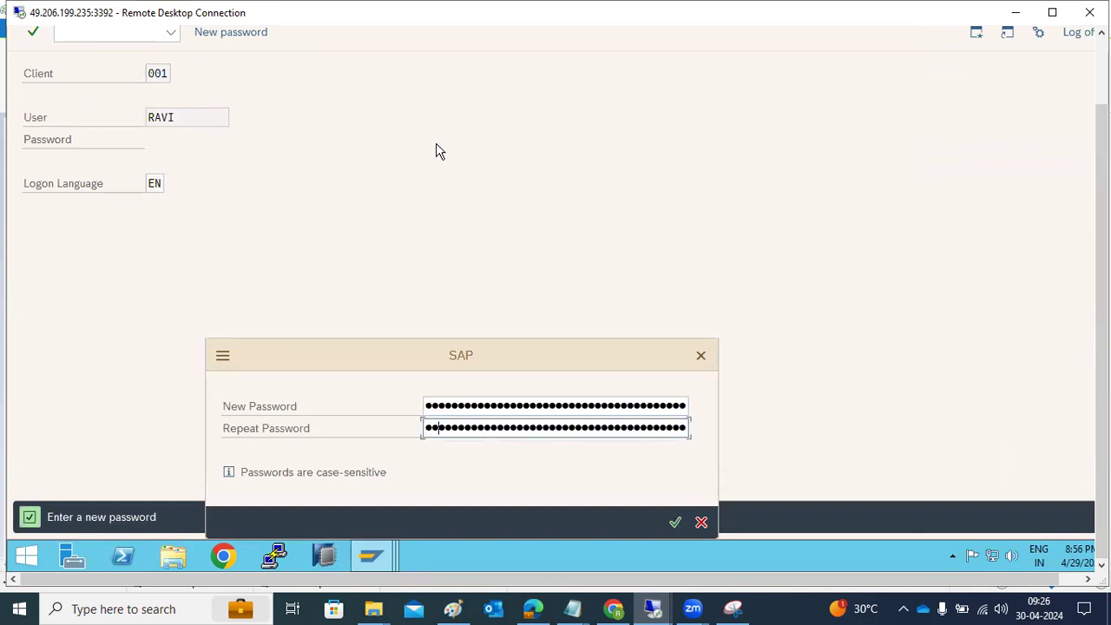
key("Return")
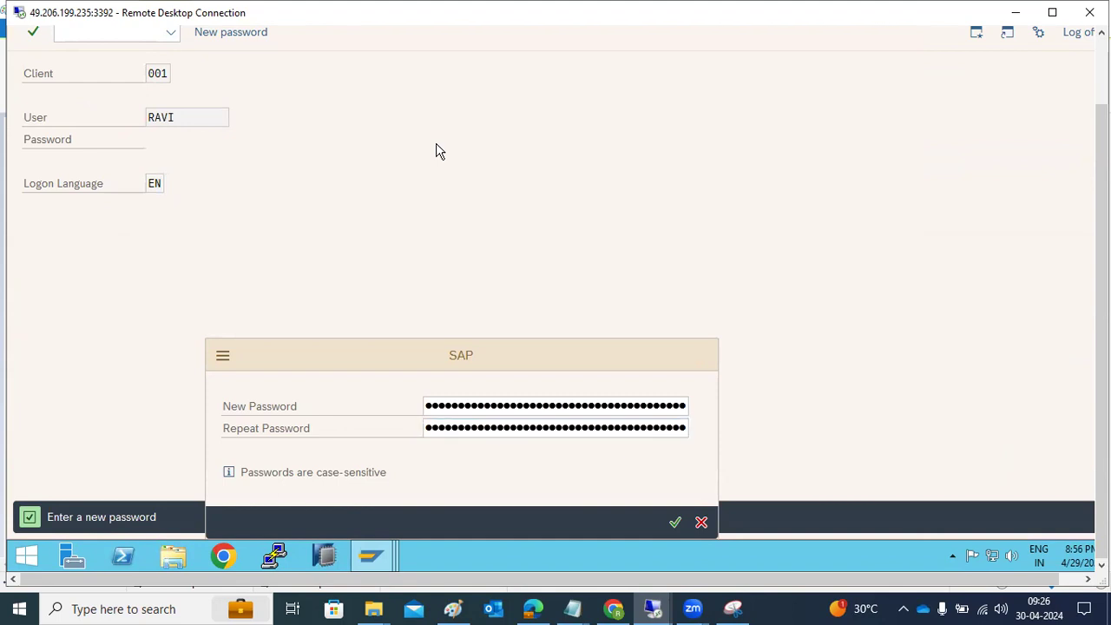
key("Return")
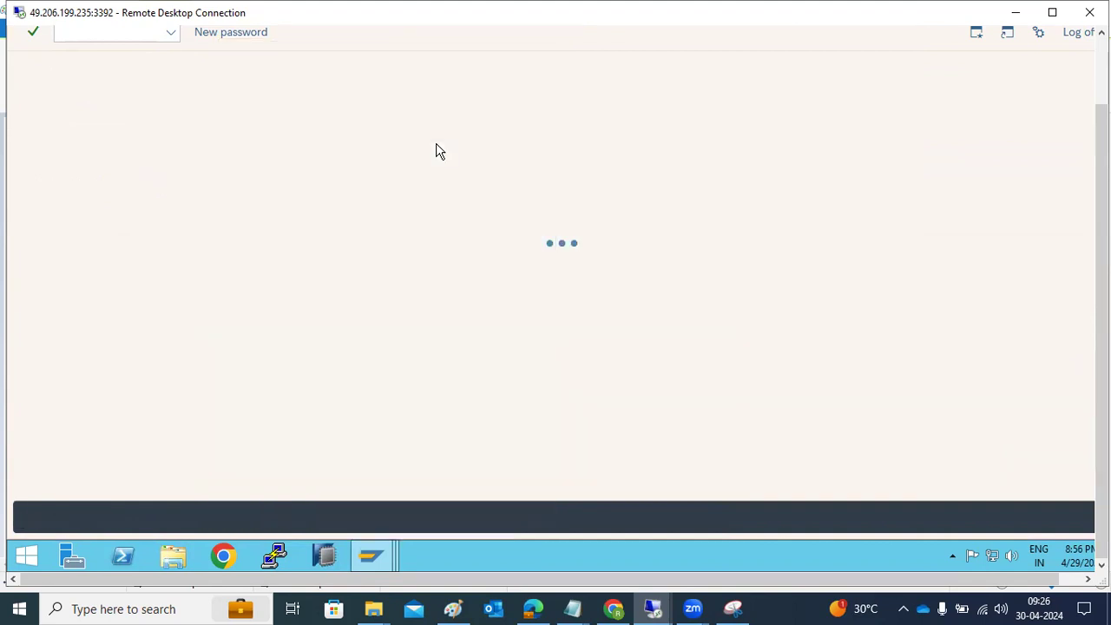
Step: Try to run transactions SM50, SM51 and ST22 as the new user to test its authorizations
type("sm50")
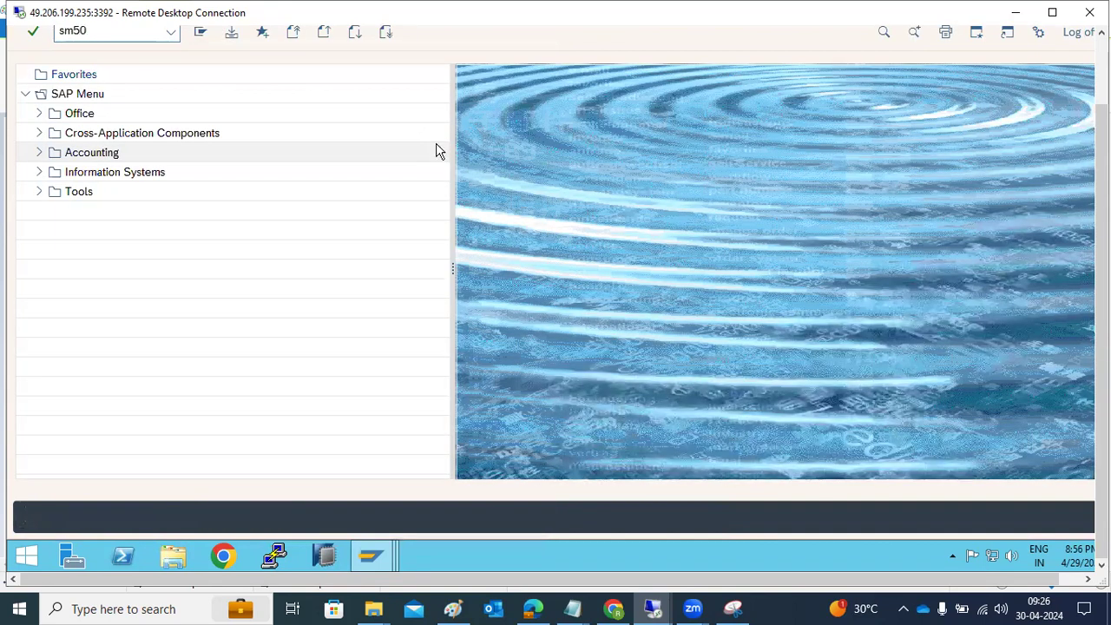
key("Return")
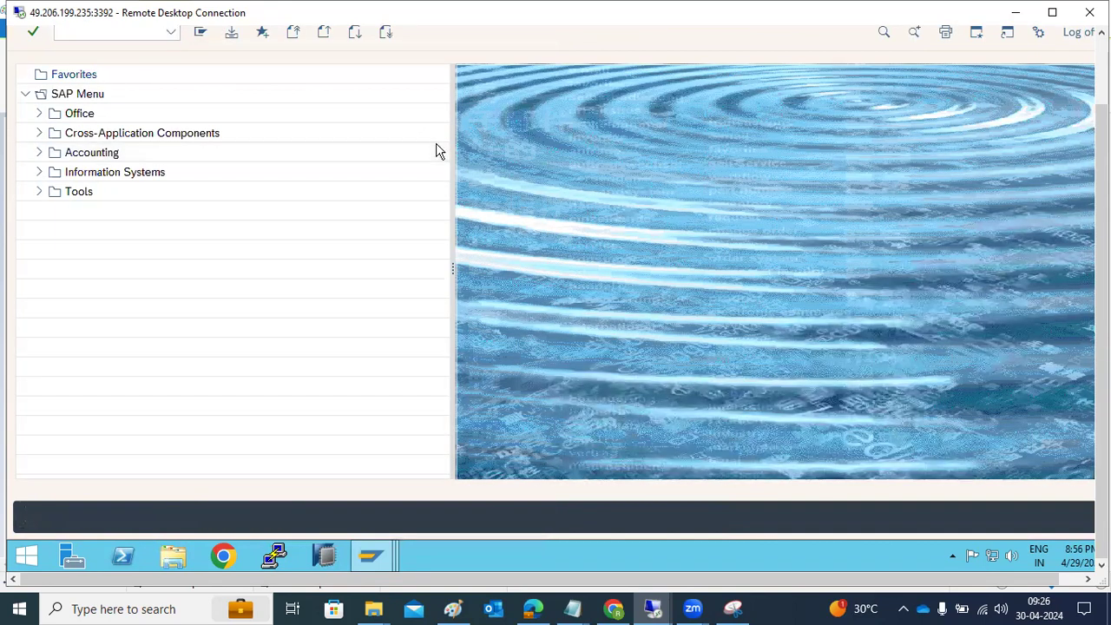
type("sm51")
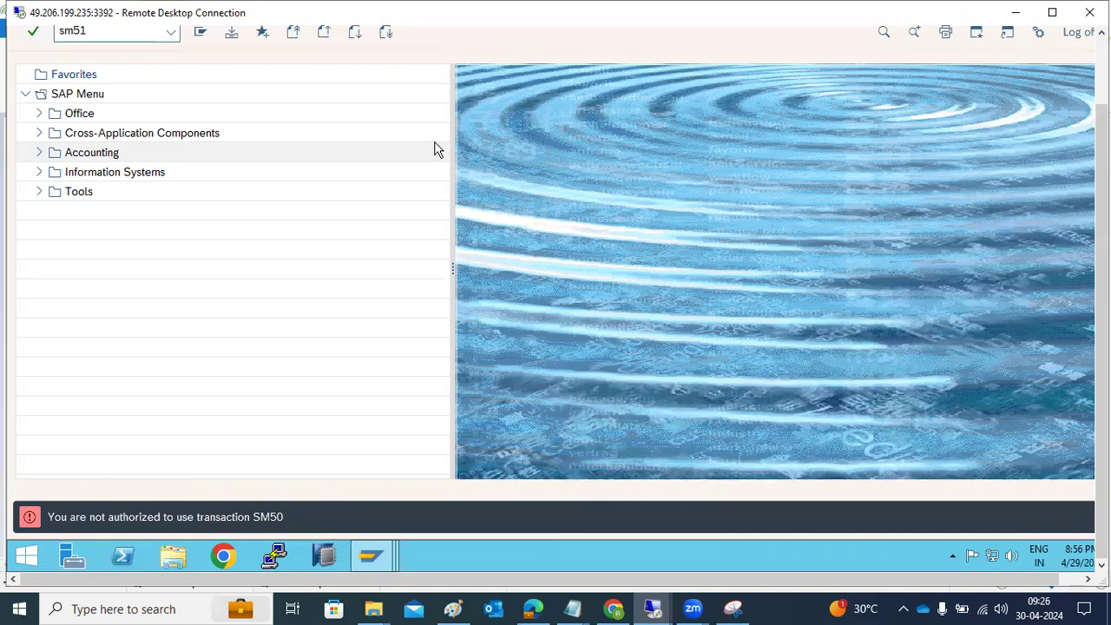
key("Return")
type("st22")
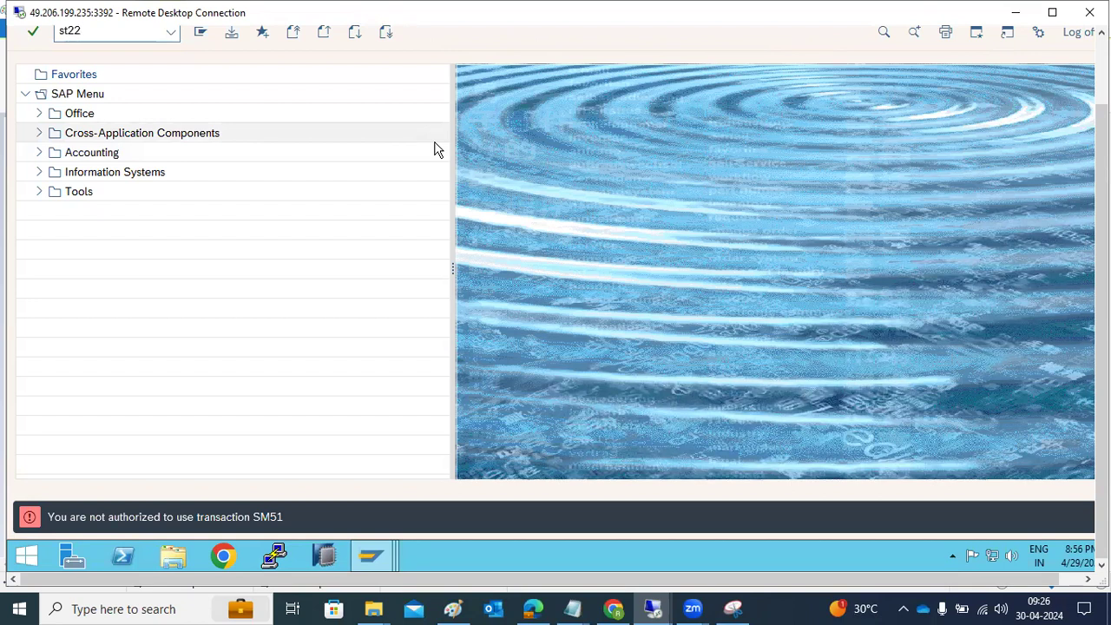
key("Return")
Step: Switch to Paint and draw an ellipse of about 147 × 92 px beside the notes, with the text USER inside
left_click(453, 609)
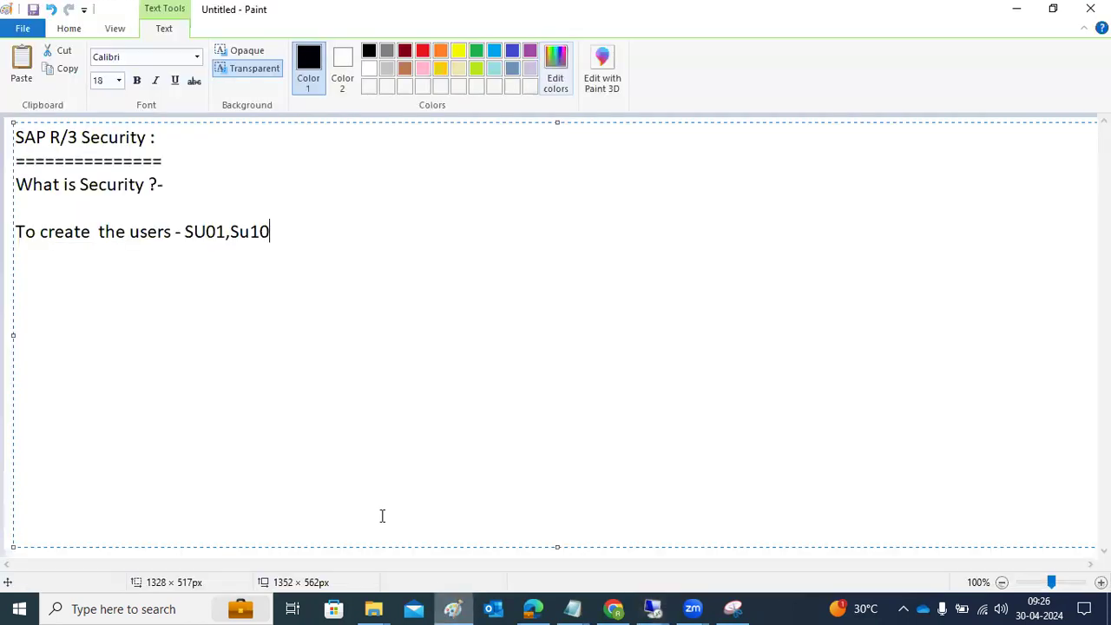
left_click(5, 257)
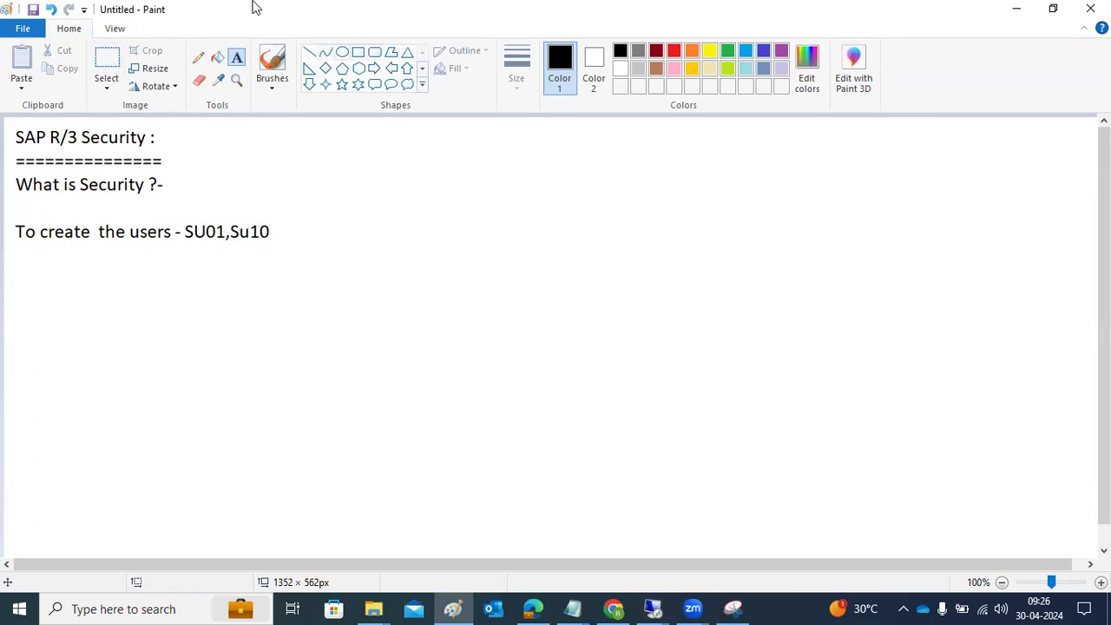
left_click(342, 52)
left_click_drag(705, 187, 825, 261)
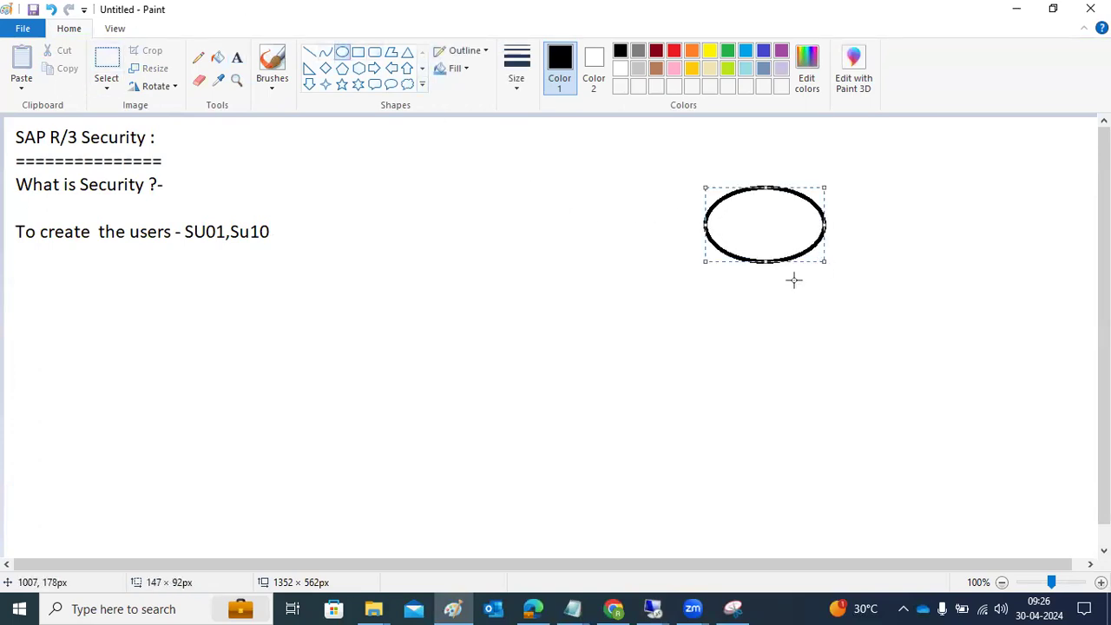
left_click(237, 58)
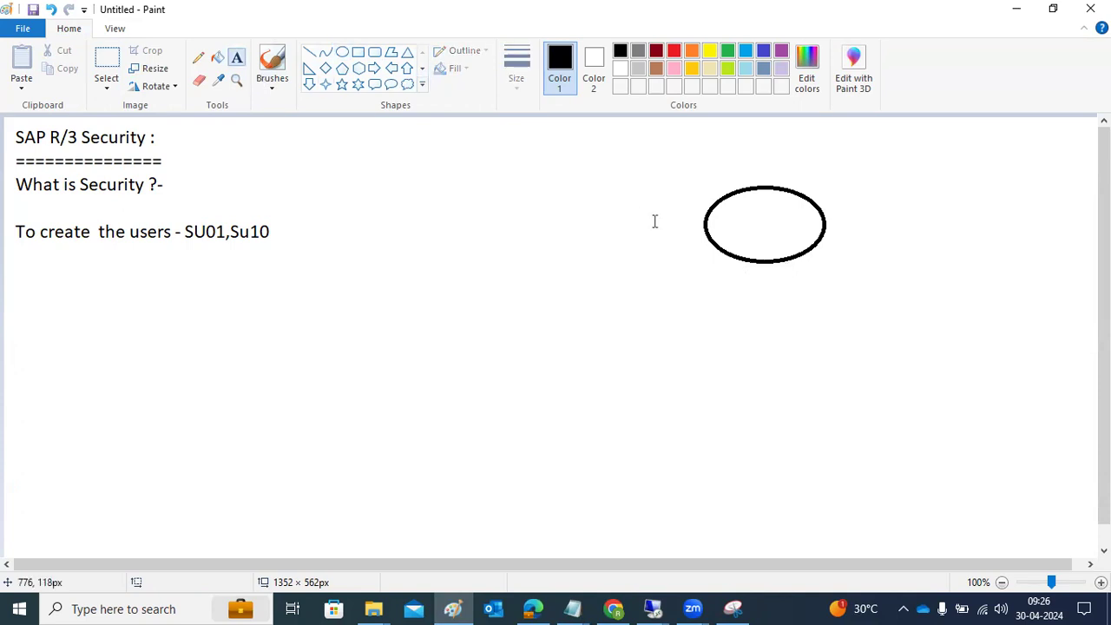
left_click(714, 232)
type("USER")
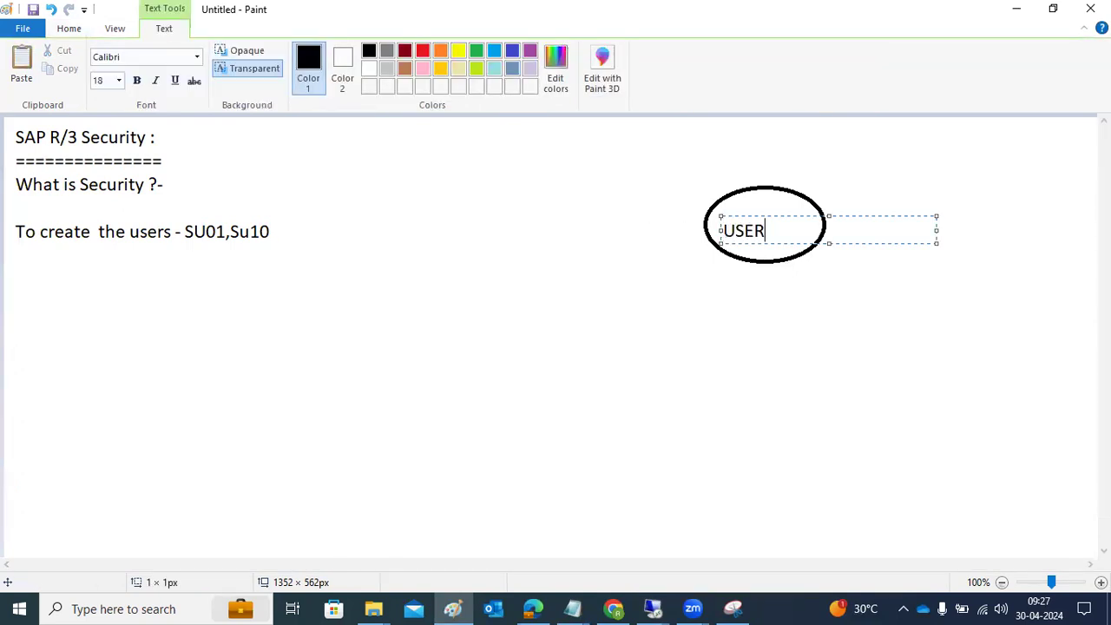
left_click(608, 305)
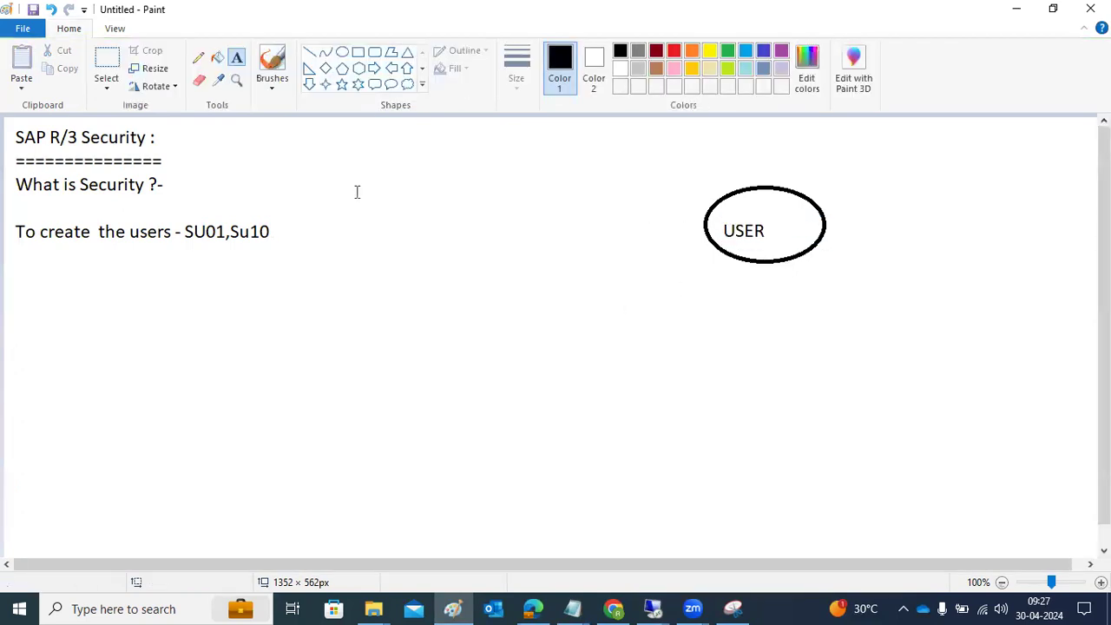
Step: Draw a diagonal line from the USER ellipse down to the left, with a small circle of about 67 × 73 px at its lower end
left_click(309, 52)
left_click_drag(531, 352, 733, 241)
left_click(342, 52)
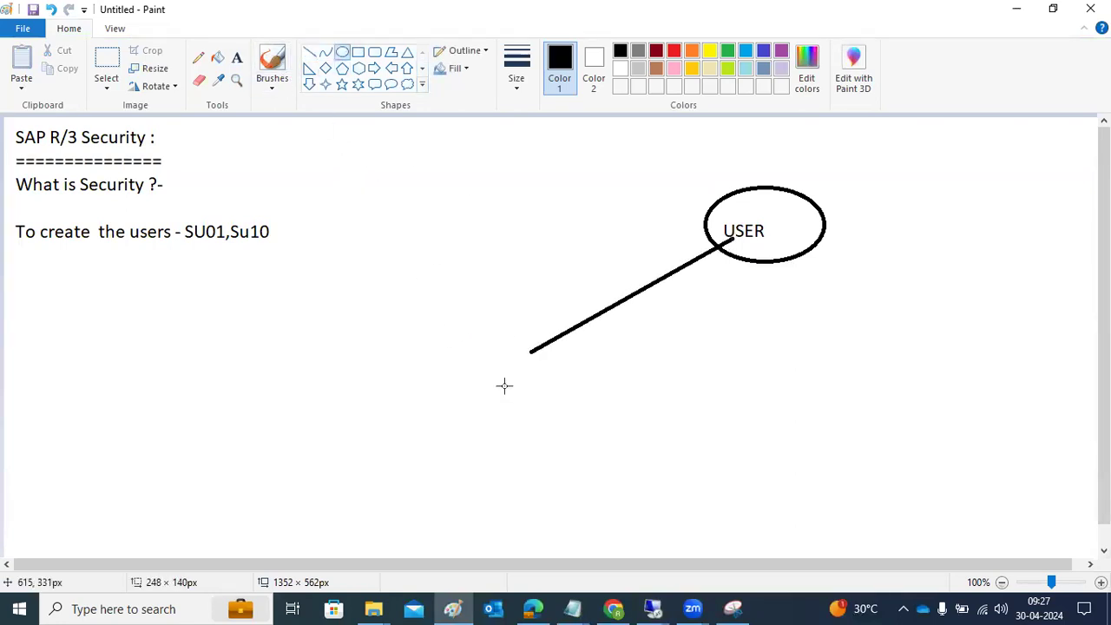
left_click_drag(479, 338, 536, 400)
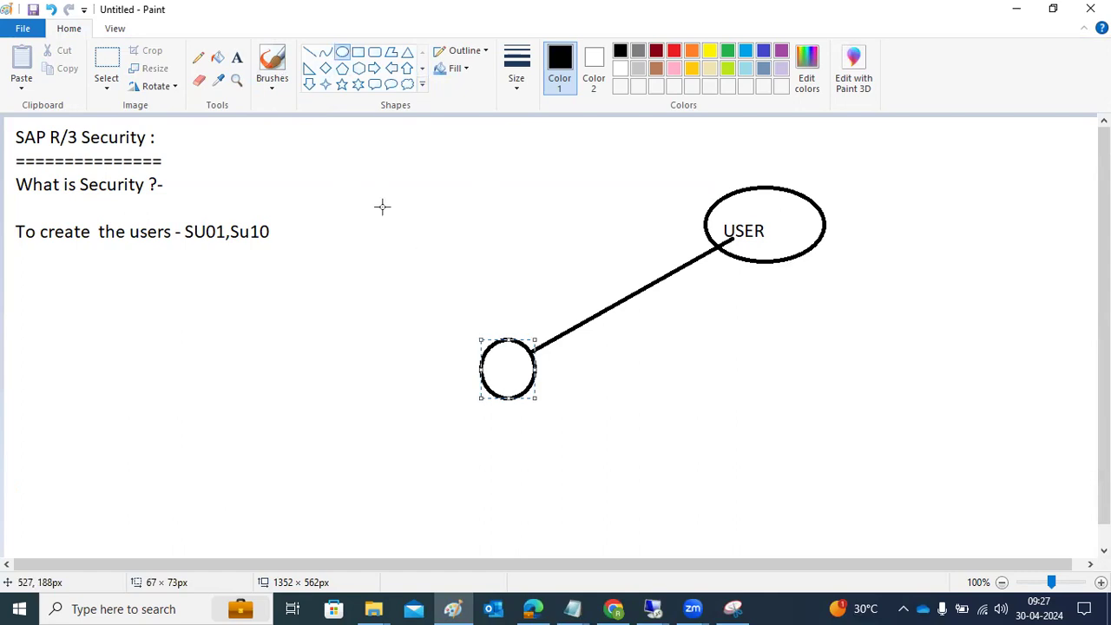
Step: Label the small circle at the end of the diagonal line with the text ROLE above it
left_click(236, 57)
left_click(453, 312)
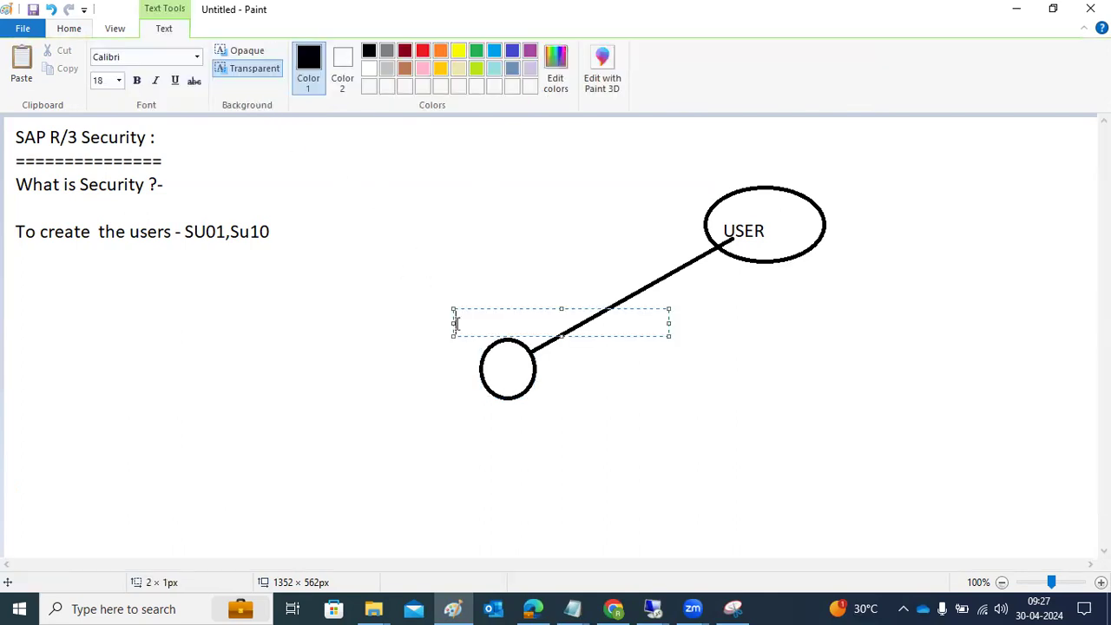
type("ROLE")
left_click(486, 385)
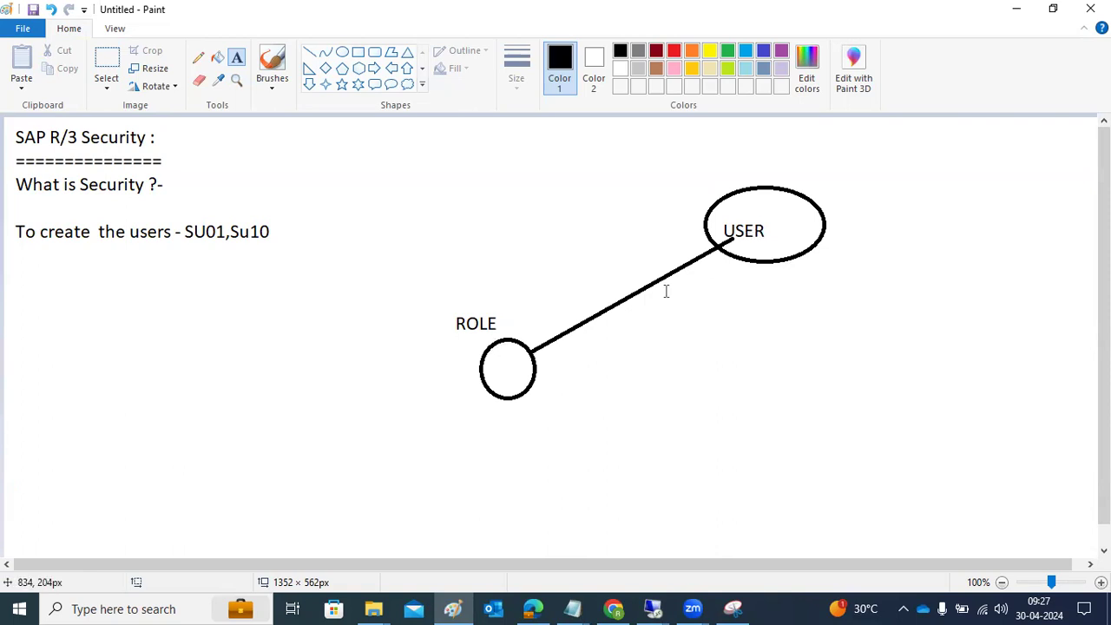
Step: Draw thin marks of about 38 × 3 px on the USER ellipse and 3 × 37 px on the ROLE circle, plus an ellipse diagonally below ROLE
left_click(342, 52)
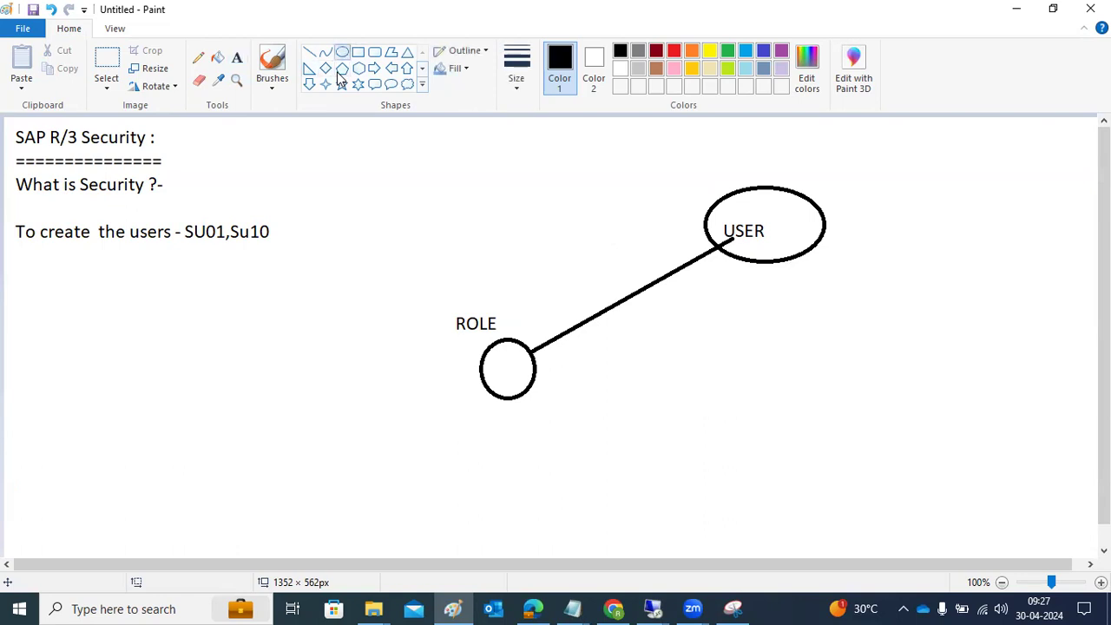
left_click_drag(805, 222, 839, 225)
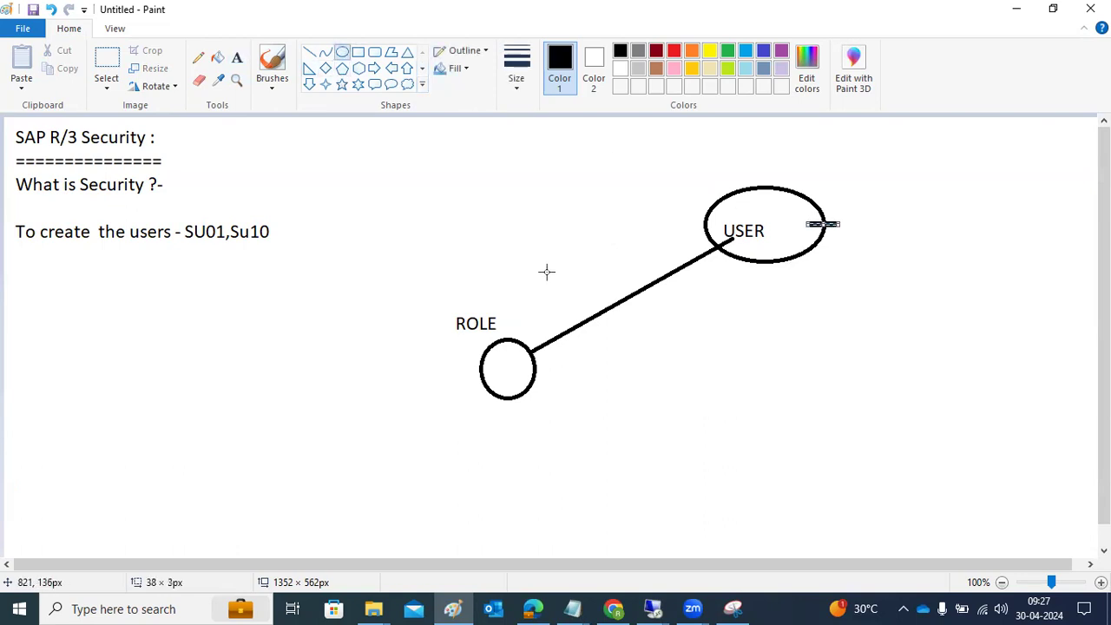
left_click_drag(515, 362, 517, 333)
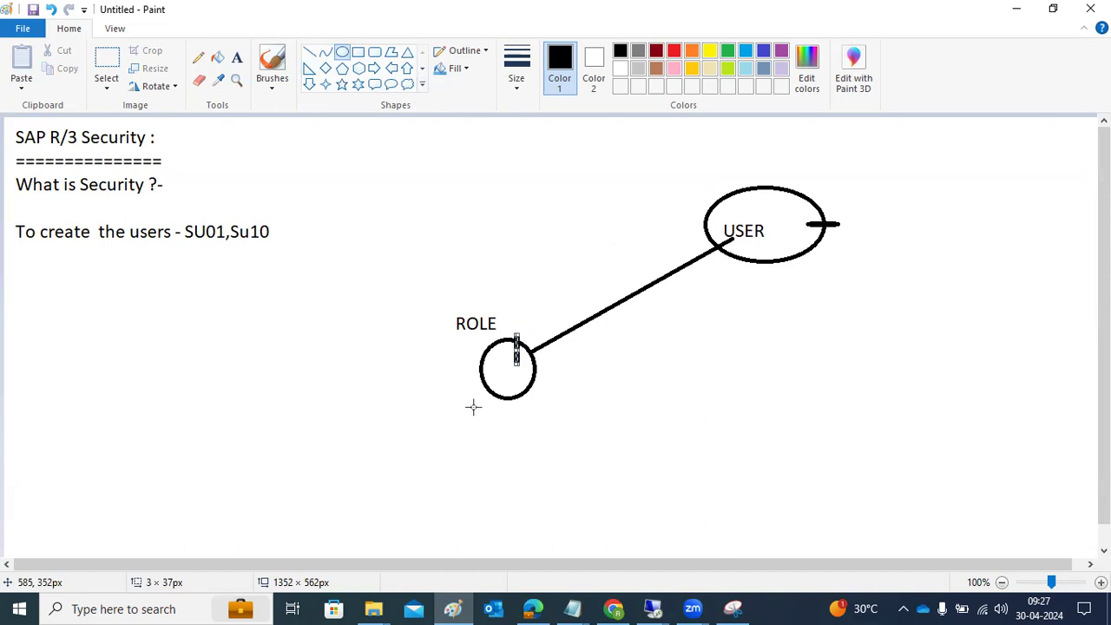
left_click_drag(327, 436, 411, 502)
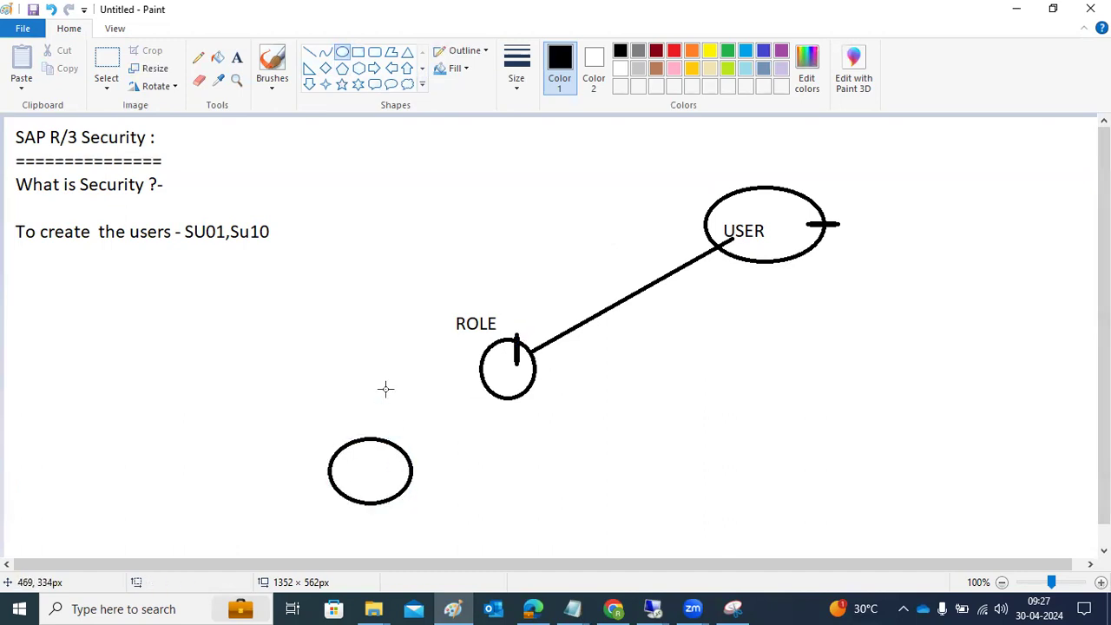
Step: Add the text AUTHORIZATION above the lowest ellipse of the diagram
left_click(309, 53)
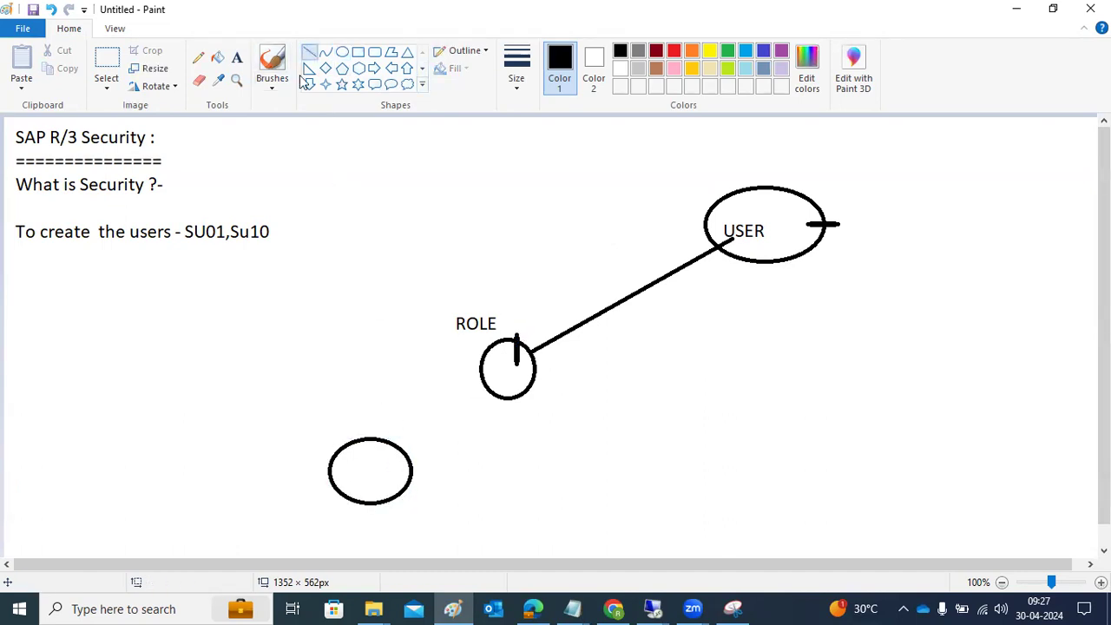
left_click(236, 58)
left_click(314, 420)
type("AUTHORIZATION")
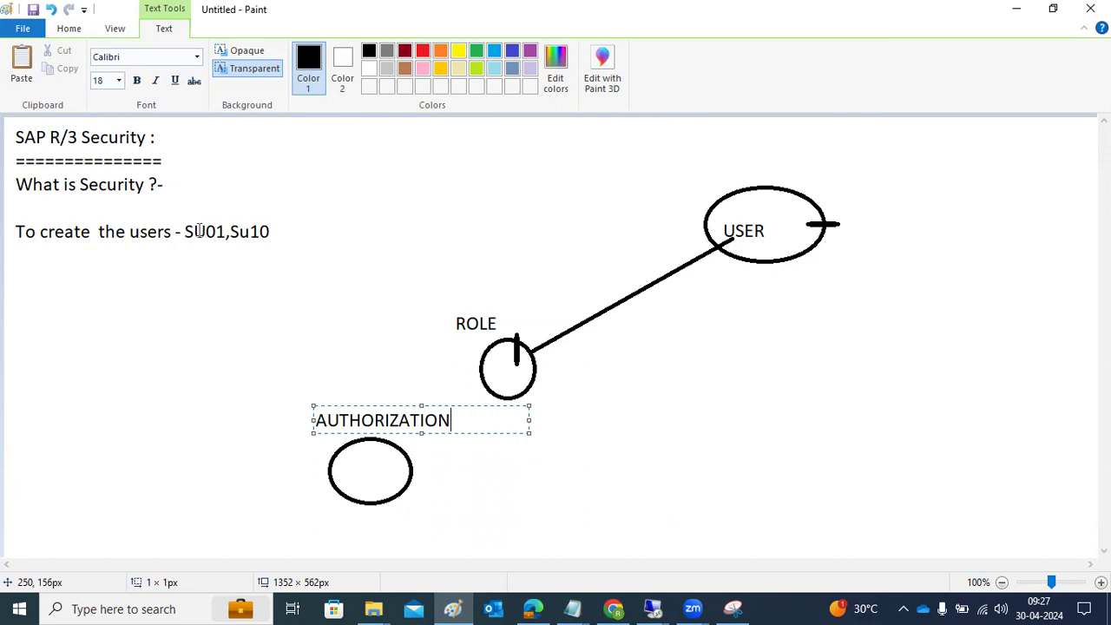
Step: Connect the AUTHORIZATION ellipse to the ROLE circle with a line, and draw a second line from ROLE to USER with short strokes at the USER end
left_click(70, 28)
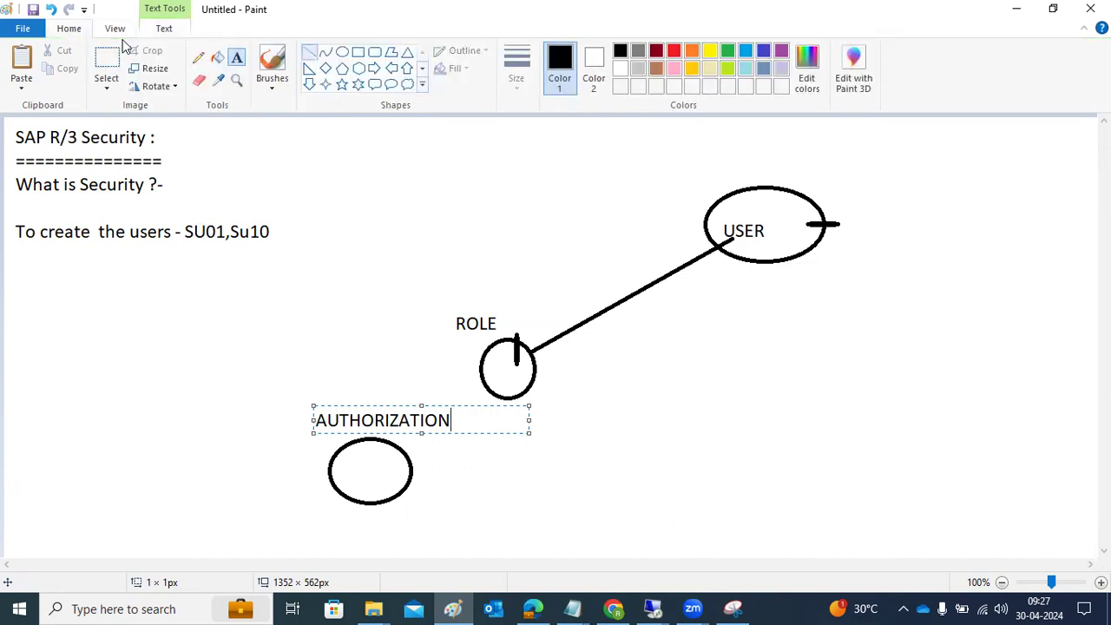
left_click(310, 52)
mouse_move(364, 481)
left_mouse_down()
mouse_move(721, 249)
mouse_move(529, 343)
mouse_move(503, 369)
left_mouse_up()
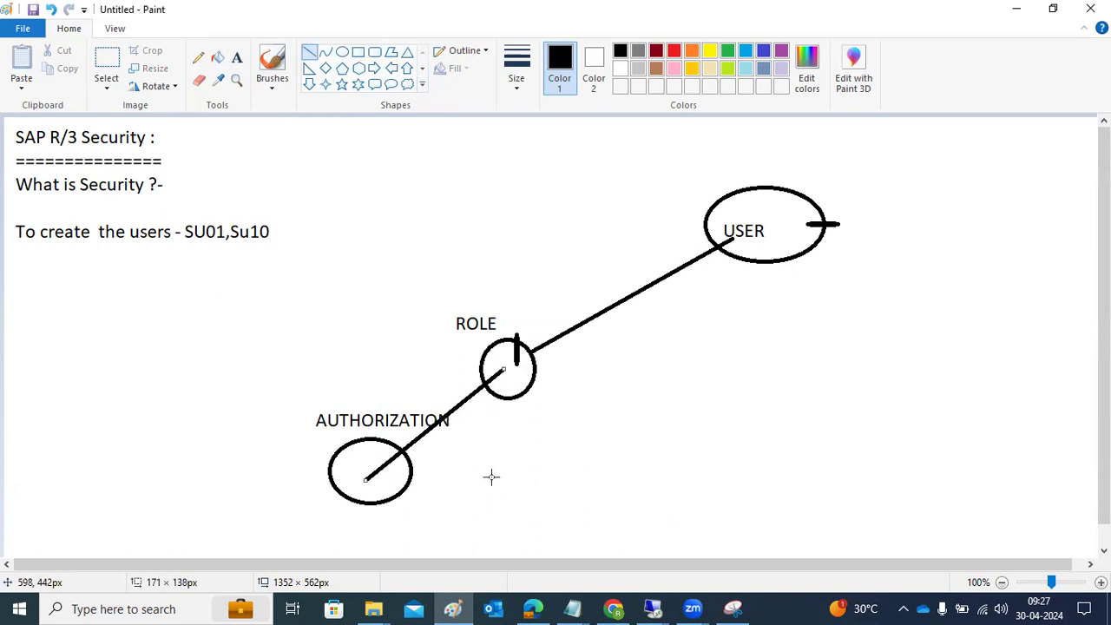
left_click(514, 382)
mouse_move(529, 358)
left_mouse_down()
mouse_move(668, 296)
mouse_move(729, 246)
left_mouse_up()
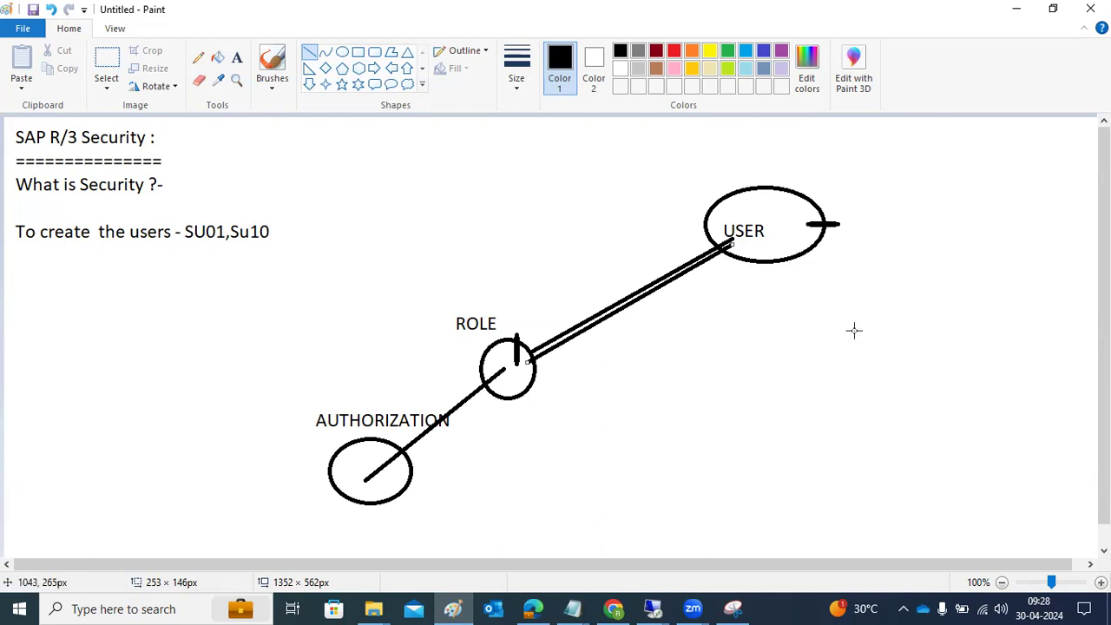
mouse_move(699, 246)
left_mouse_down()
mouse_move(729, 246)
mouse_move(730, 275)
left_mouse_up()
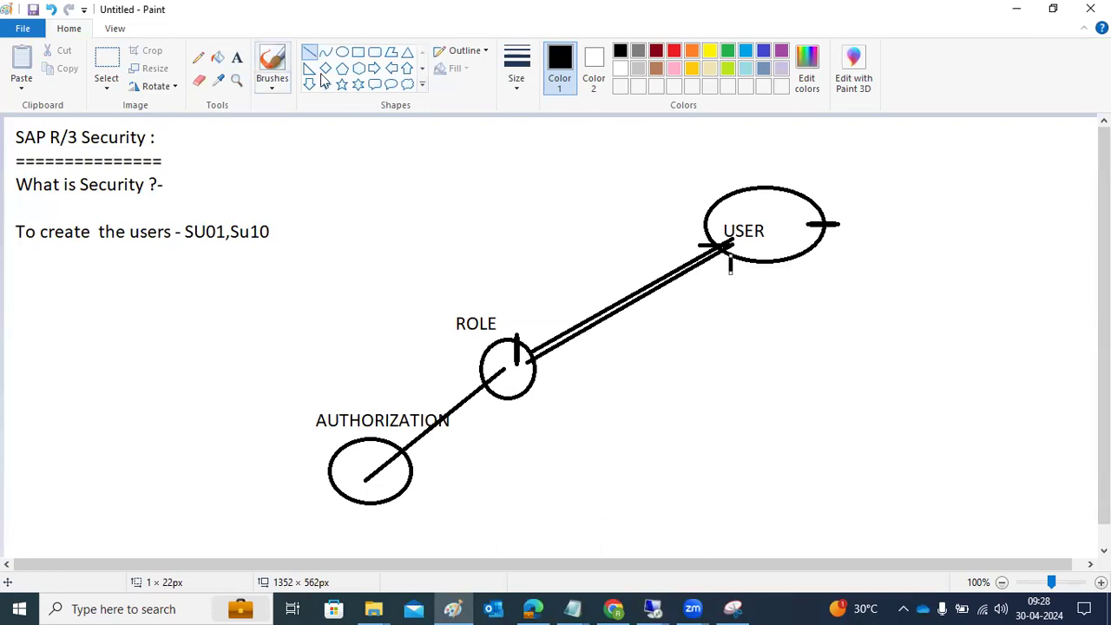
Step: Add the text "ROLES - SAP BASIS," in a text box of about 426 × 282 px below the USER ellipse
left_click(236, 57)
left_click_drag(684, 304, 1031, 532)
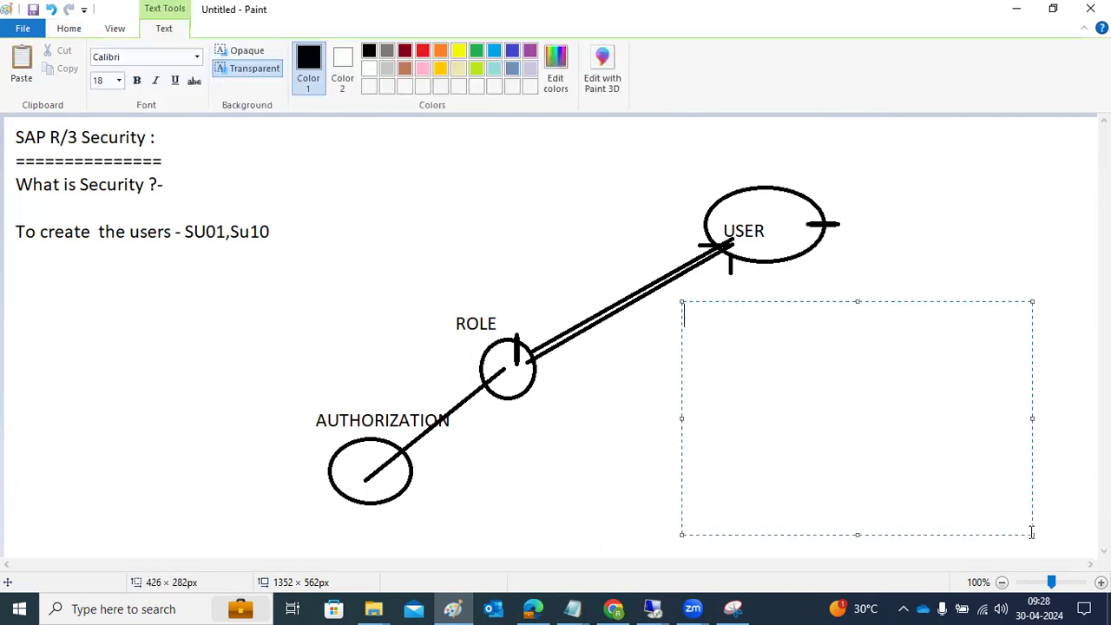
type("ROLES - SAP BASIS,")
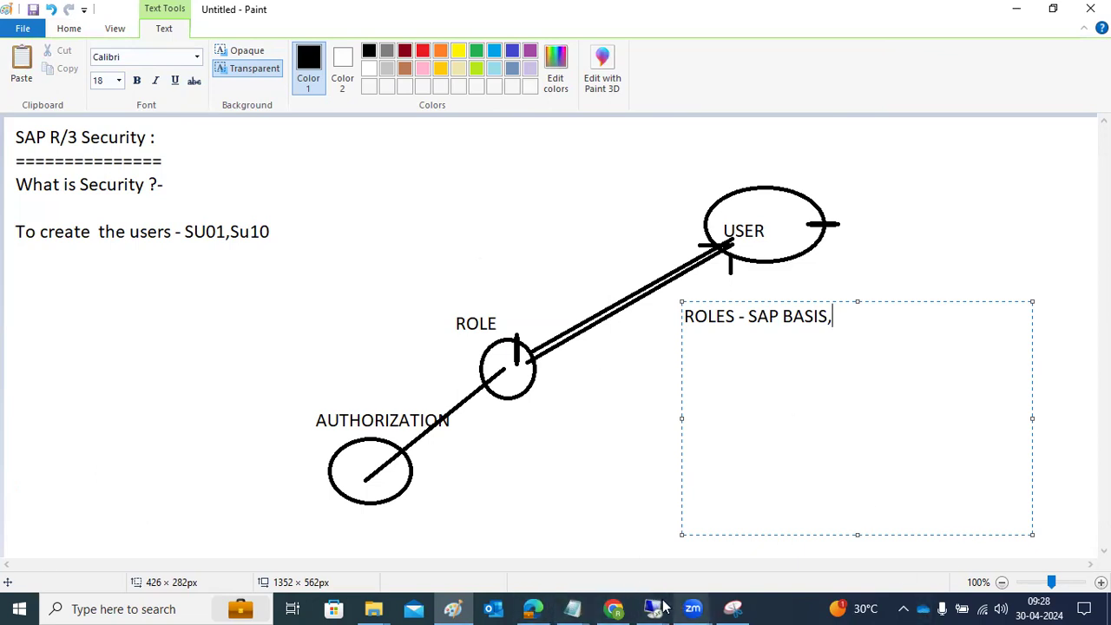
mouse_move(653, 609)
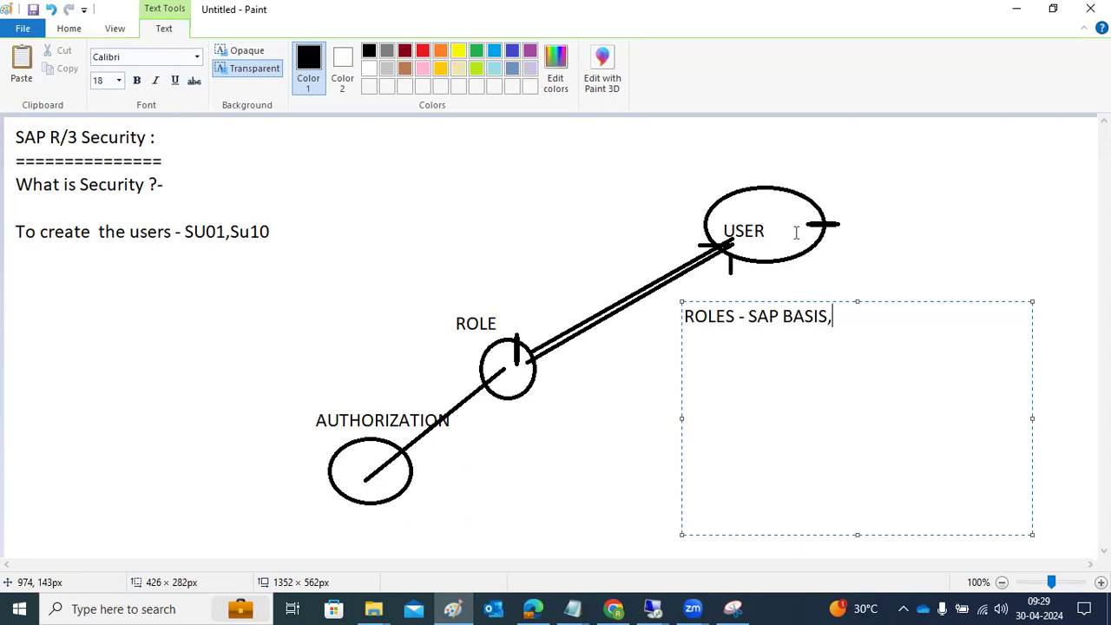
left_click(112, 318)
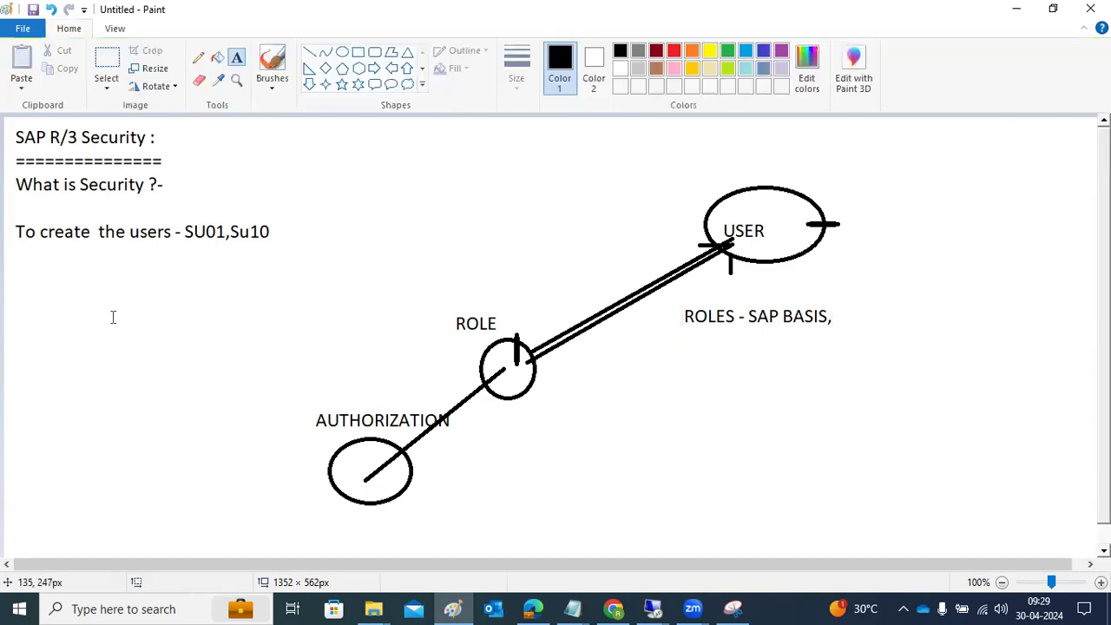
Step: Add the note "ROLE Creation - PFCG" below the line about creating users
left_click_drag(4, 265, 449, 335)
type("ROLE ")
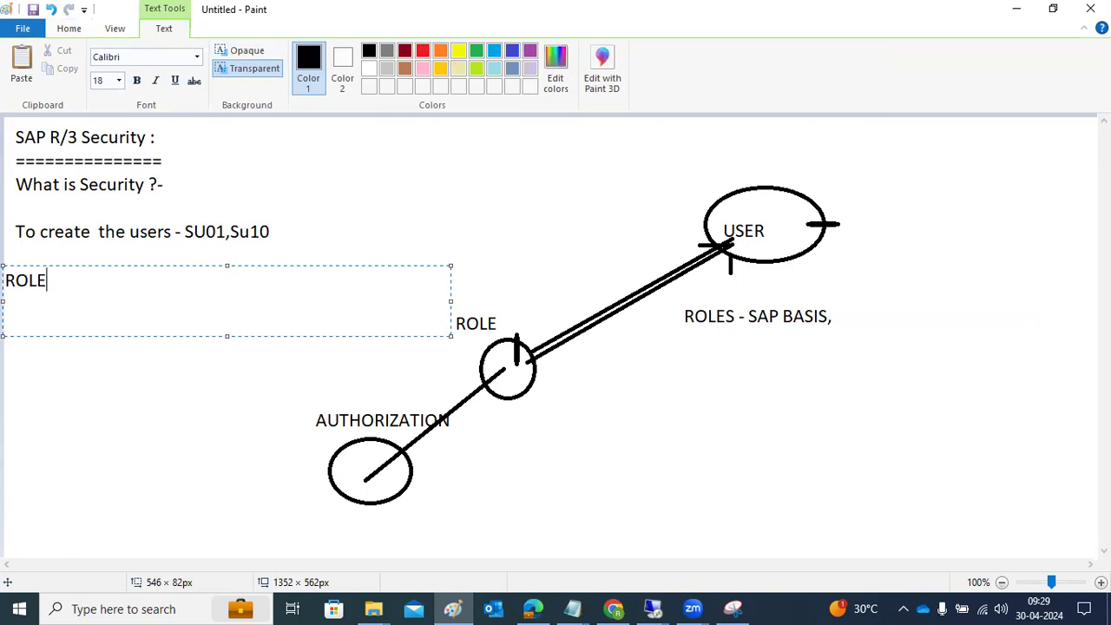
type("Creation - PFCG")
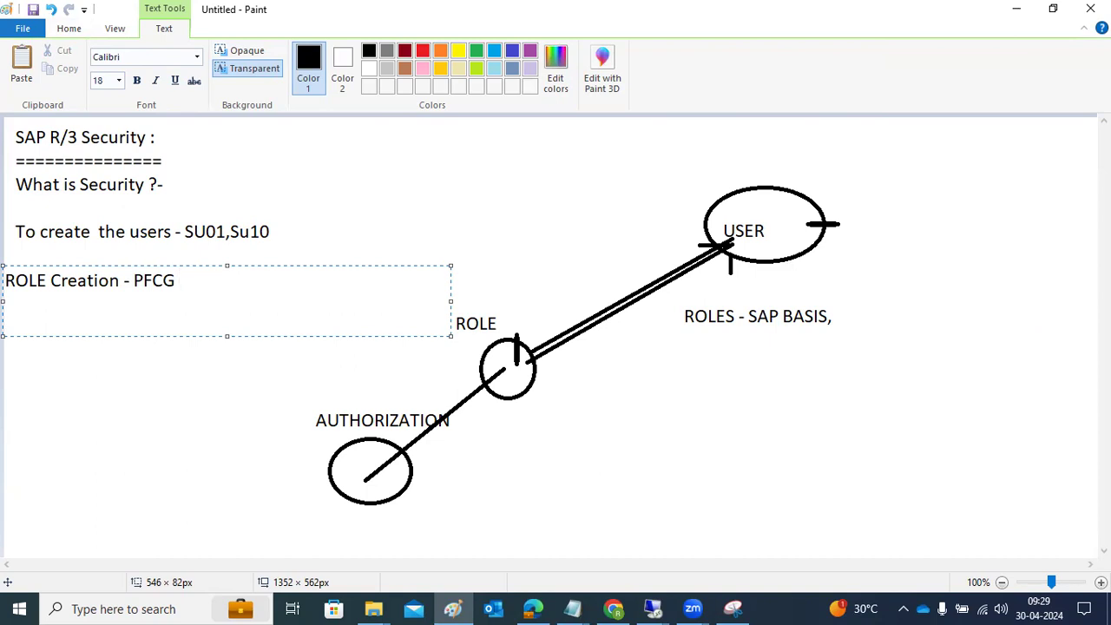
key("Return")
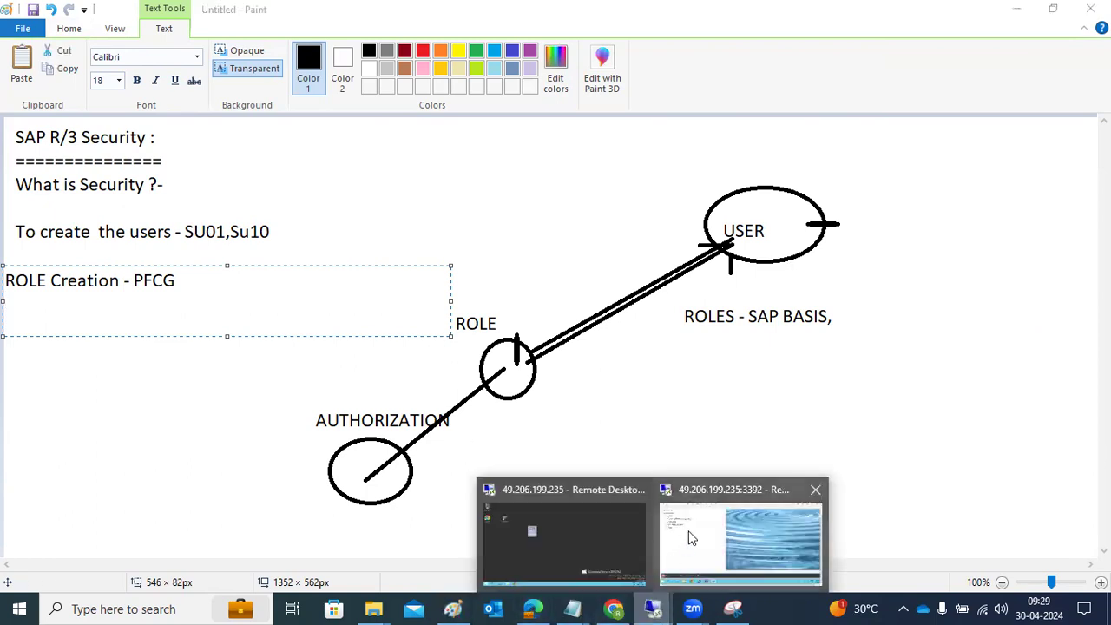
Step: Switch to the SAP remote desktop and start transaction PFCG from the User Maintenance session
left_click(693, 538)
type("p")
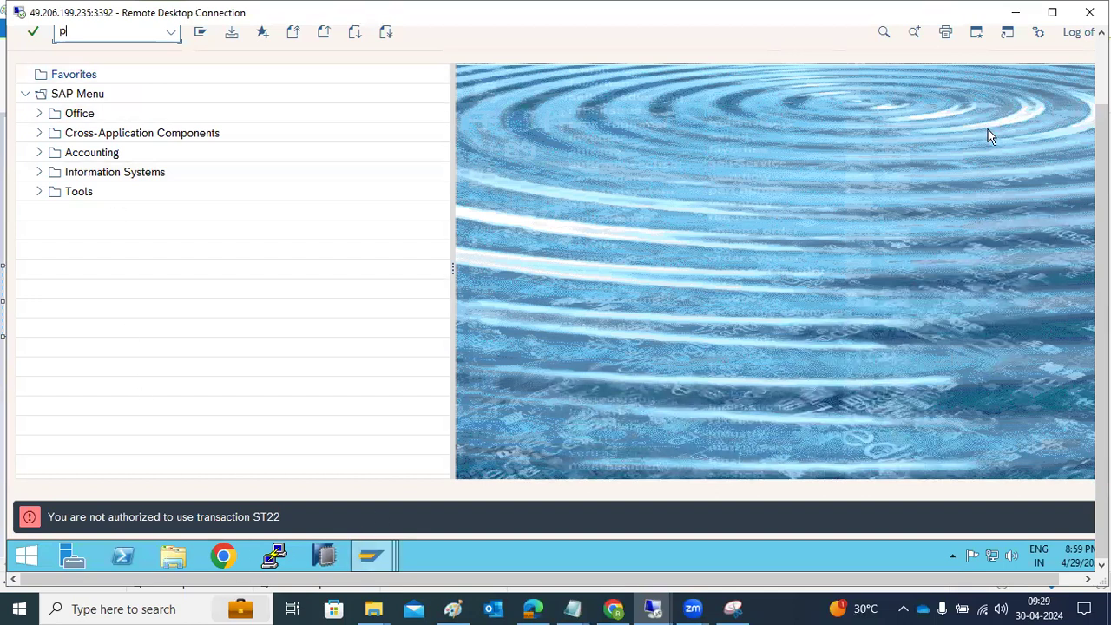
mouse_move(370, 558)
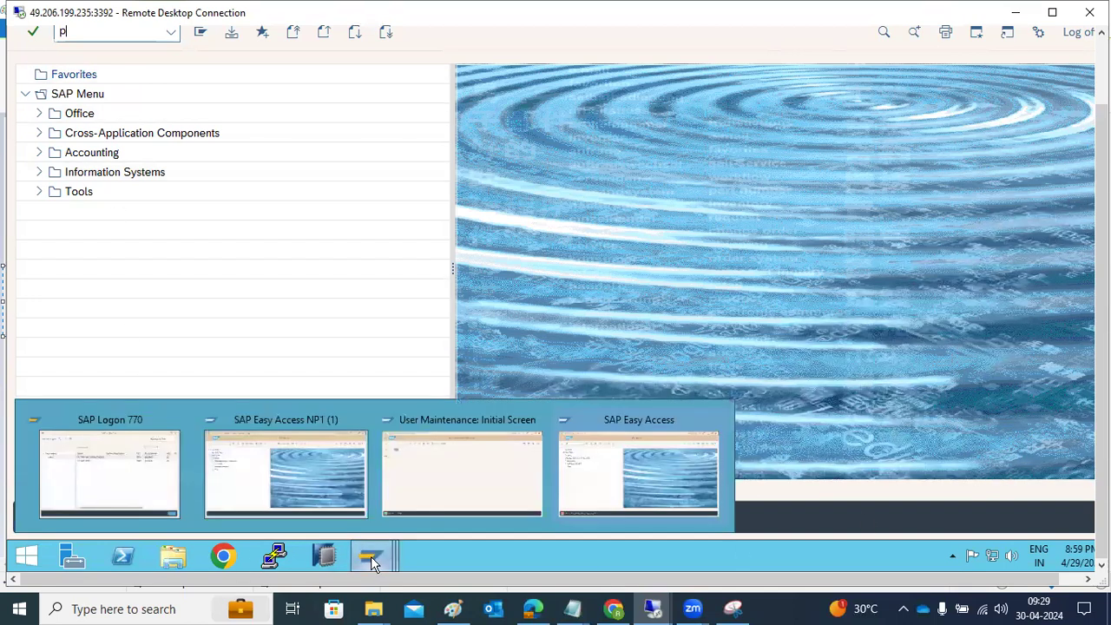
left_click(454, 484)
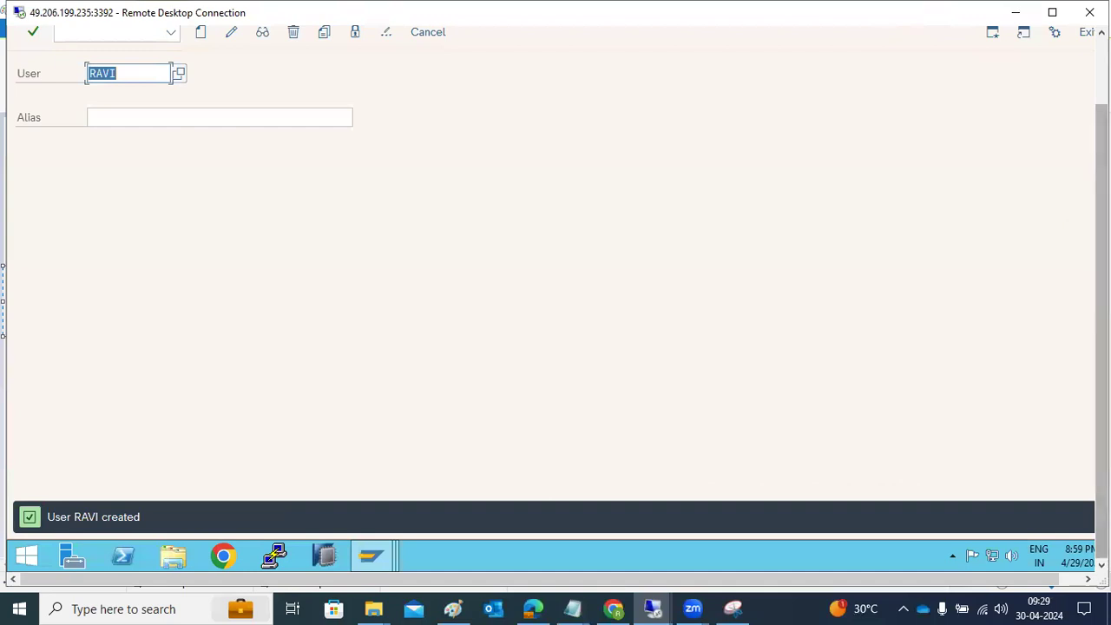
left_click(118, 109)
type("/npfcg")
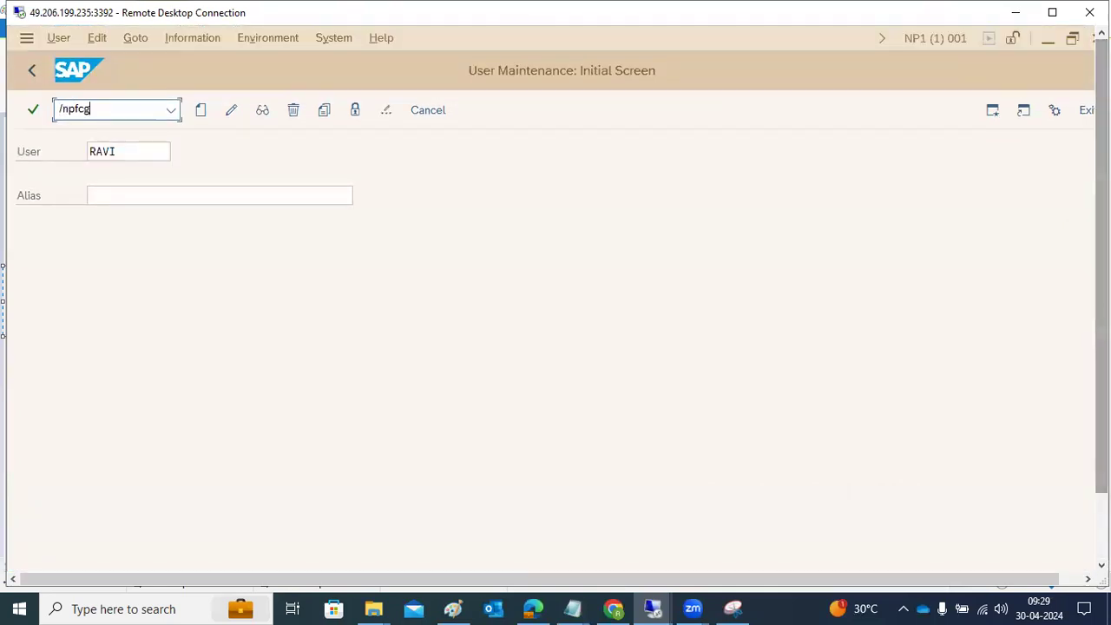
key("Return")
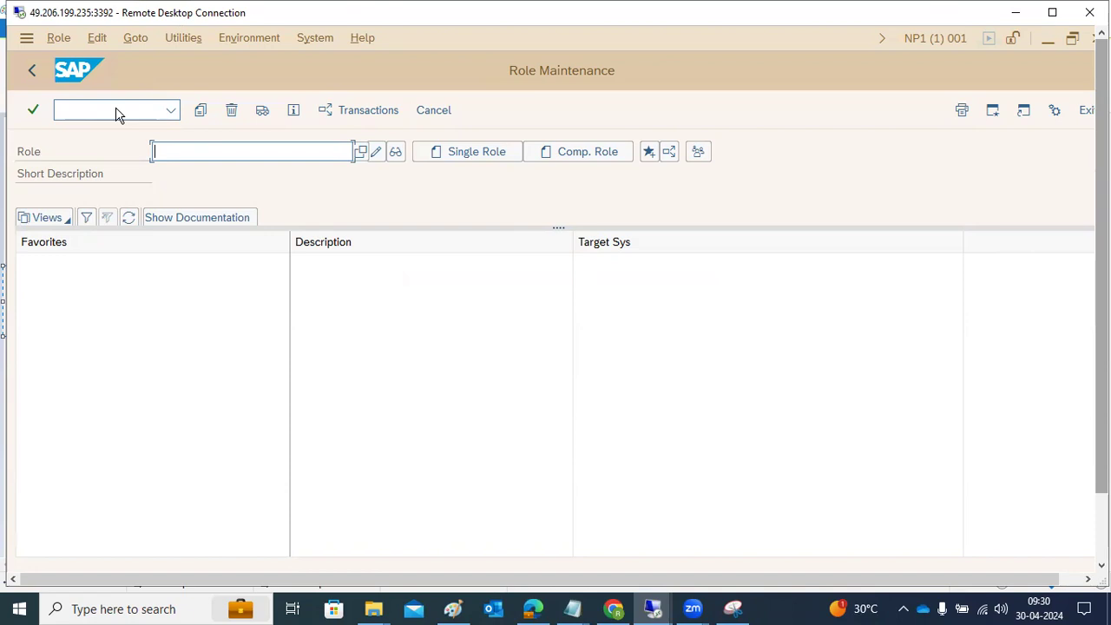
Step: Create a single role named Z_BASIS in Role Maintenance
type("Z")
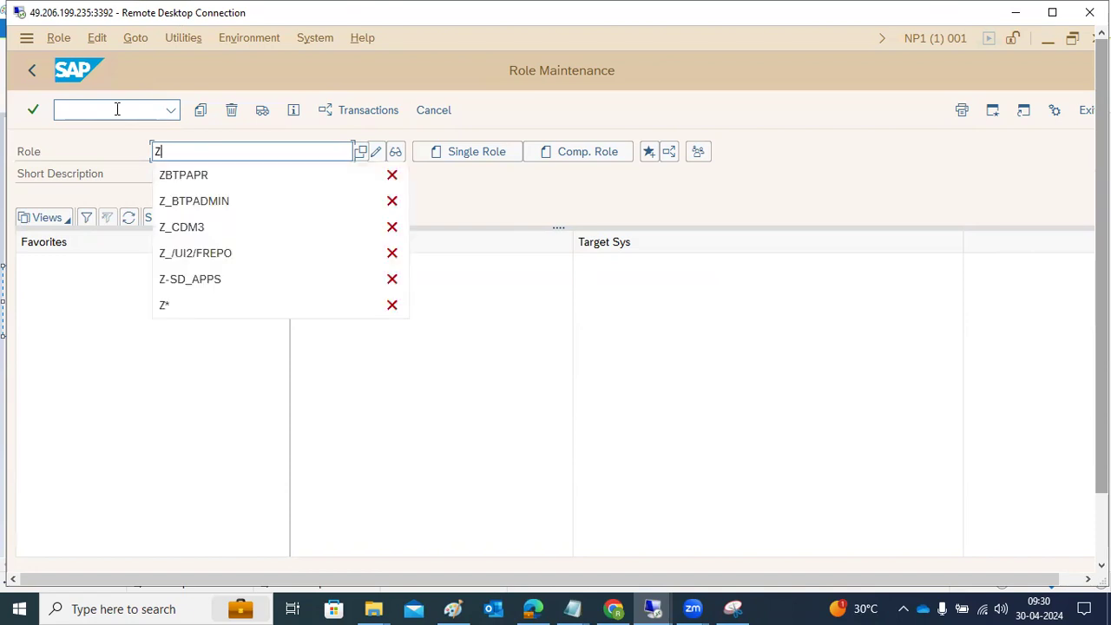
type("_BASIS")
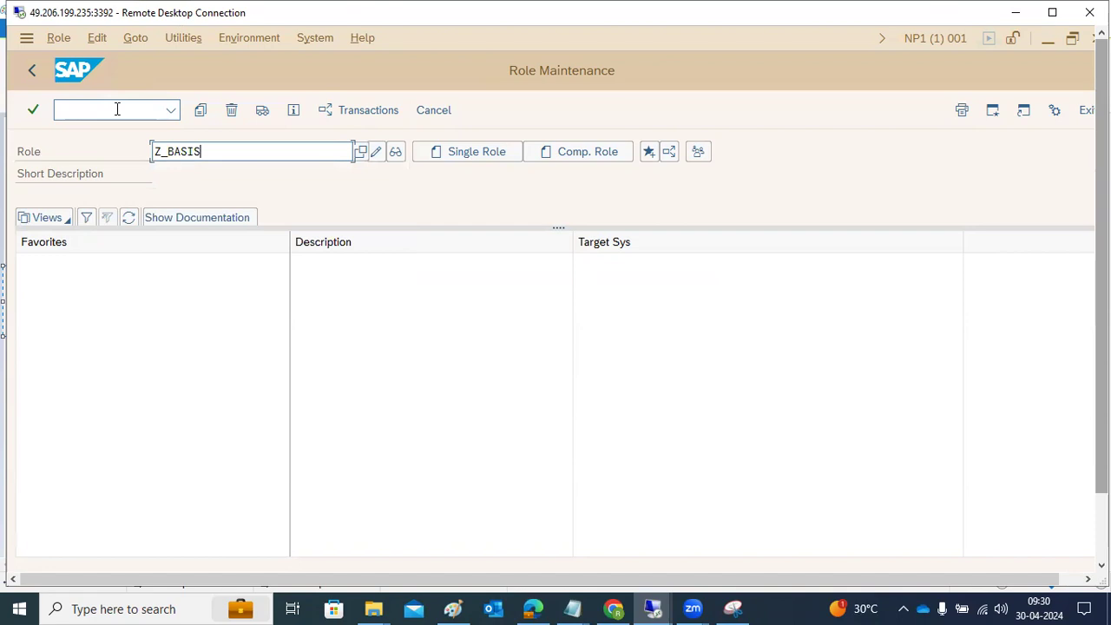
left_click(464, 150)
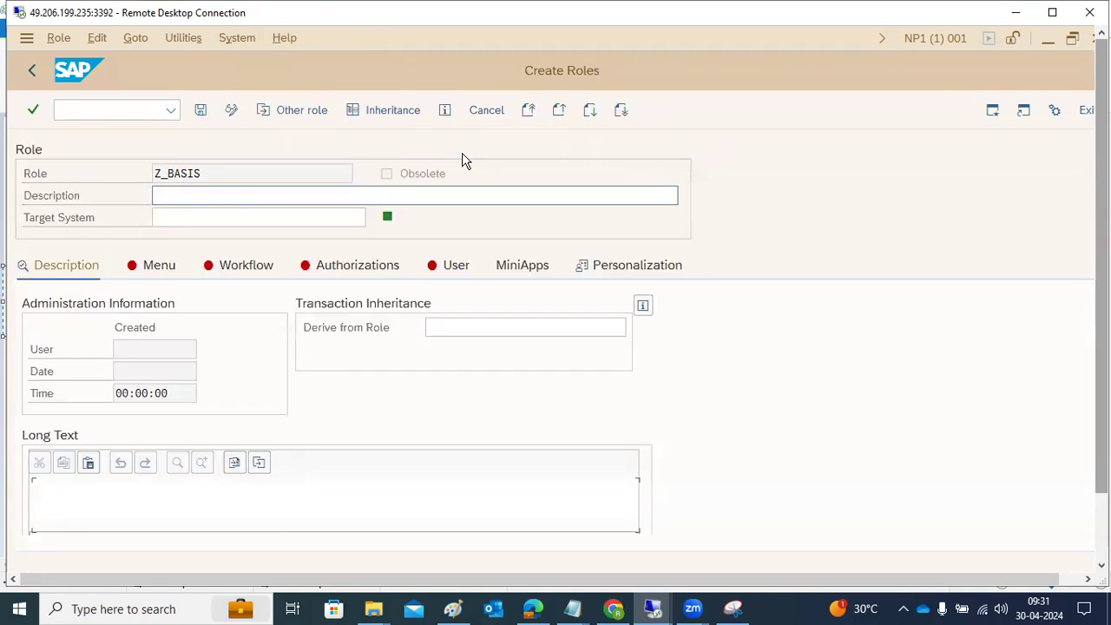
Step: Copy the role name Z_BASIS into the description, and save the role while going to its menu definition
left_click(238, 171)
double_click(152, 171)
key("ctrl+c")
left_click(161, 199)
key("ctrl+v")
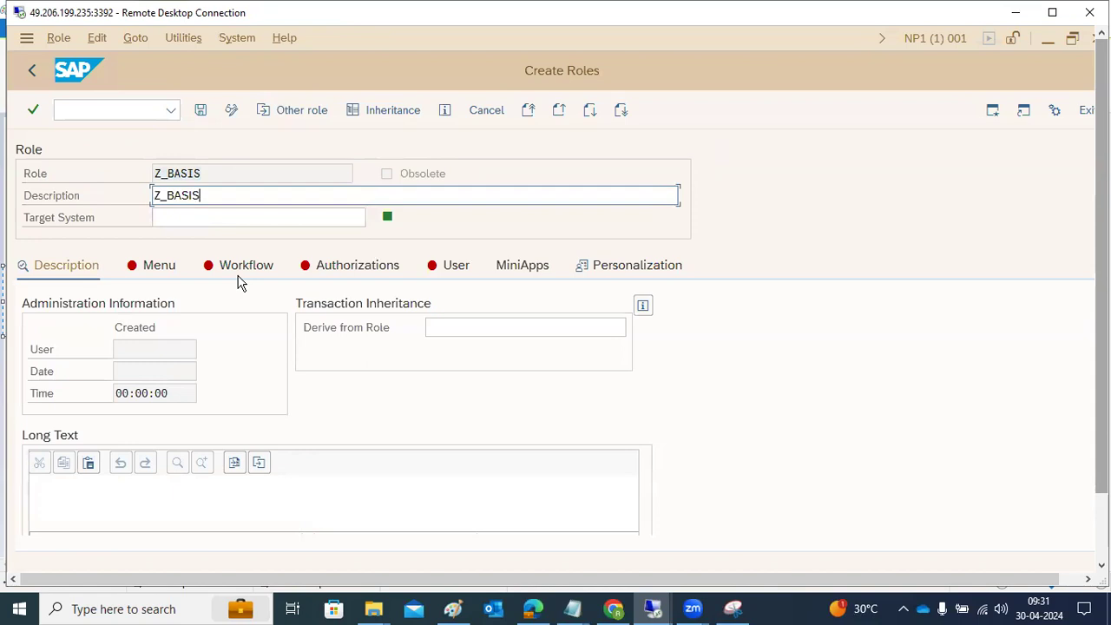
left_click(173, 264)
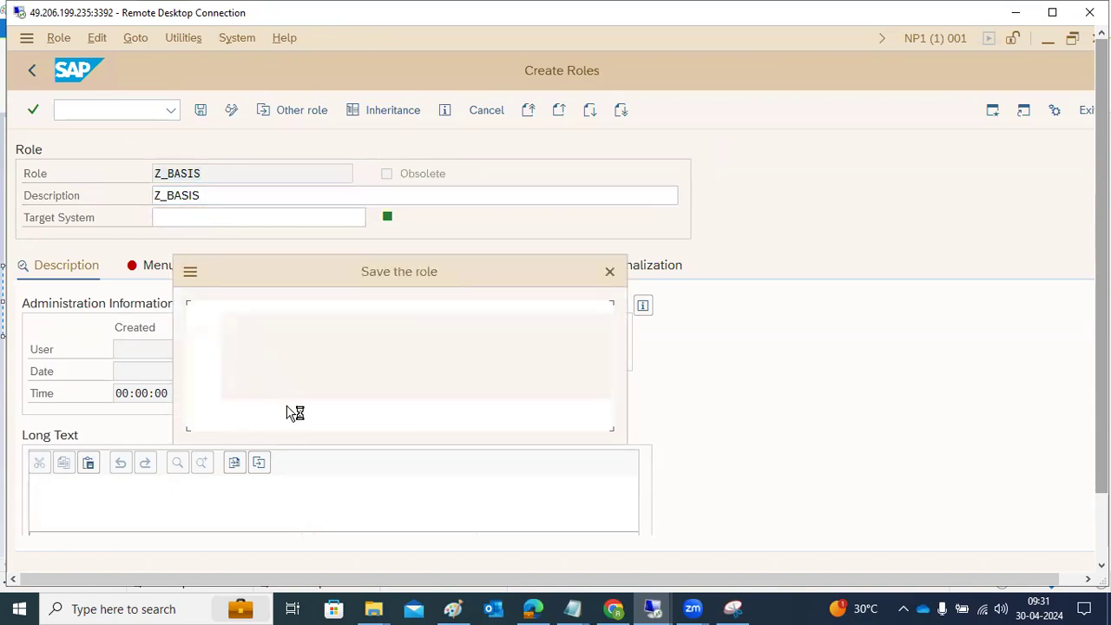
left_click(290, 418)
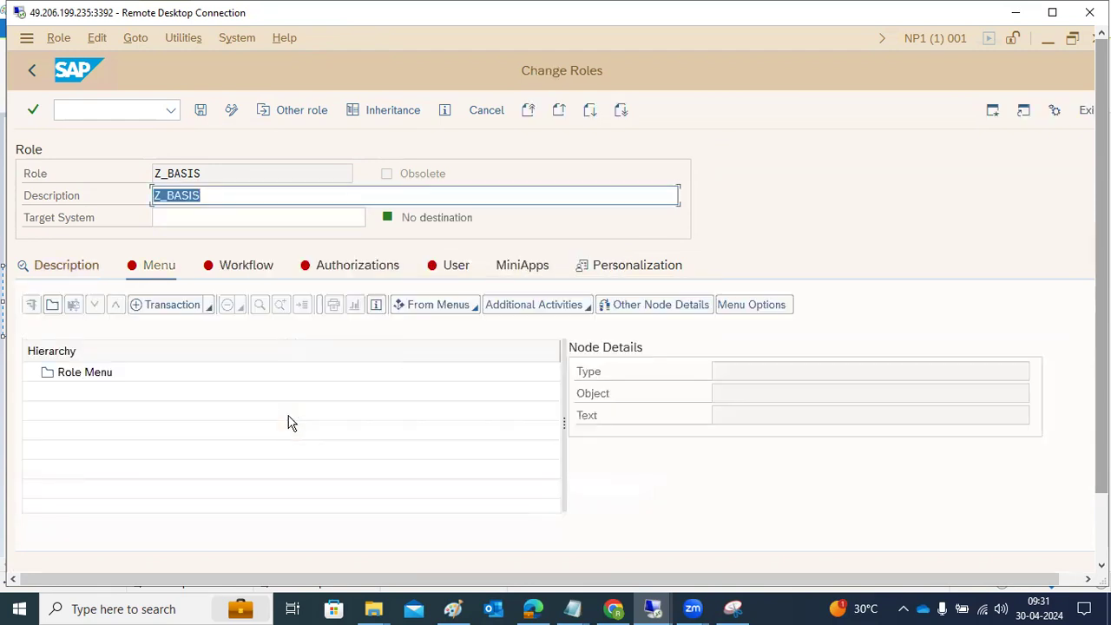
Step: Enter transaction codes ST22, SM50 and SCC4 in the transaction assignment list for the Z_BASIS role menu
left_click(184, 307)
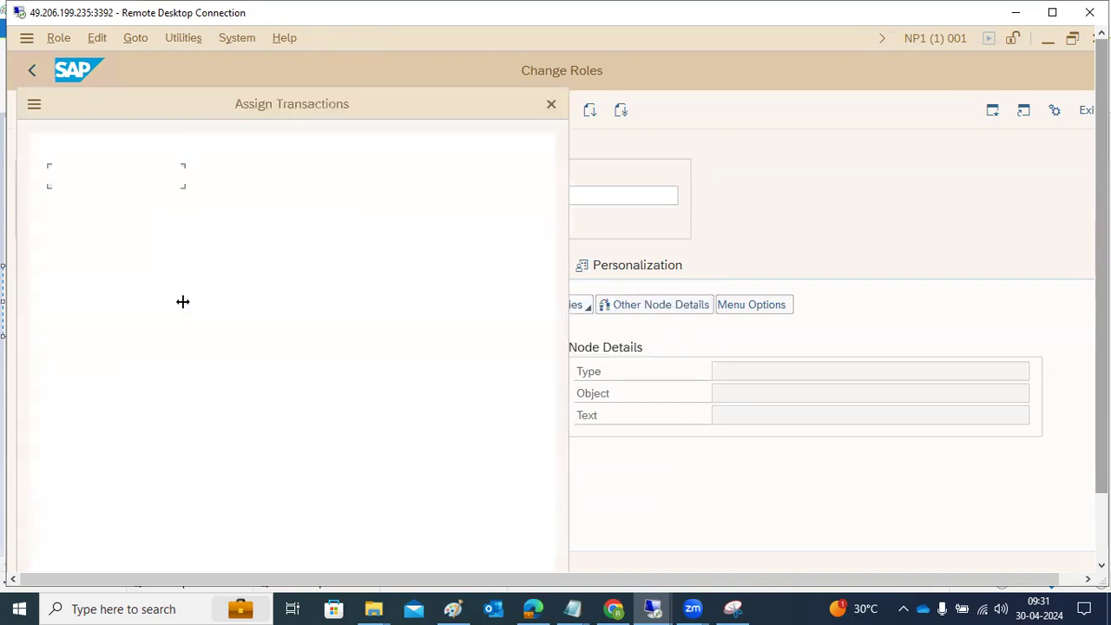
type("ST22")
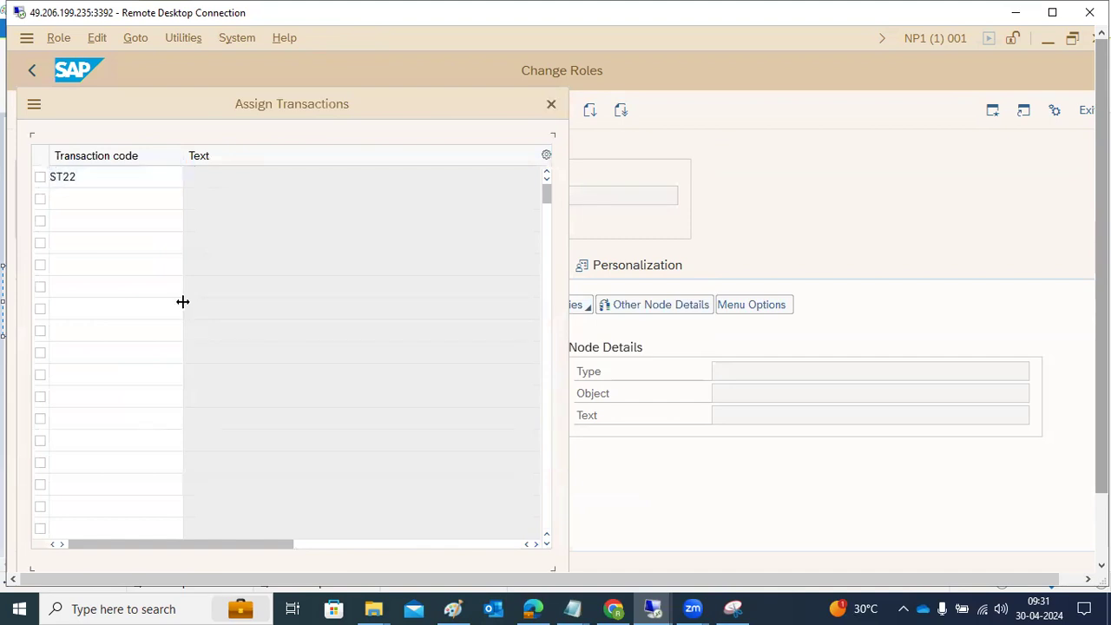
left_click(136, 204)
type("SM50")
key("Return")
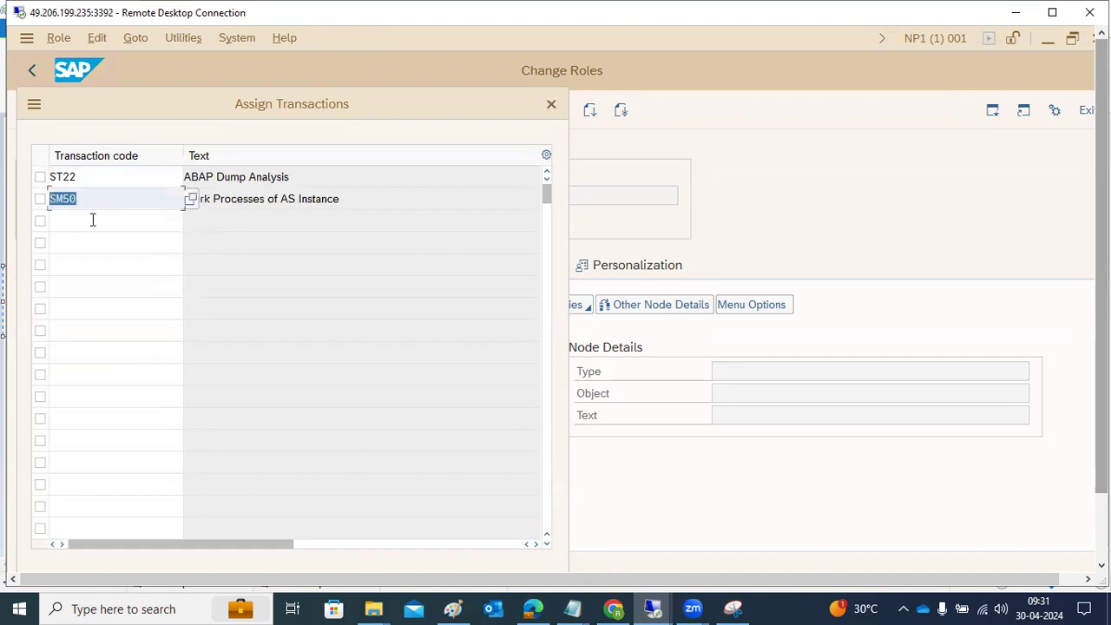
left_click(84, 228)
type("SCC4")
key("Return")
Step: Add SM51 and SM66 to the transaction list, and assign all listed transactions to the role menu
left_click(87, 244)
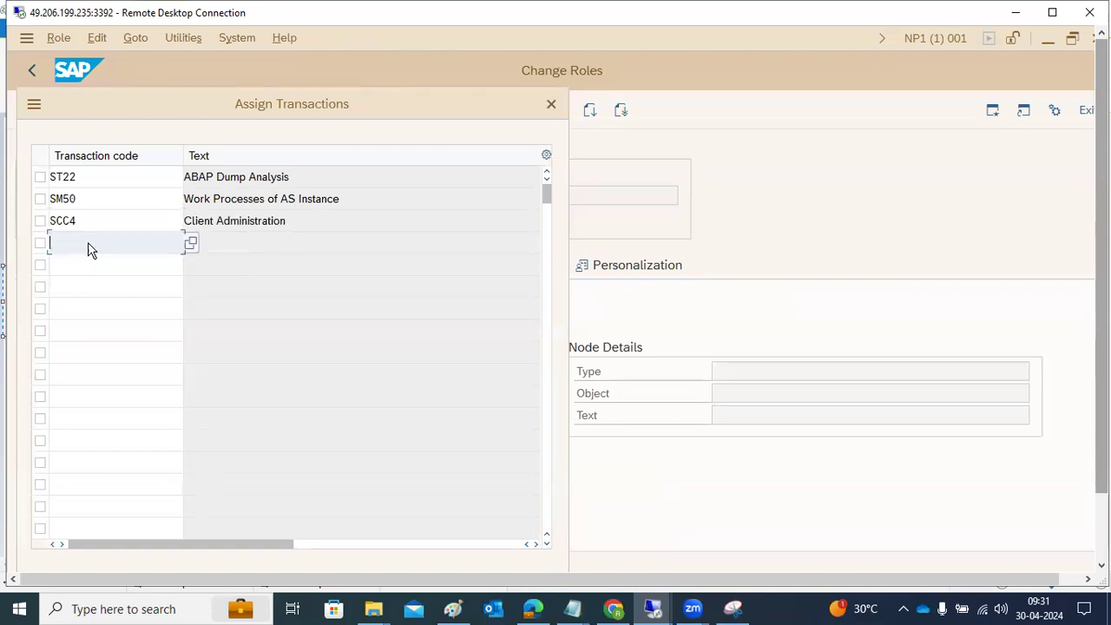
type("SM")
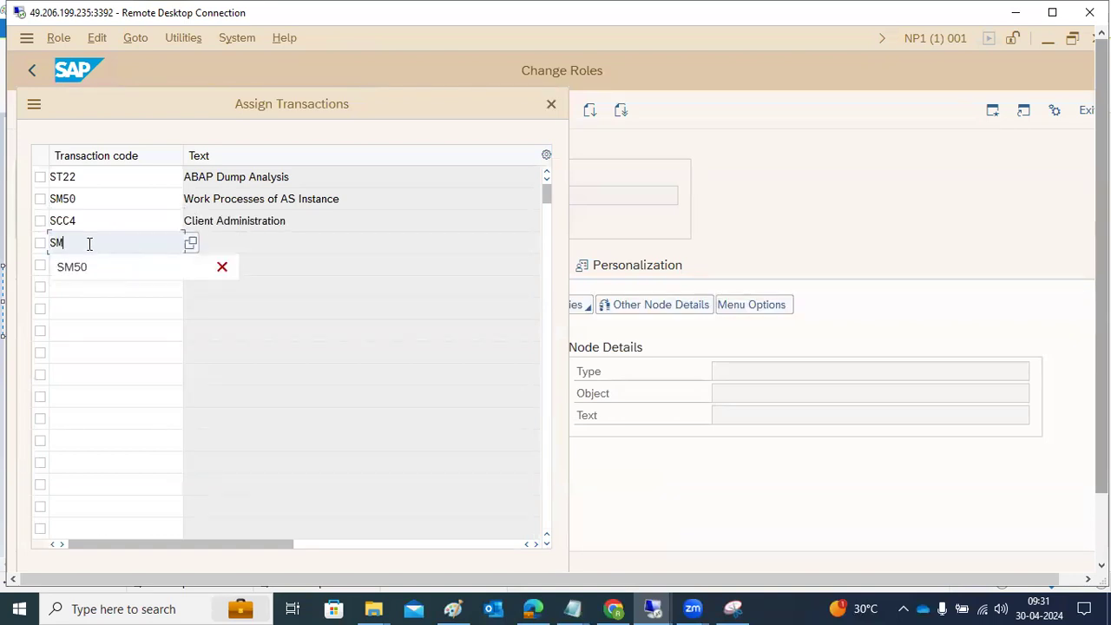
type("51")
key("Return")
left_click(82, 260)
type("SM66")
key("Return")
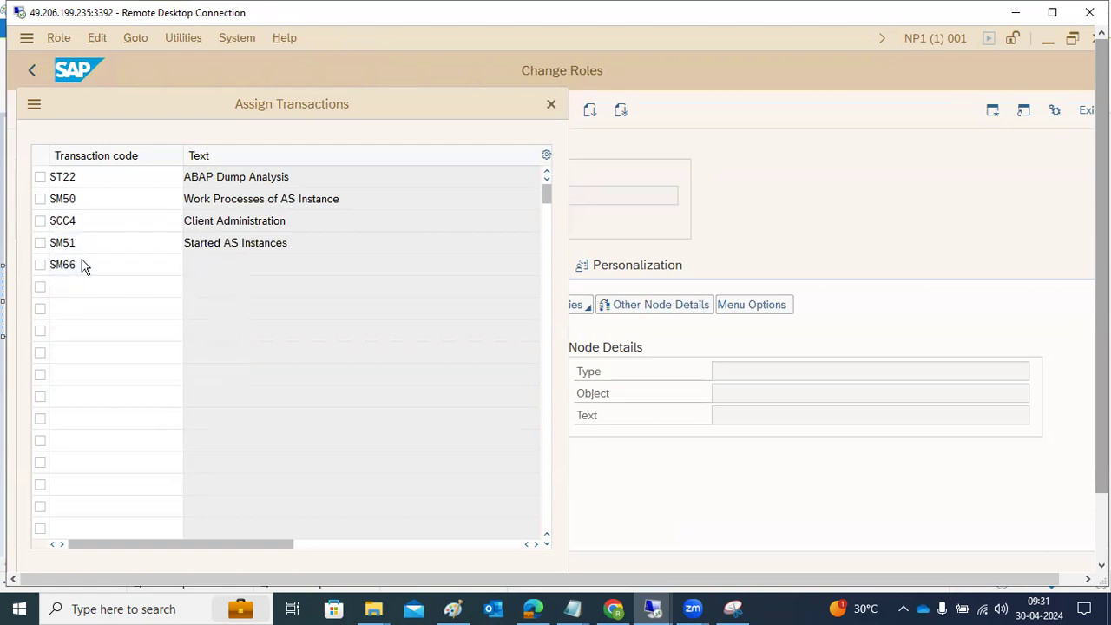
left_click(90, 280)
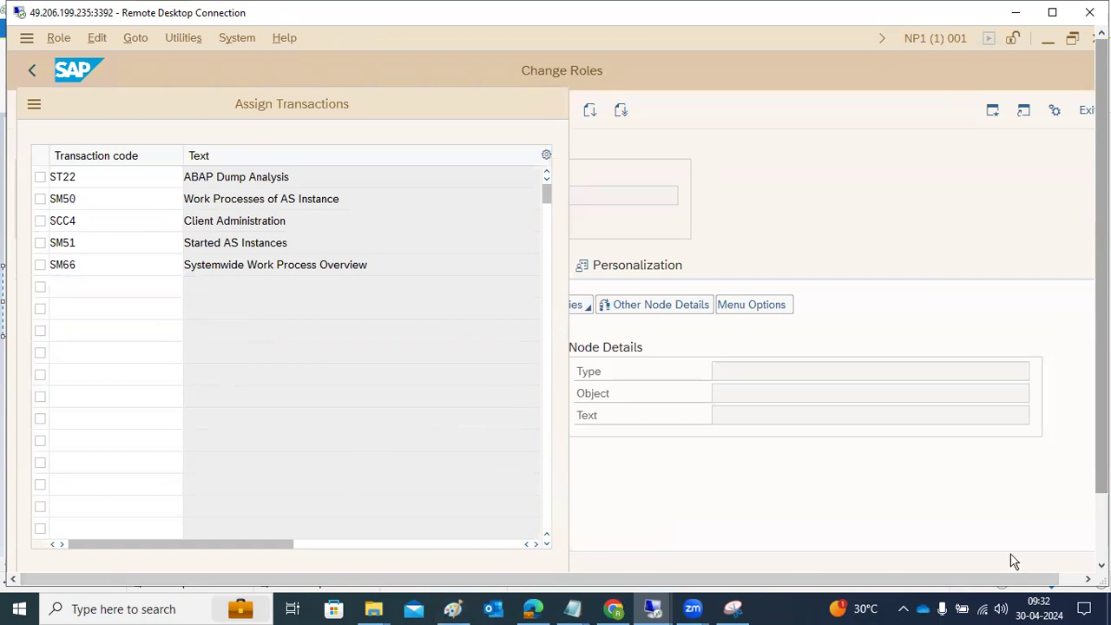
scroll(1074, 491, "down", 10)
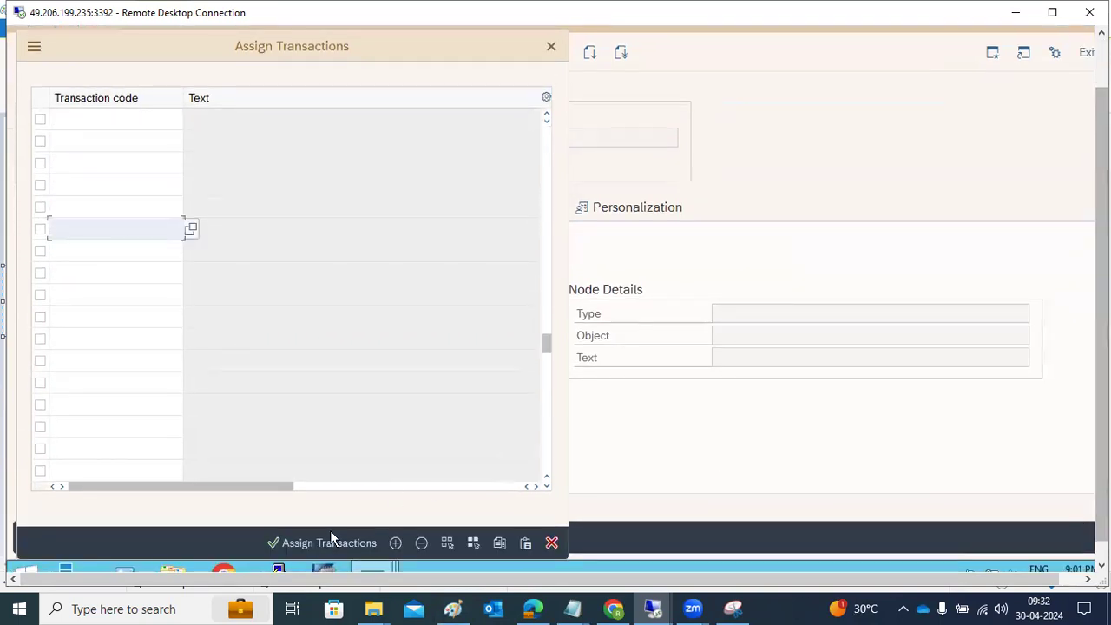
left_click(316, 542)
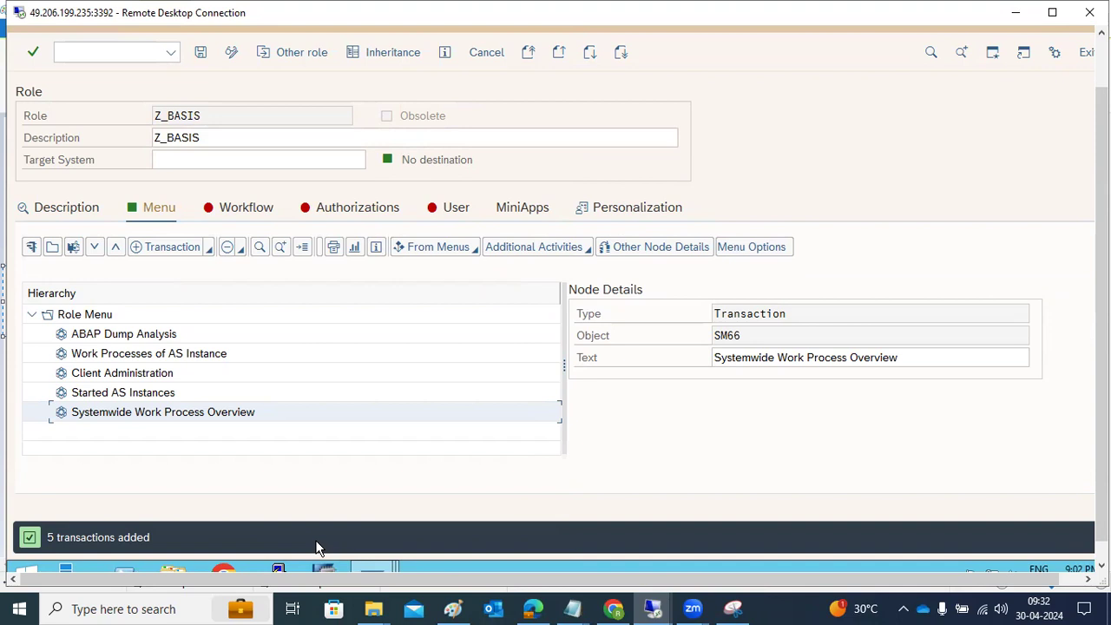
Step: Go to the authorizations of role Z_BASIS and have a profile name and profile text proposed
left_click(360, 210)
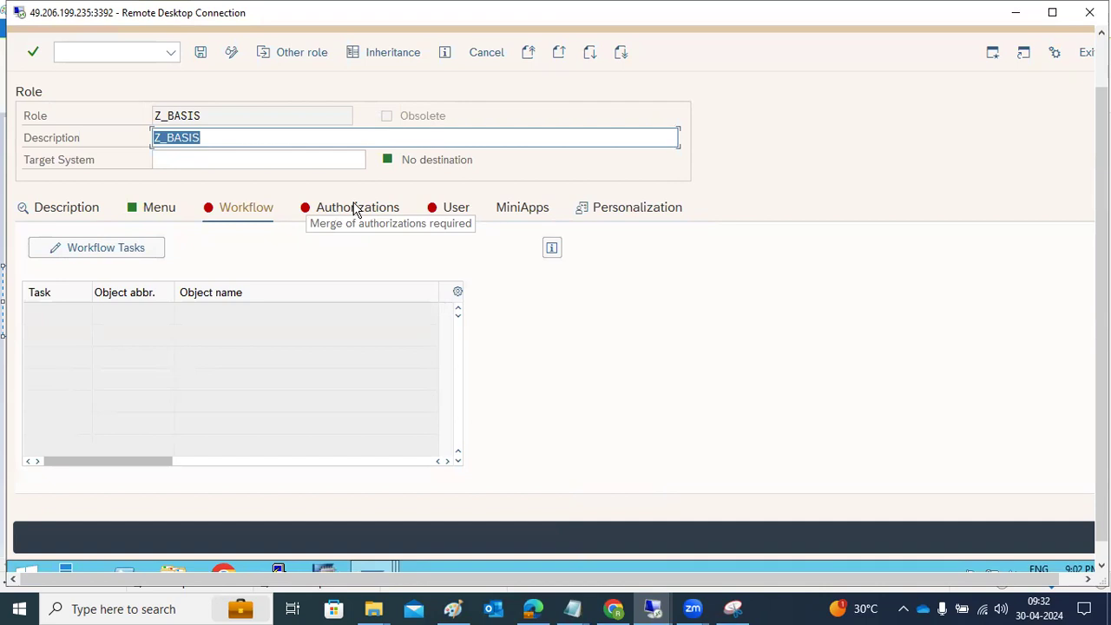
left_click(355, 211)
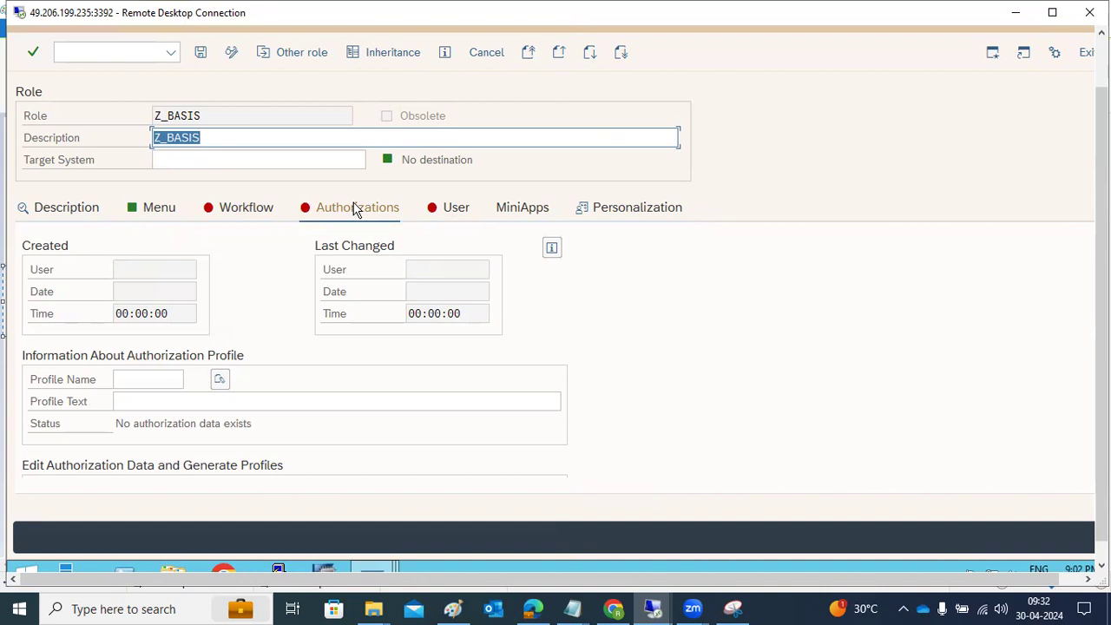
left_click(219, 380)
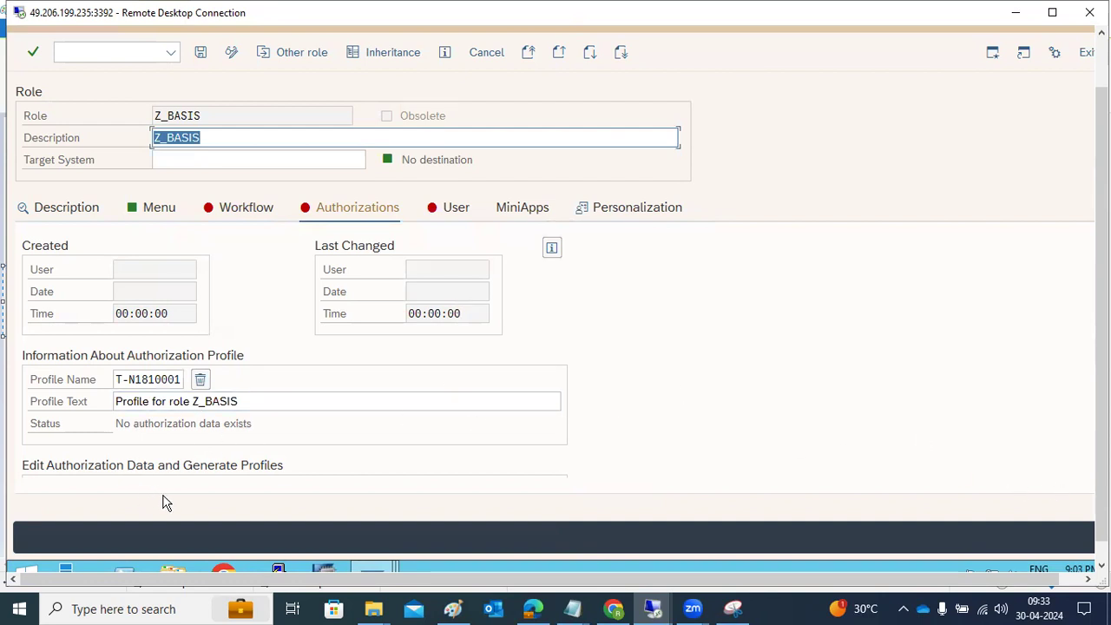
Step: Start changing the role's authorization data, agreeing to save the role and closing the Internet Explorer security warning
left_click(1071, 578)
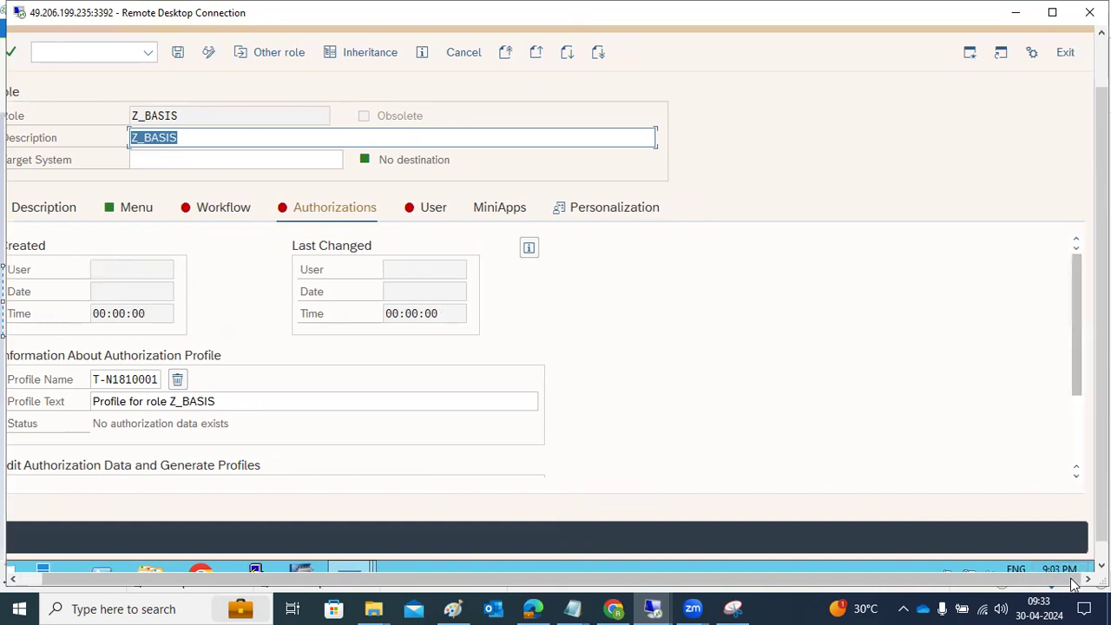
left_click(1074, 440)
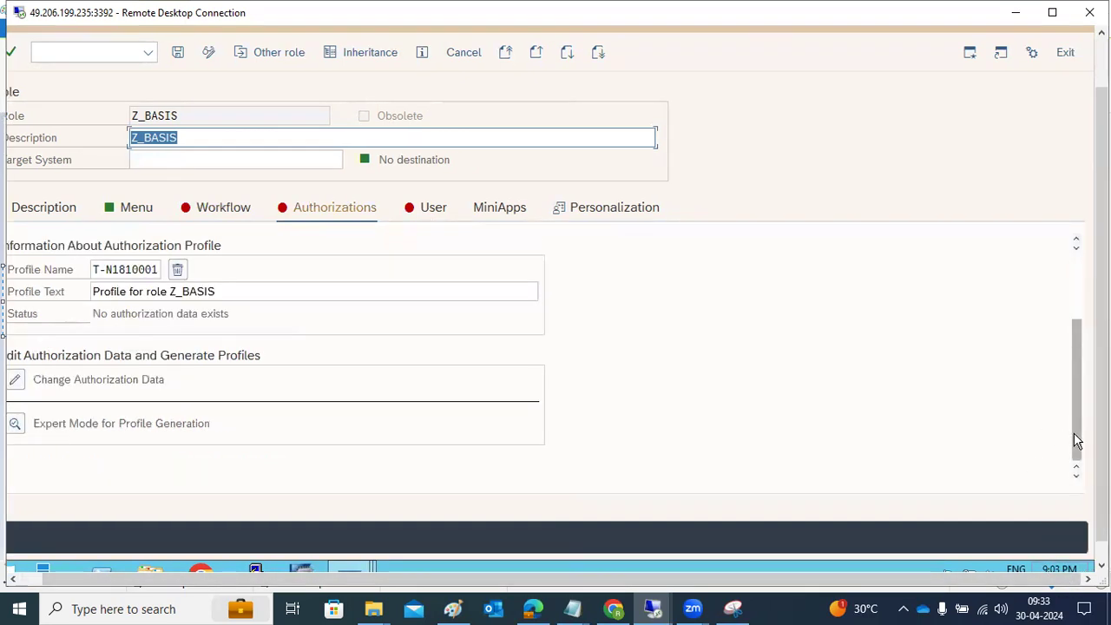
left_click(15, 382)
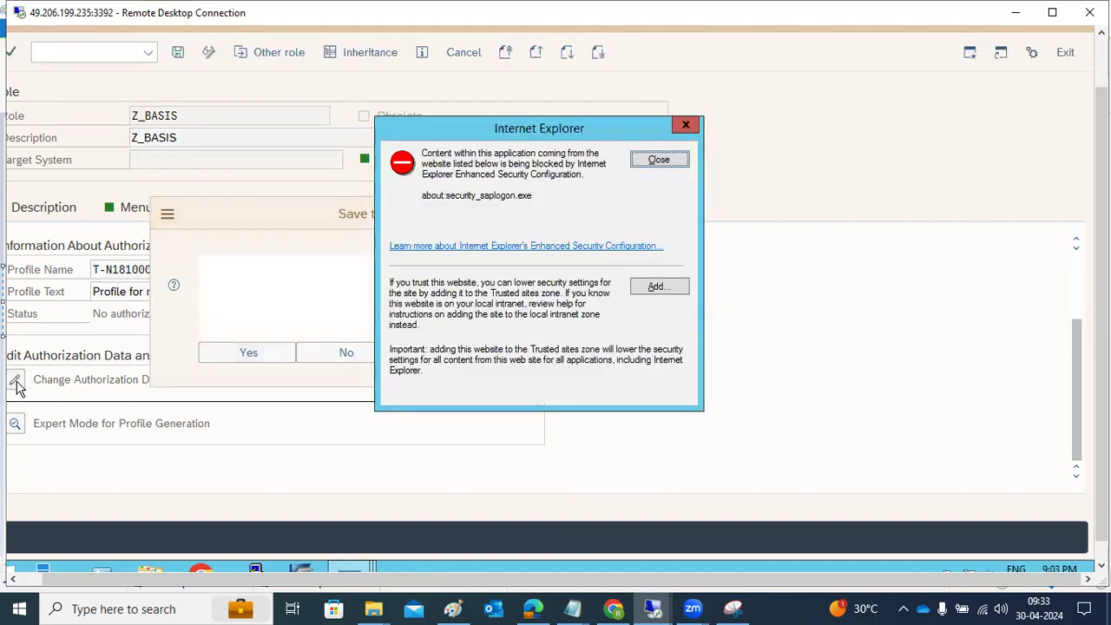
left_click(286, 367)
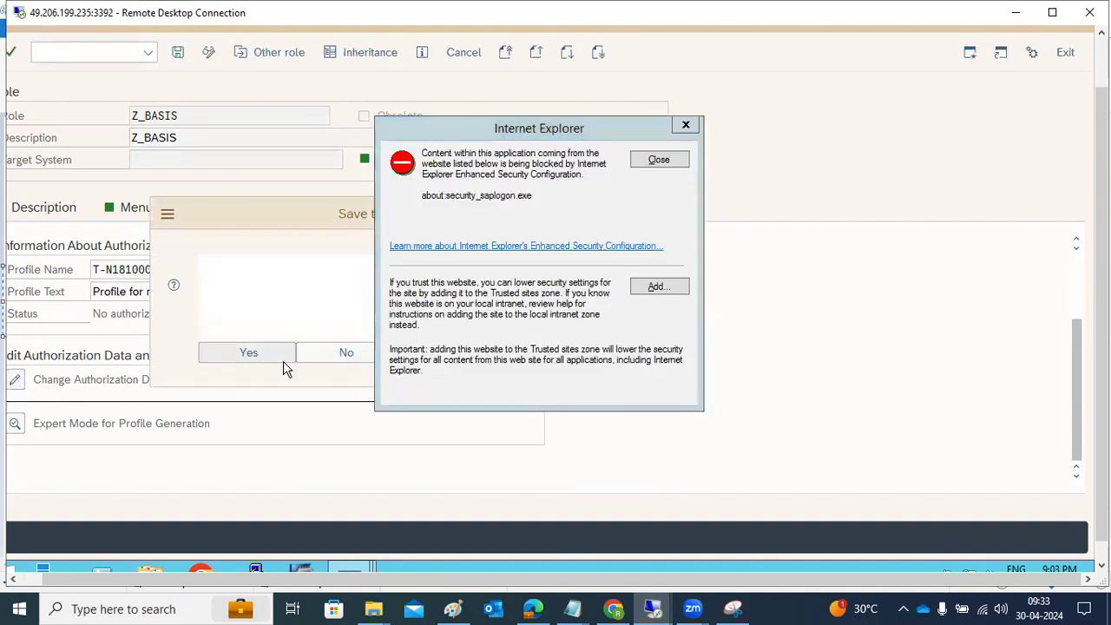
left_click(657, 164)
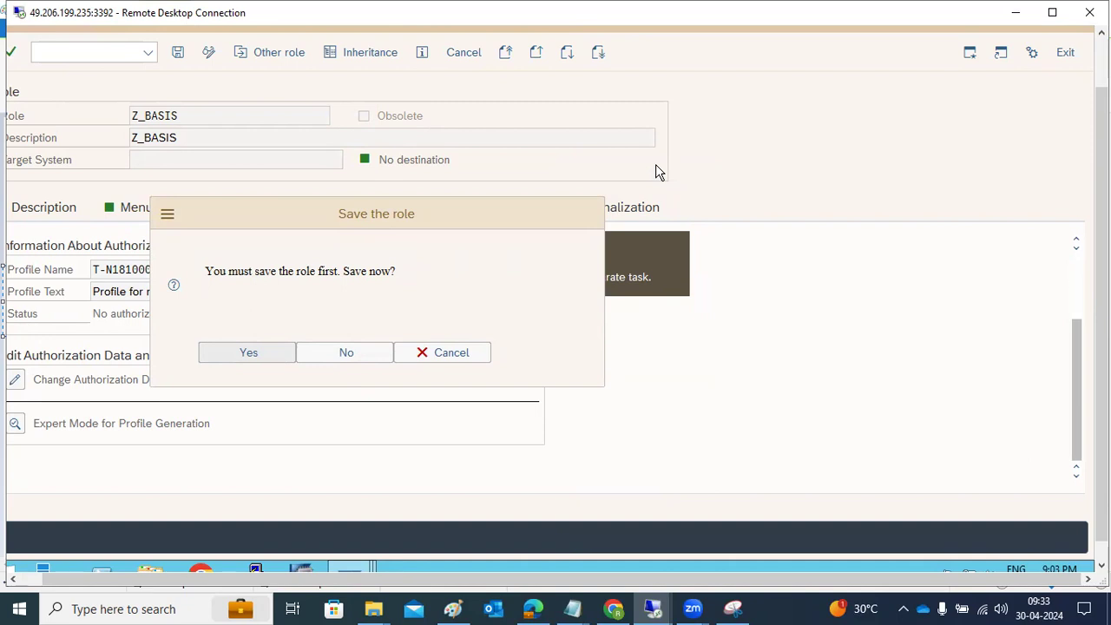
left_click(457, 608)
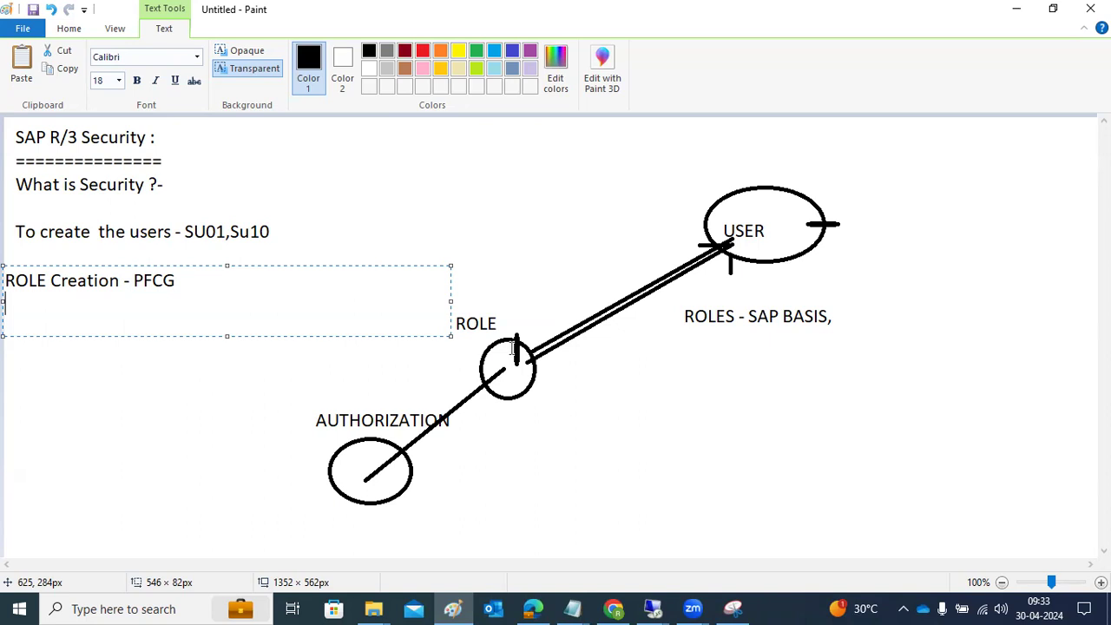
mouse_move(667, 608)
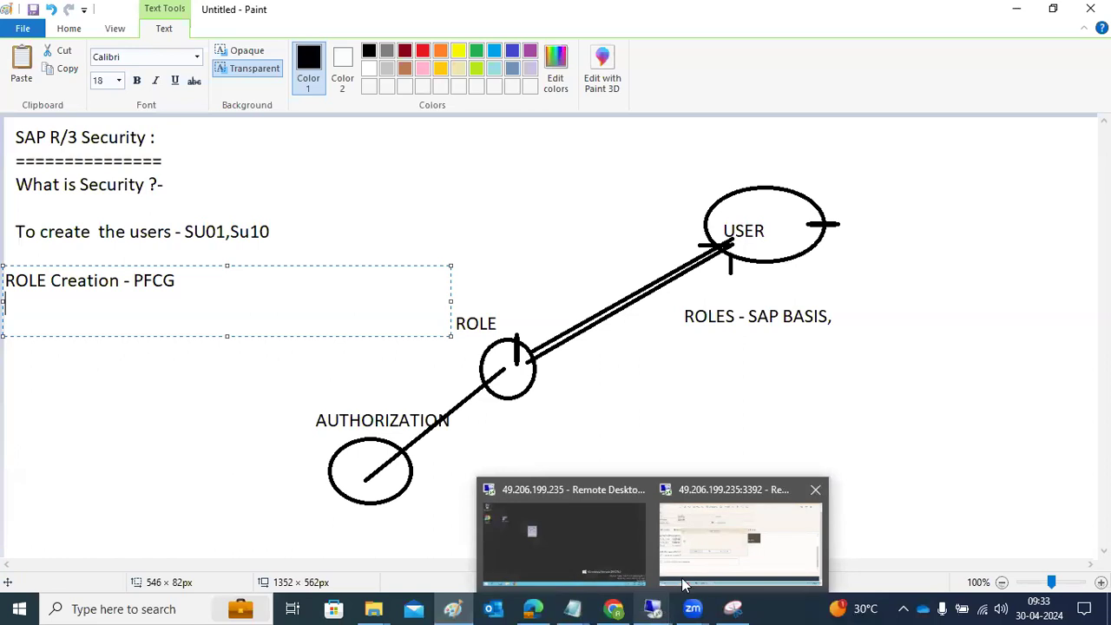
left_click(684, 583)
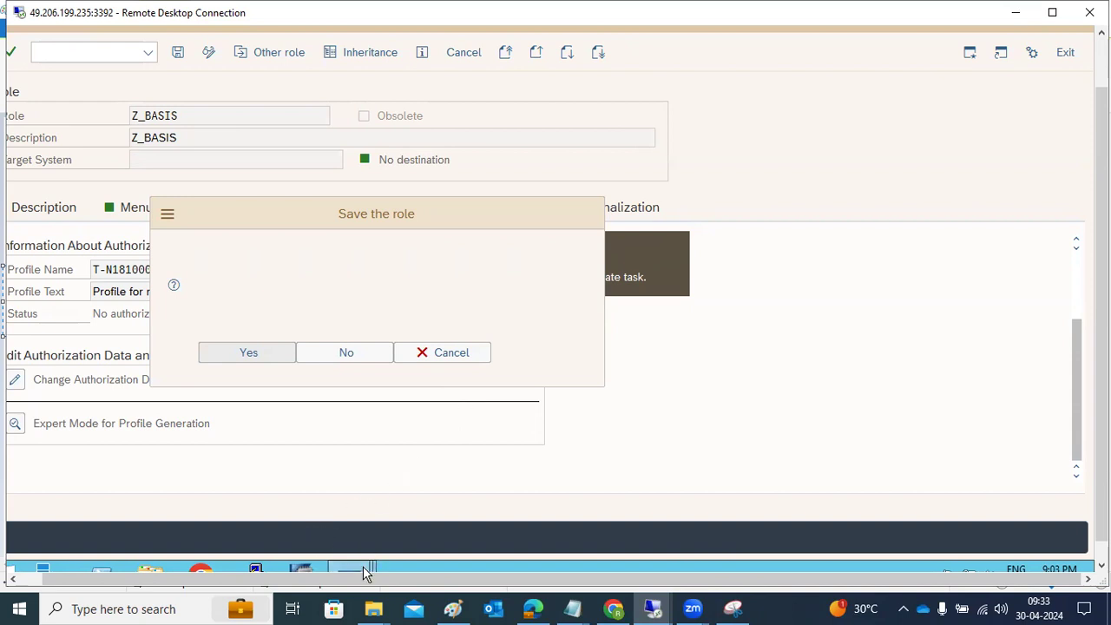
mouse_move(365, 572)
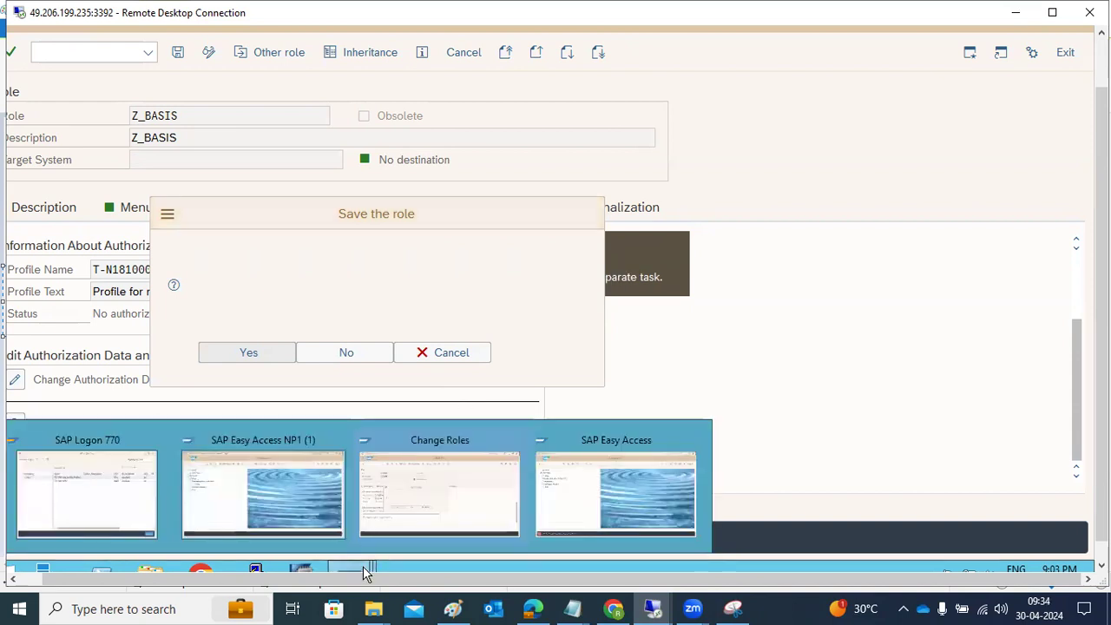
left_click(442, 493)
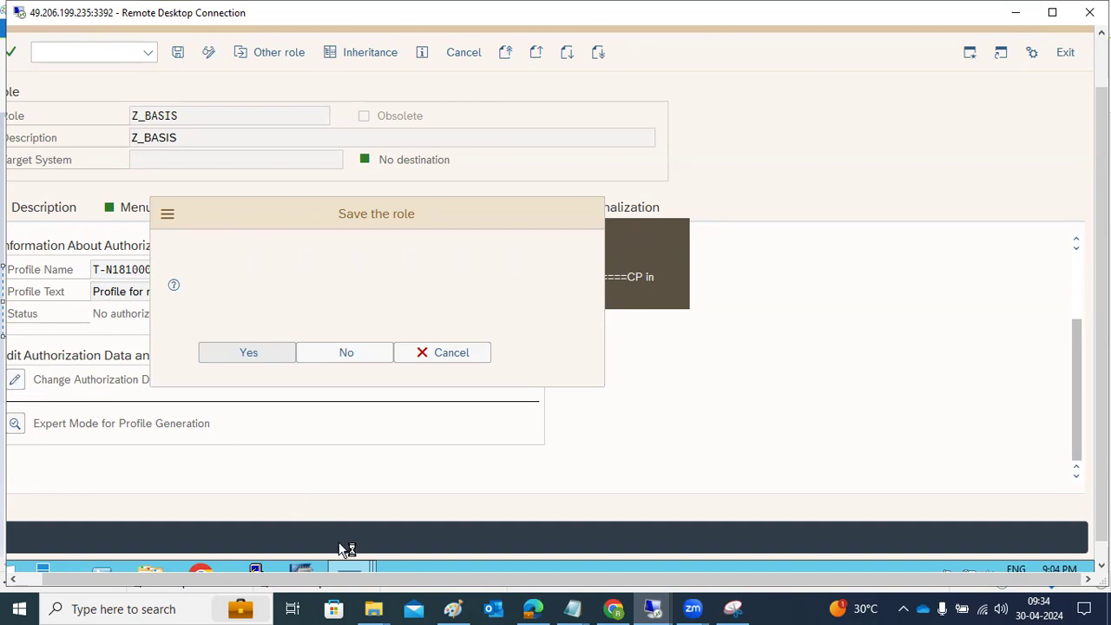
Step: Switch to the SAP Easy Access session for client 000 and start transaction SU22
mouse_move(351, 569)
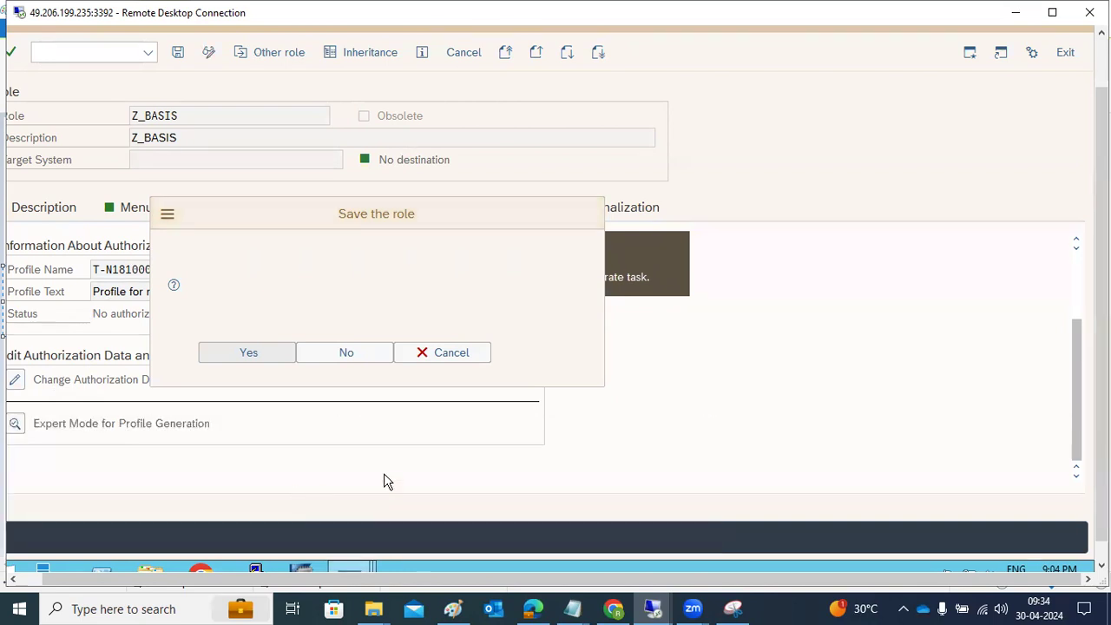
left_click(383, 475)
left_click_drag(1101, 323, 1100, 272)
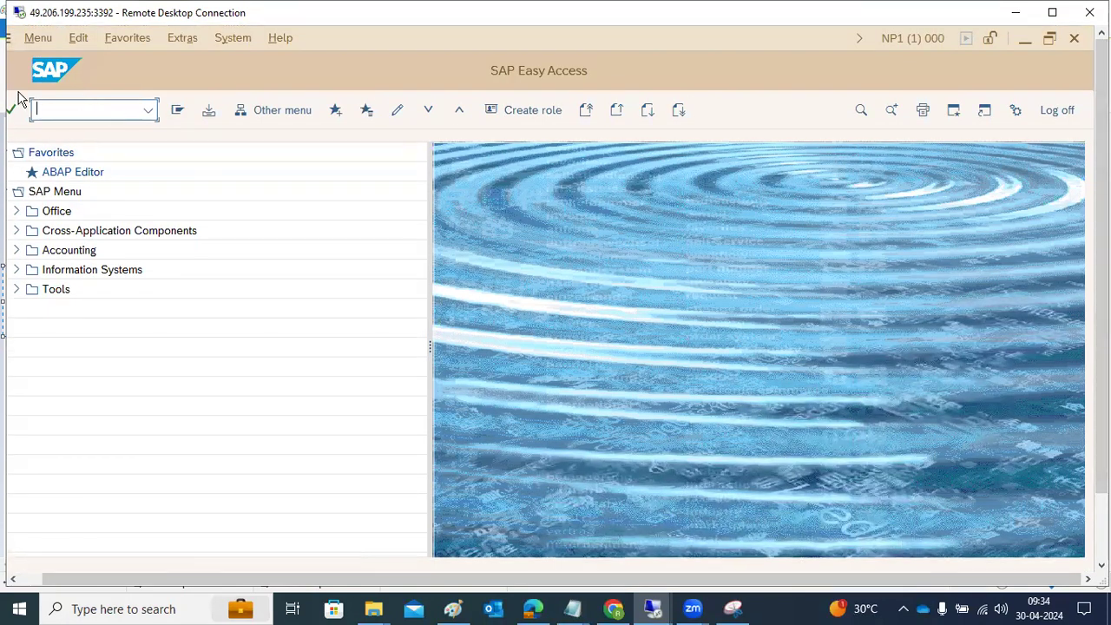
type("su22")
key("Return")
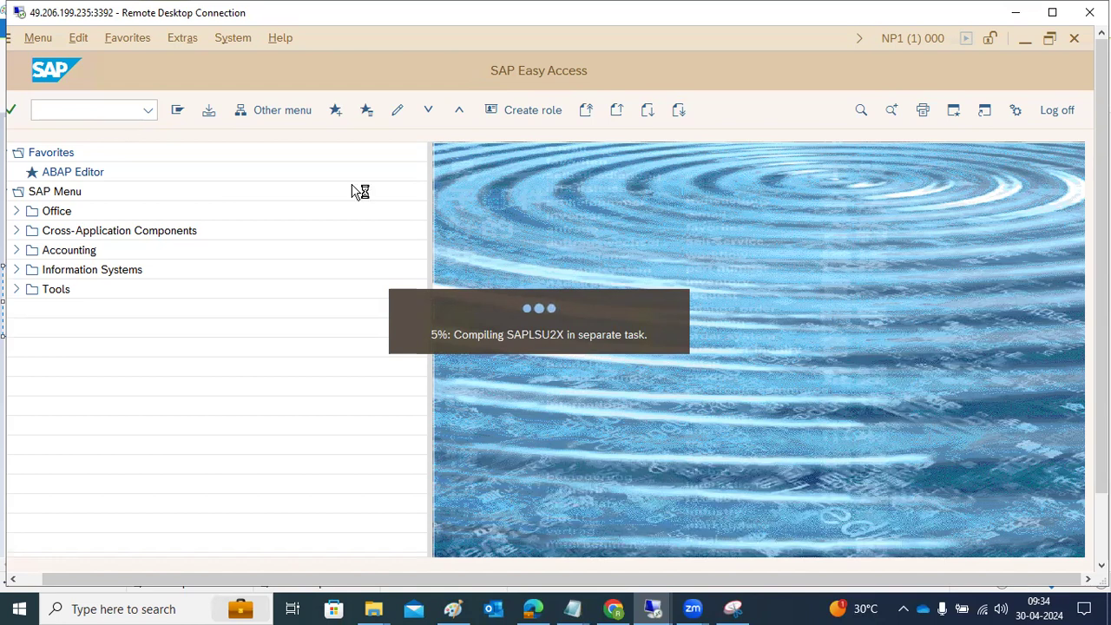
Step: Return to the Change Roles session and check the authorization data of role Z_BASIS
left_click_drag(1100, 440, 1101, 525)
mouse_move(359, 551)
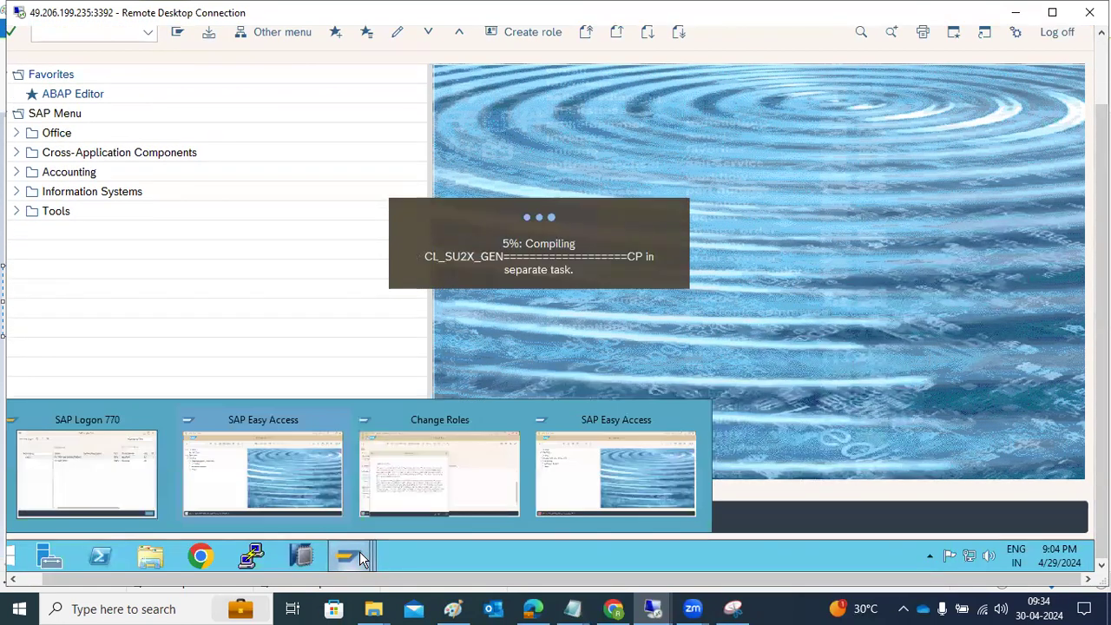
left_click(463, 478)
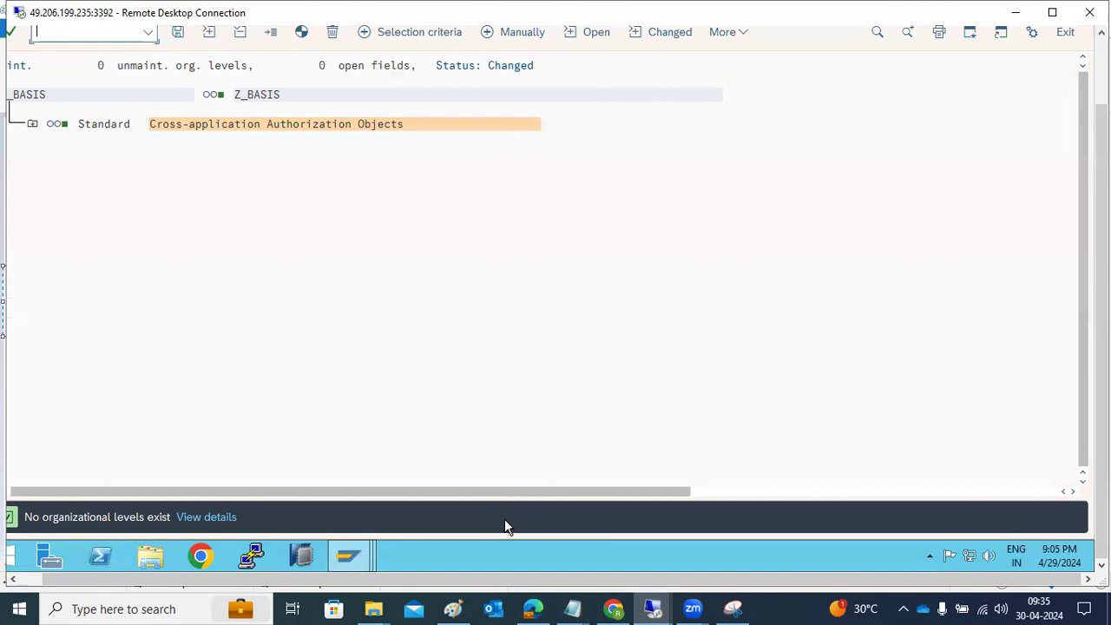
Step: Switch to the Maintain Authorization Default Values session and execute the selection for transaction code ST22
mouse_move(351, 558)
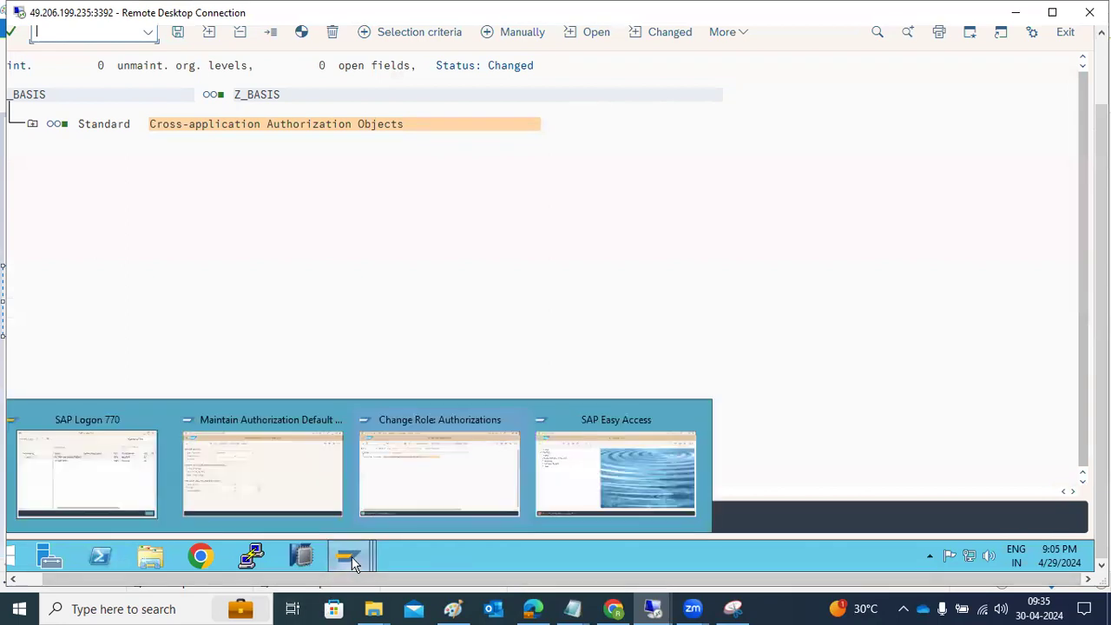
left_click(273, 468)
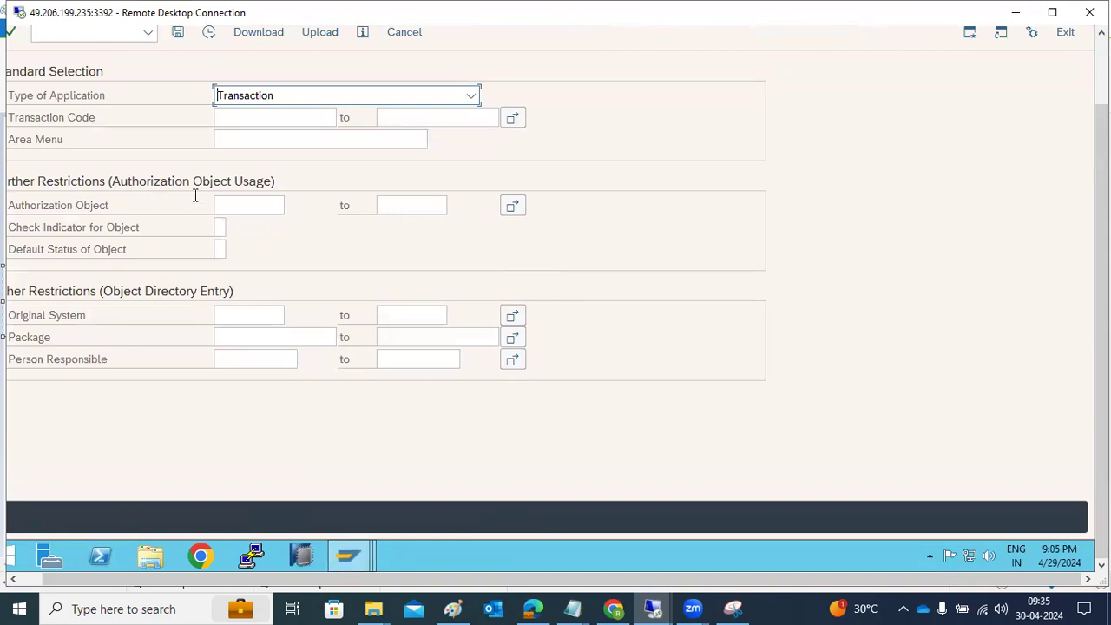
left_click(232, 118)
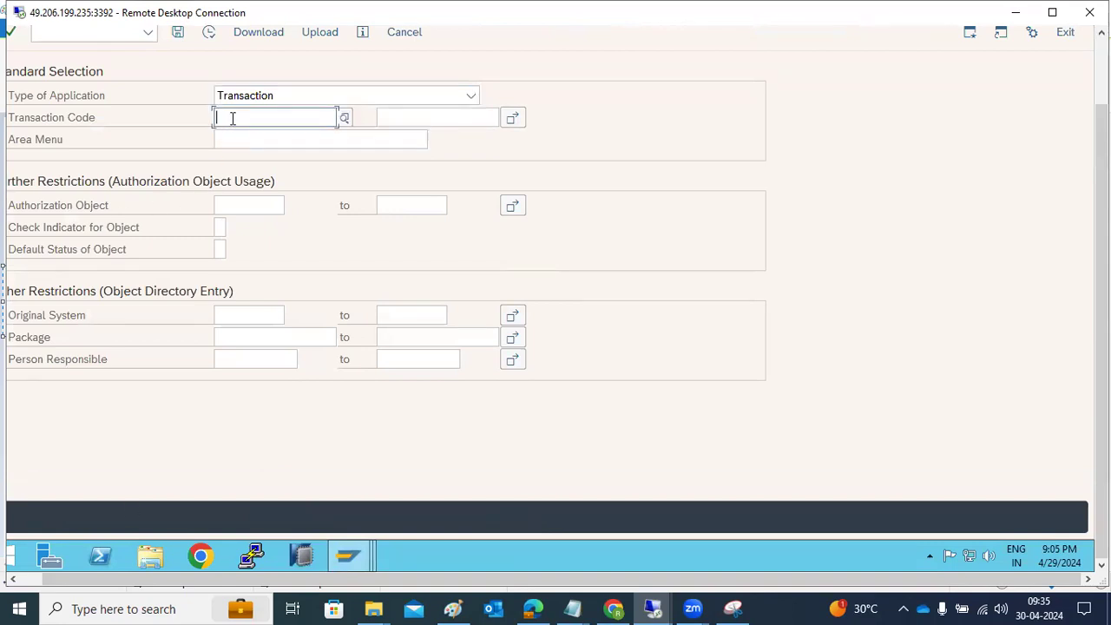
type("STe2")
key("BackSpace")
key("BackSpace")
type("22")
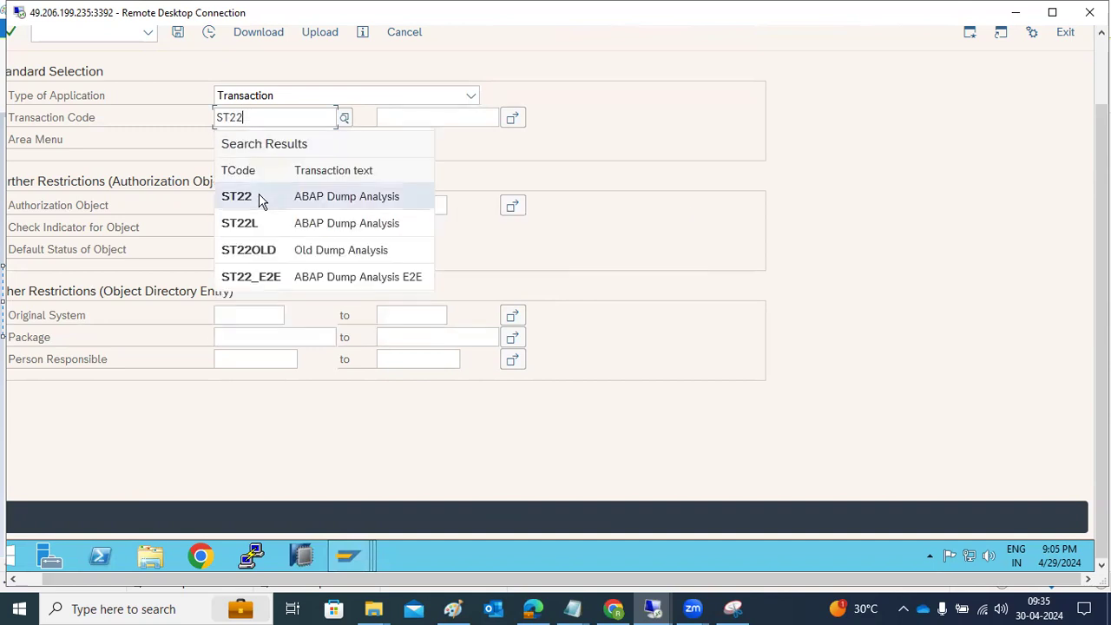
left_click(259, 197)
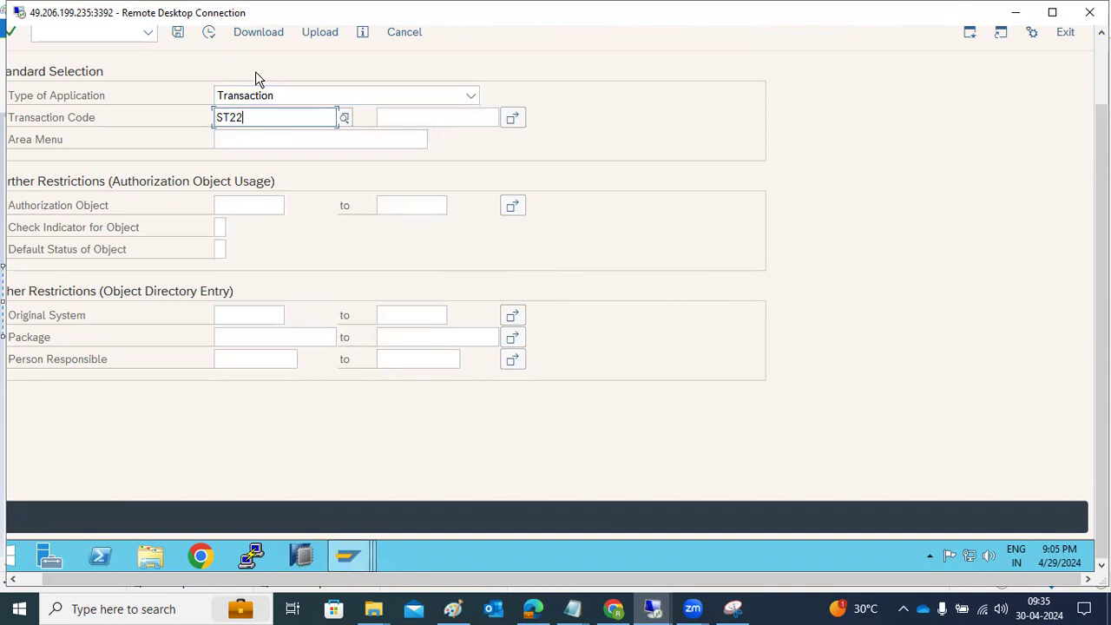
left_click(208, 32)
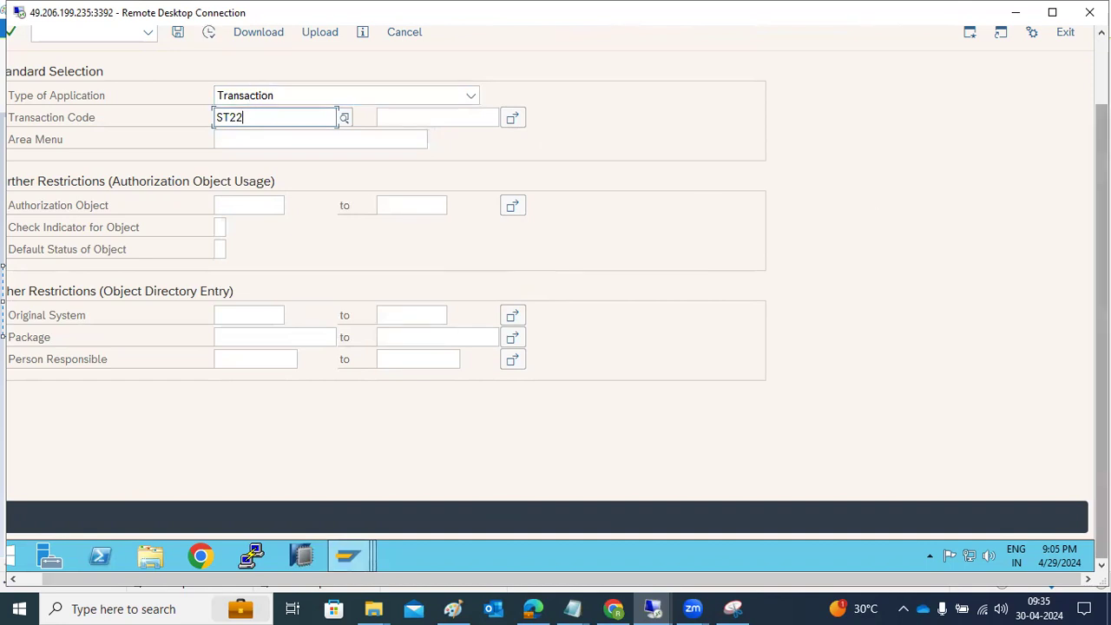
left_click_drag(1101, 208, 1102, 130)
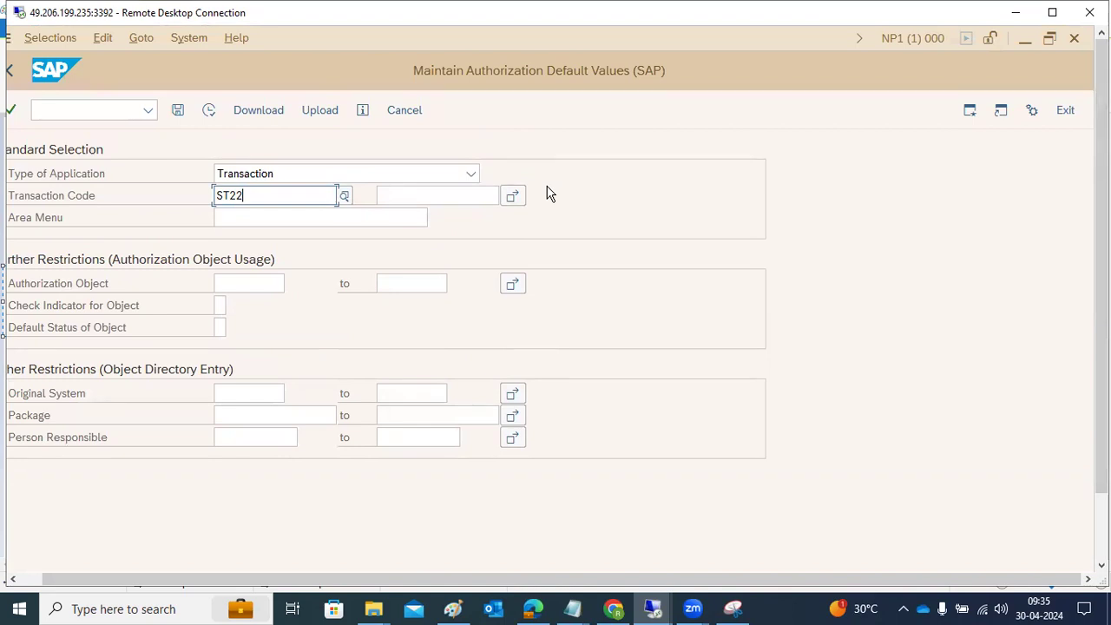
left_click(210, 110)
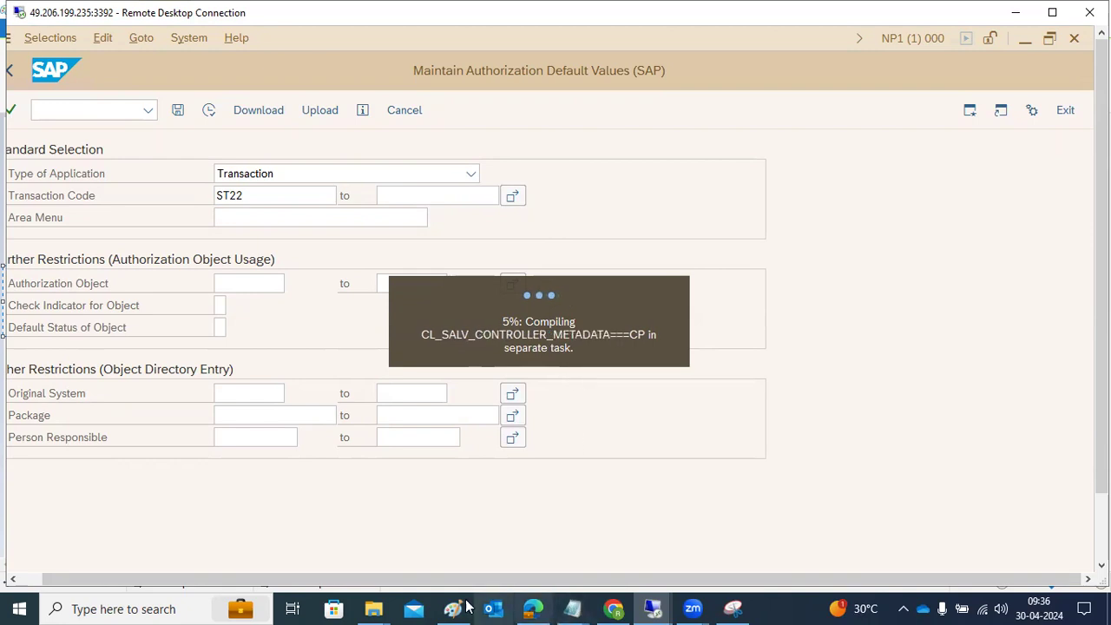
Step: Switch to Paint and add a text note in the empty area below the ROLES text, listing R/3, GRC, HR and BPC on separate lines
mouse_move(460, 606)
left_click(453, 573)
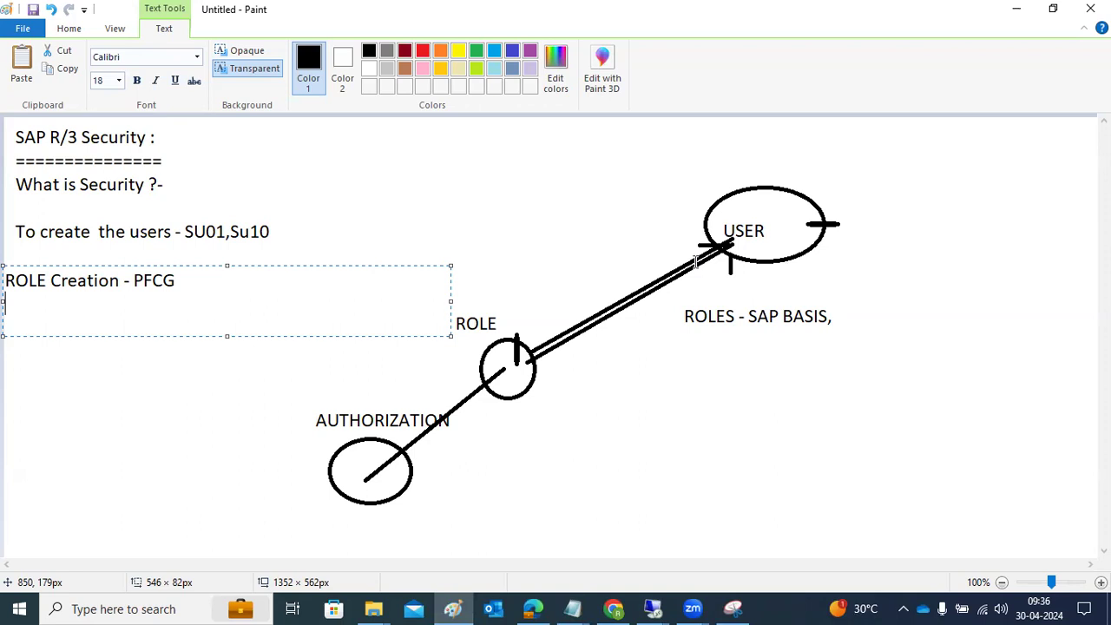
left_click(617, 402)
left_click_drag(617, 402, 924, 543)
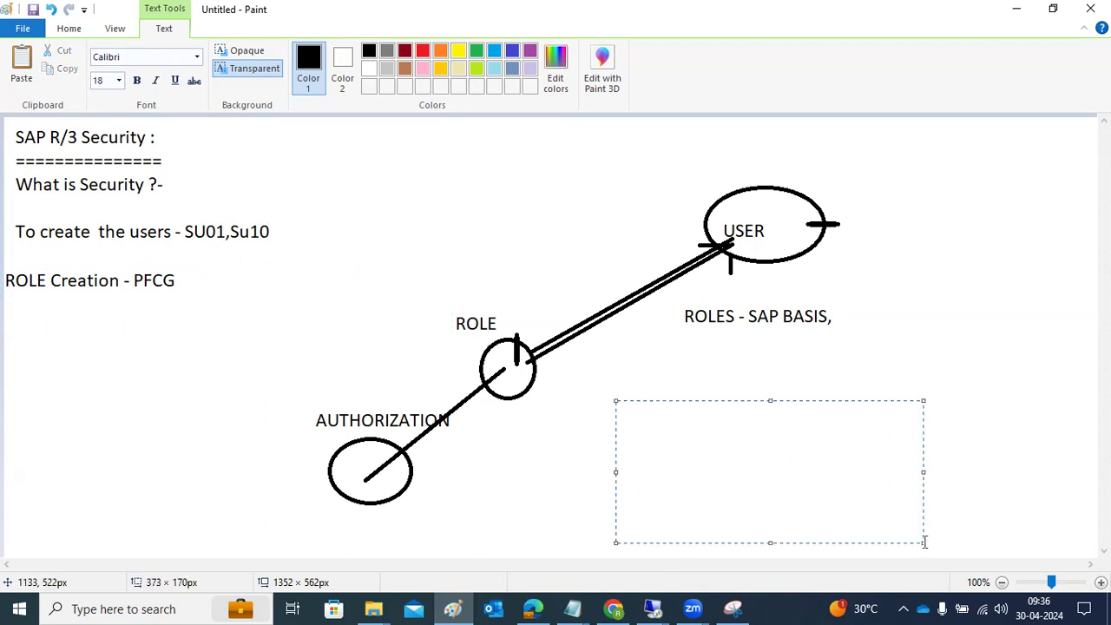
type("R/3")
key("Return")
type("GRC")
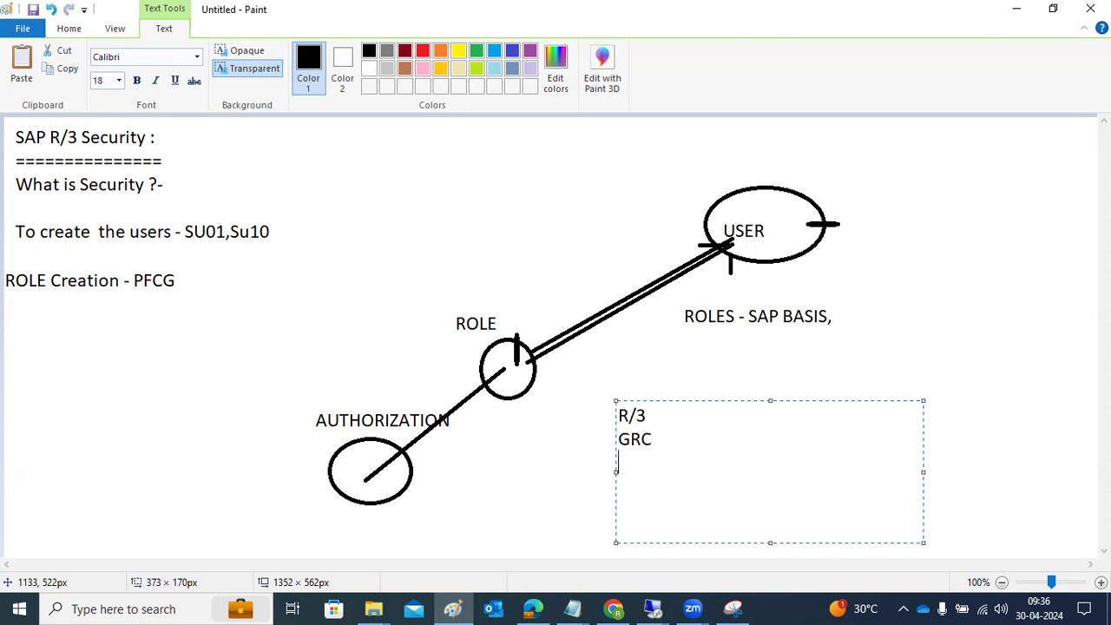
key("Return")
type("HR ")
type("BPC")
key("Return")
Step: Delete the GRC, HR and BPC lines from the note and switch back to the remote desktop session running SAP
left_click_drag(669, 486, 603, 426)
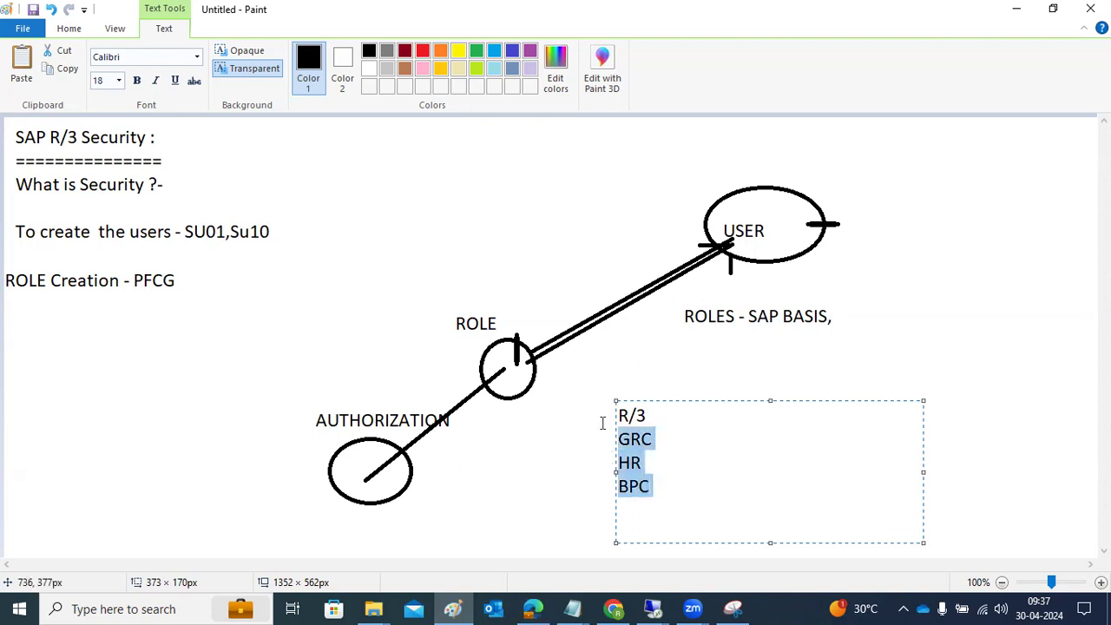
key("Delete")
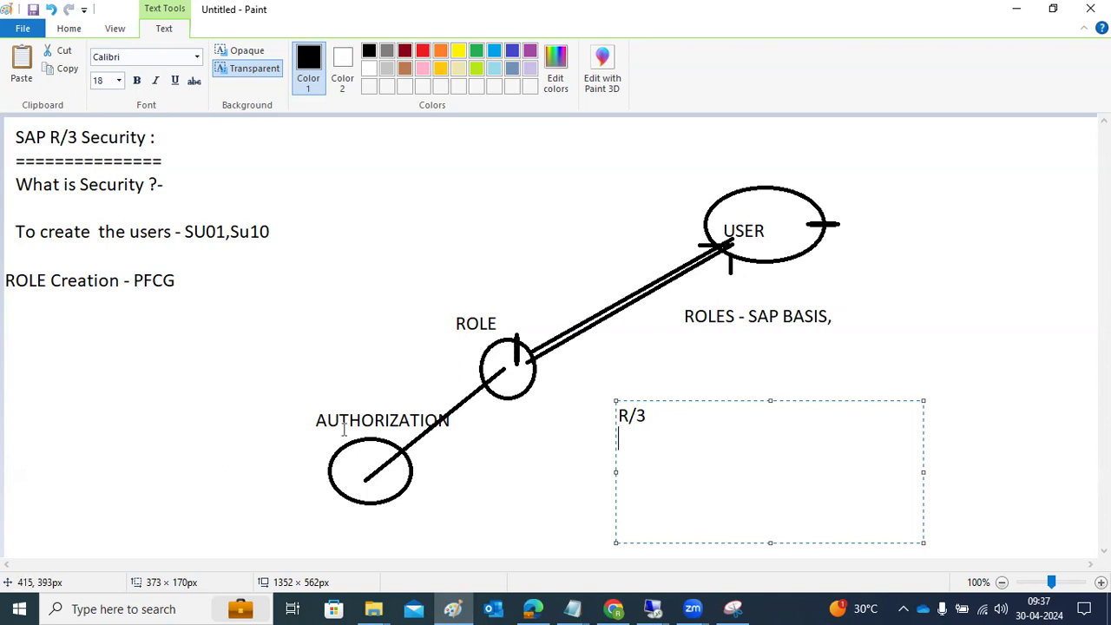
left_click(653, 609)
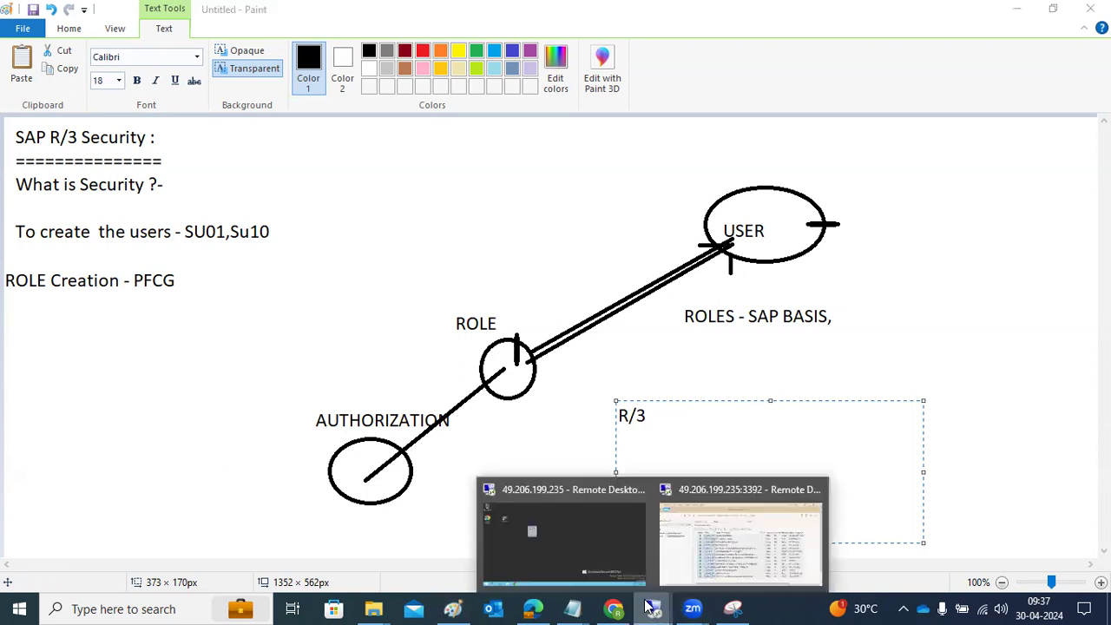
left_click(710, 543)
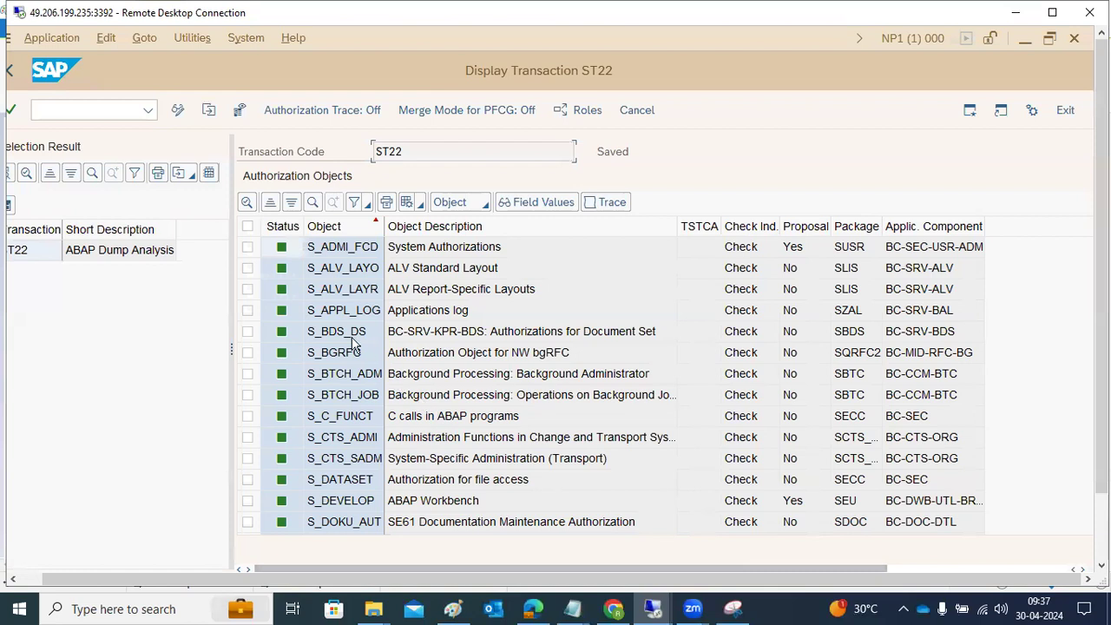
Step: Copy the object name S_ADMI_FCD from the ST22 authorization objects through the Find dialog, closing it without searching
left_click(345, 253)
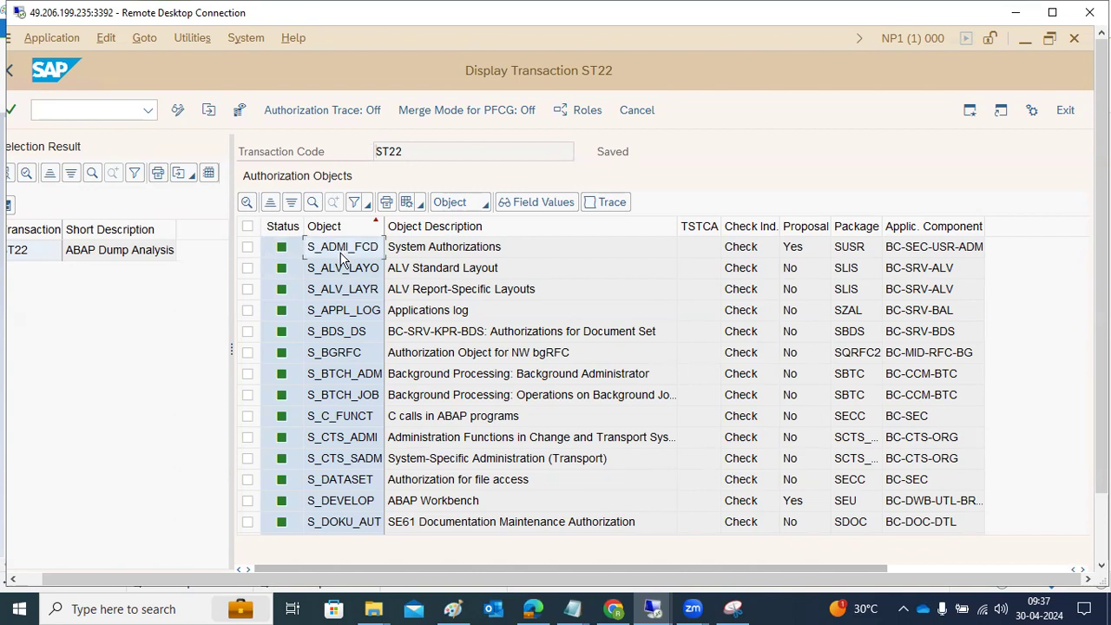
right_click(341, 258)
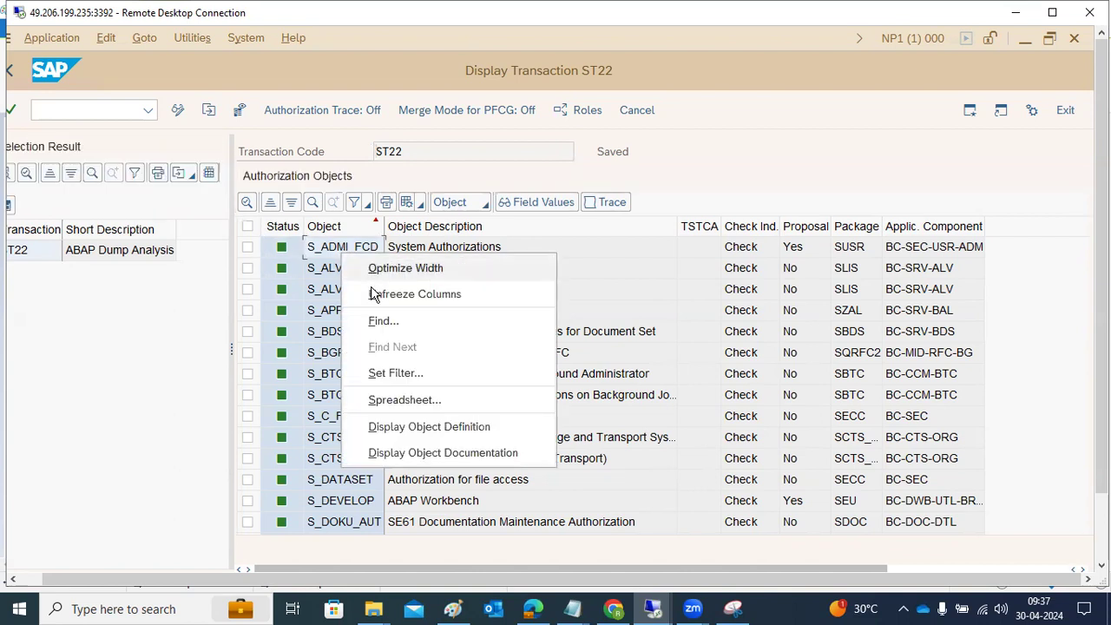
left_click(382, 322)
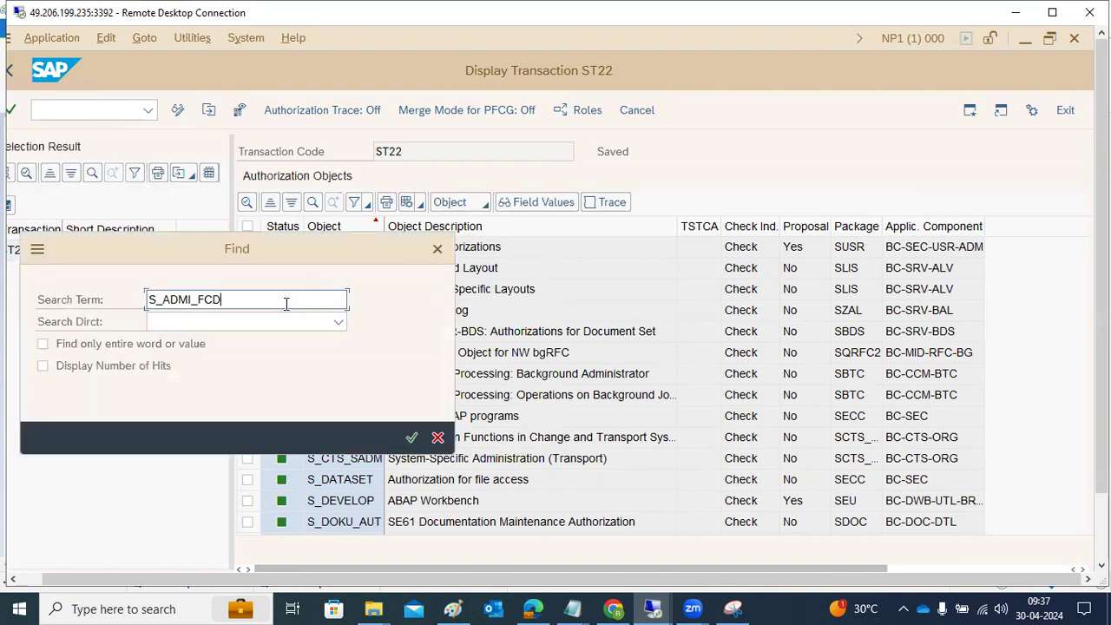
left_click(438, 437)
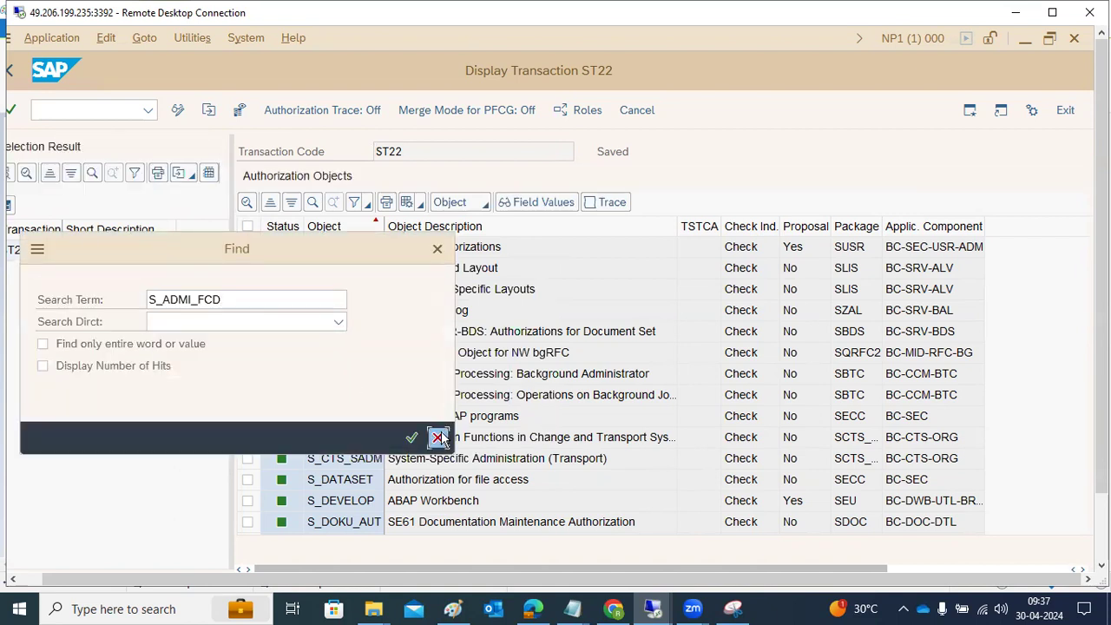
Step: Switch to the Change Role: Authorizations session and manually add authorization object S_ADMI_FCD to role Z_BASIS
left_click_drag(1101, 447, 1102, 521)
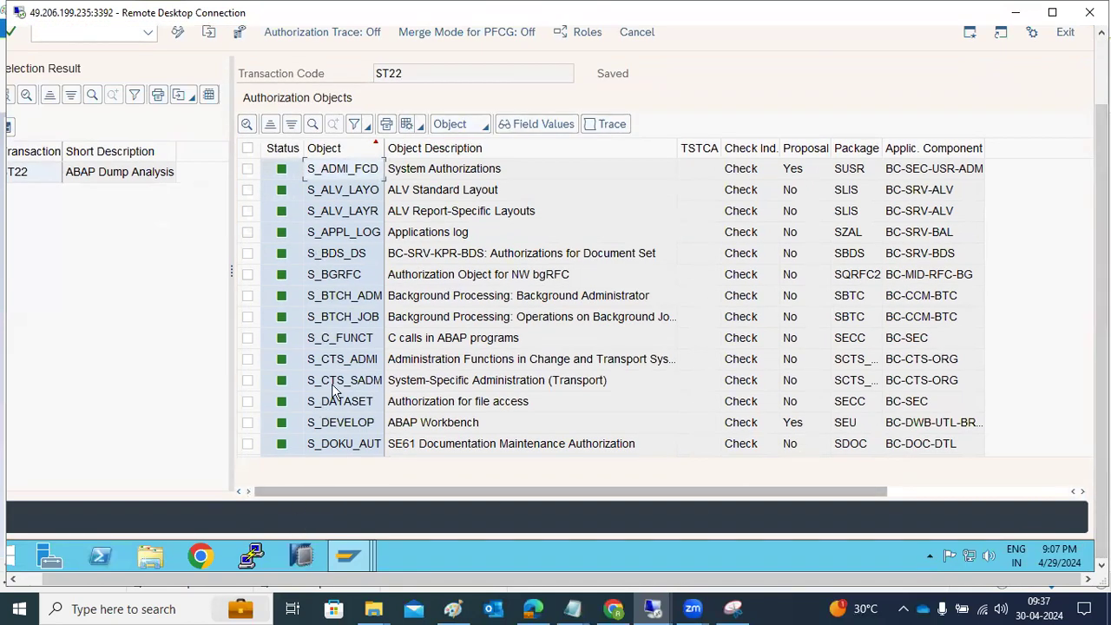
mouse_move(347, 555)
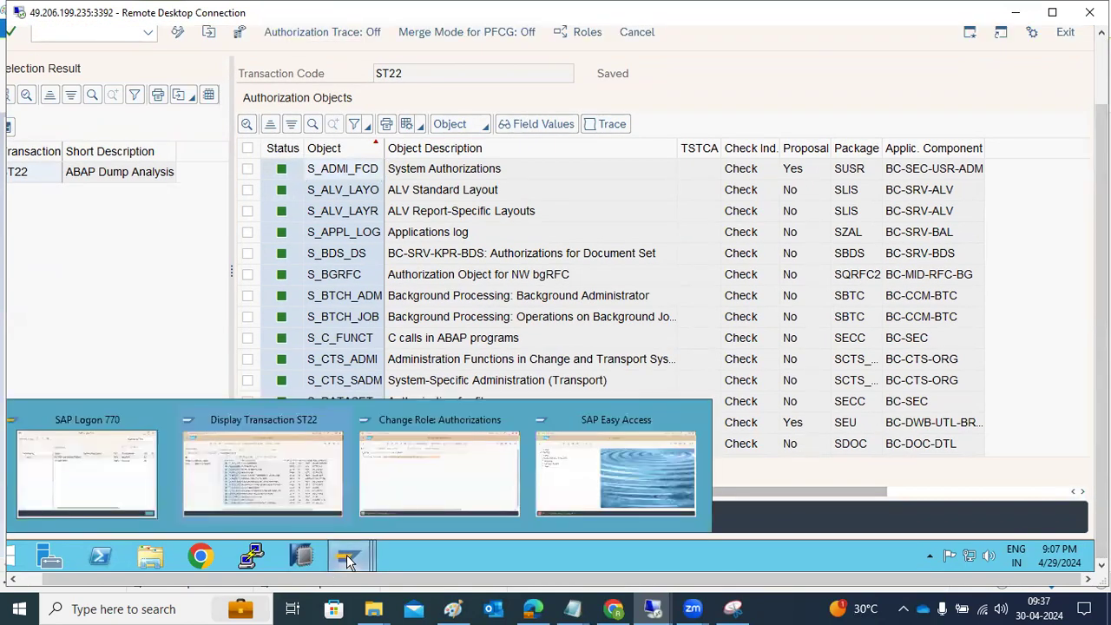
left_click(400, 493)
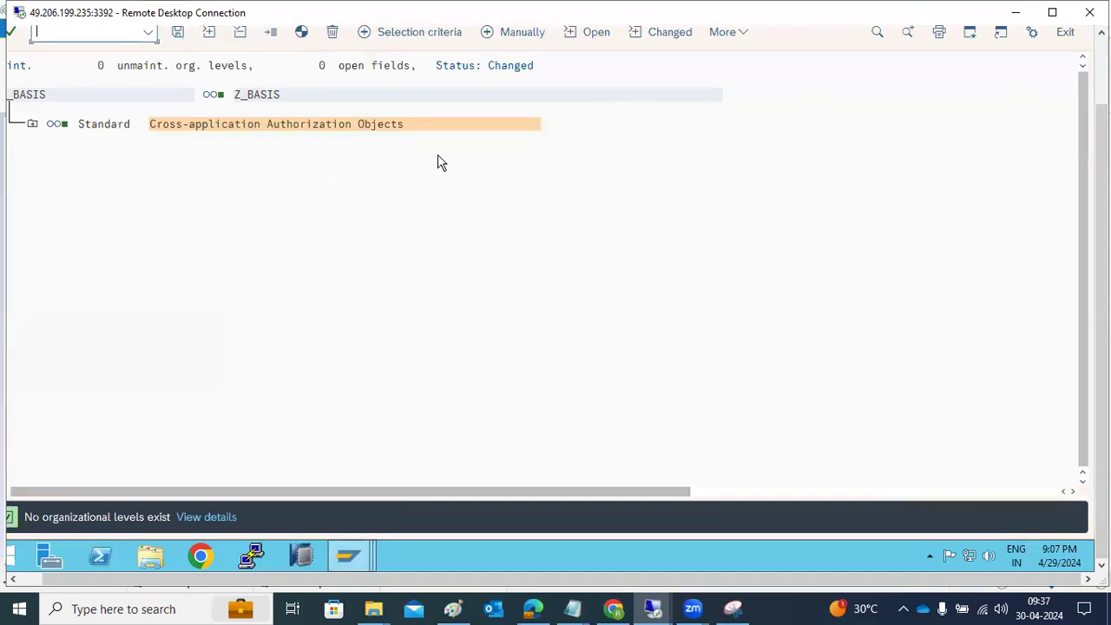
left_click(517, 110)
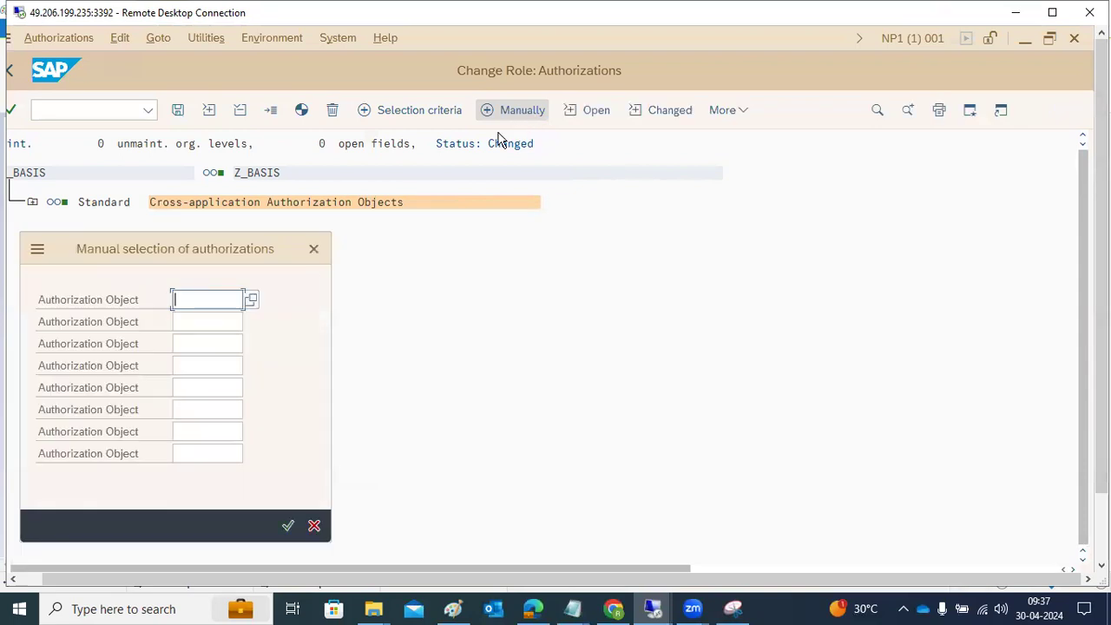
type("S_ADMI_FCD")
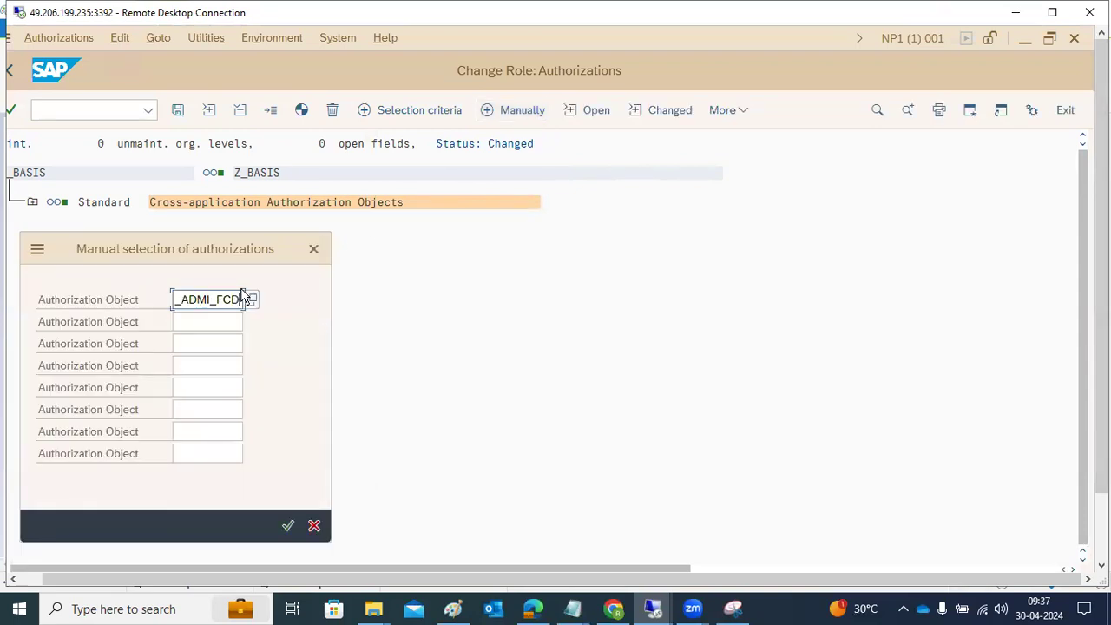
key("Return")
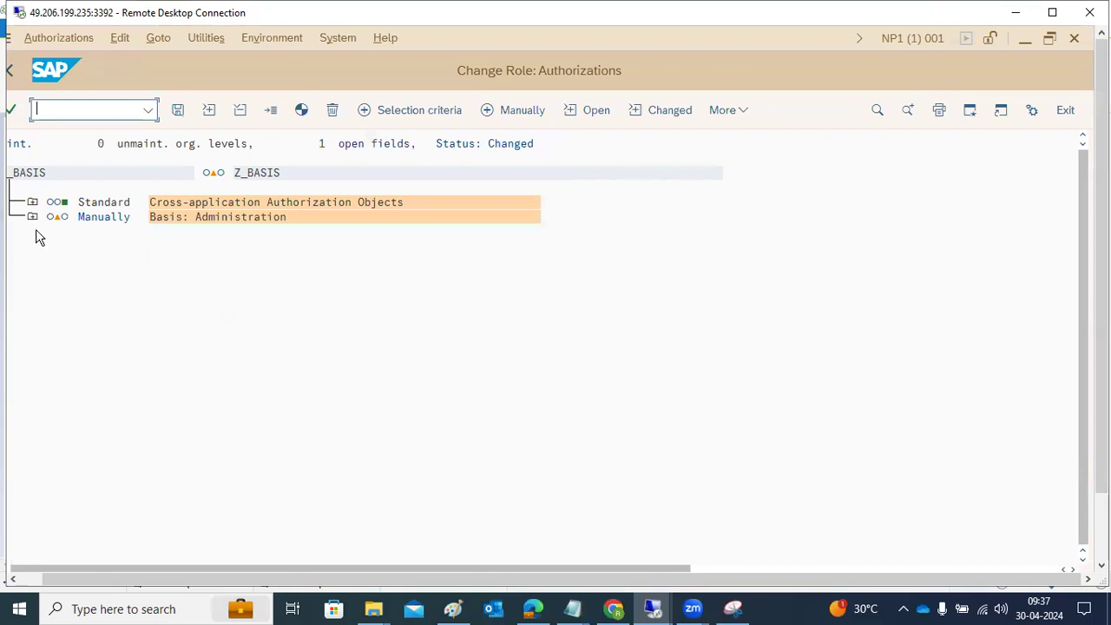
Step: Expand Cross-application Authorization Objects and Basis: Administration down to their field values
left_click(31, 202)
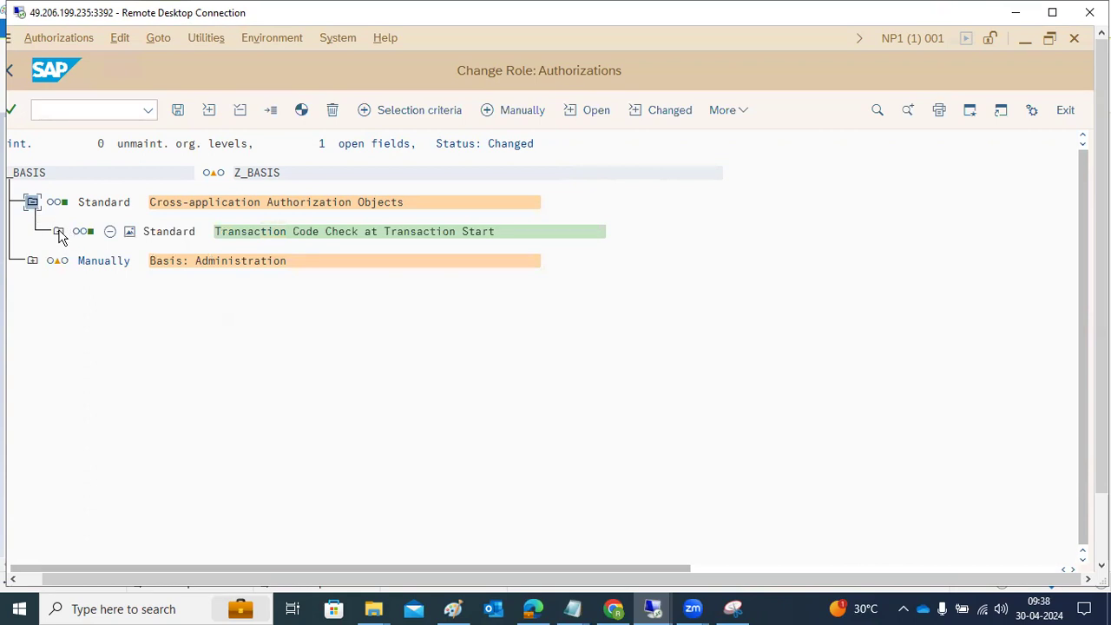
left_click(58, 233)
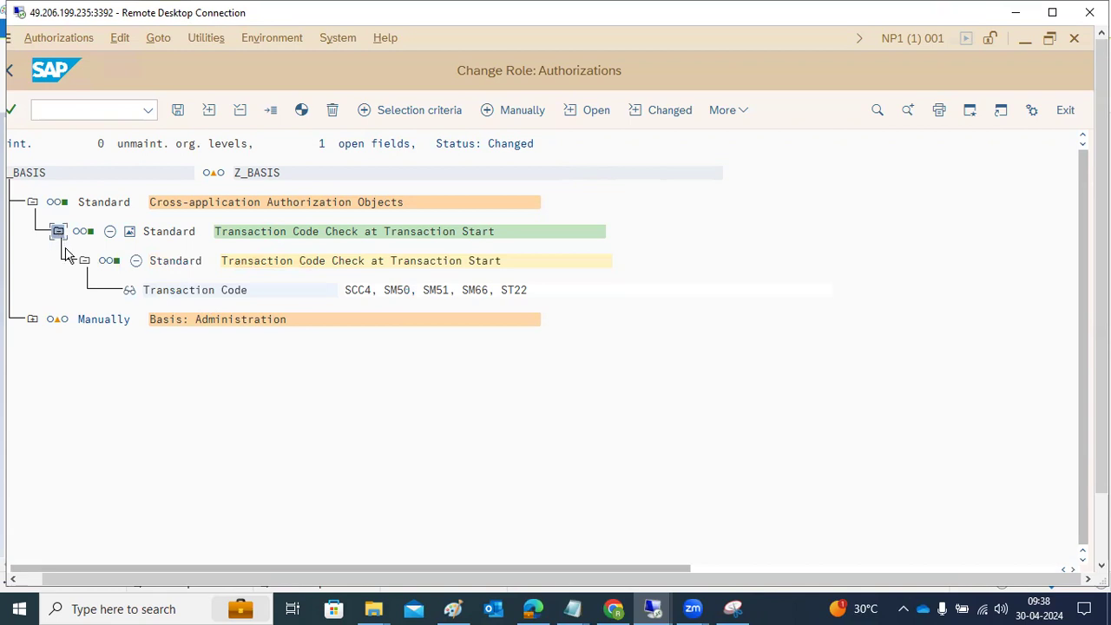
left_click(33, 320)
left_click(59, 349)
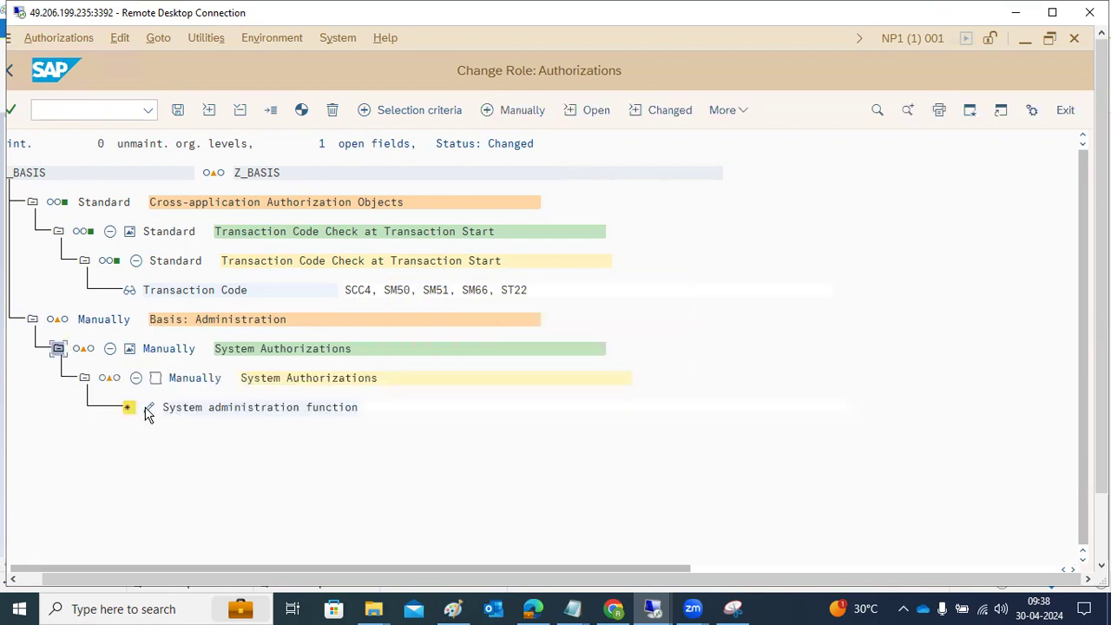
Step: Review the activities of the System administration function field, assign it full authorization and save the values
left_click(148, 409)
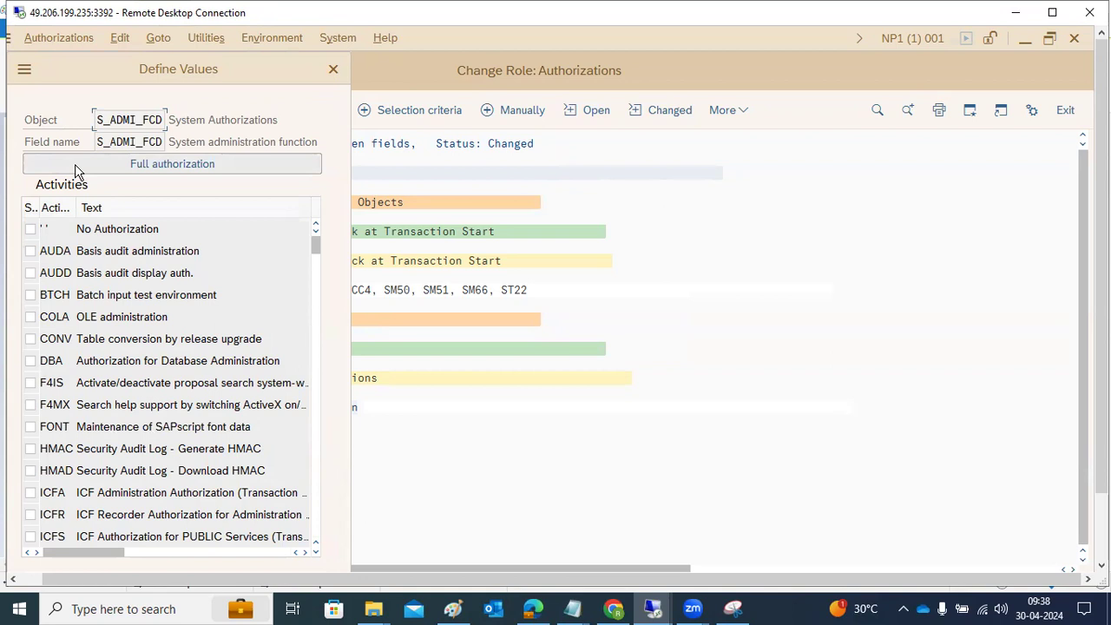
left_click_drag(115, 251, 163, 275)
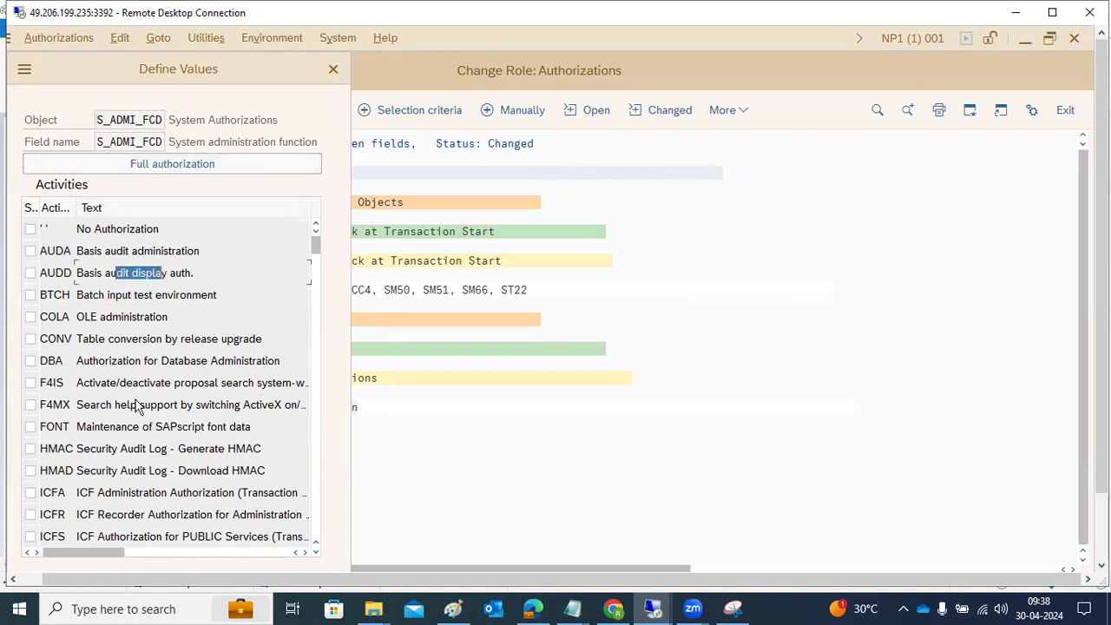
scroll(136, 406, "down", 10)
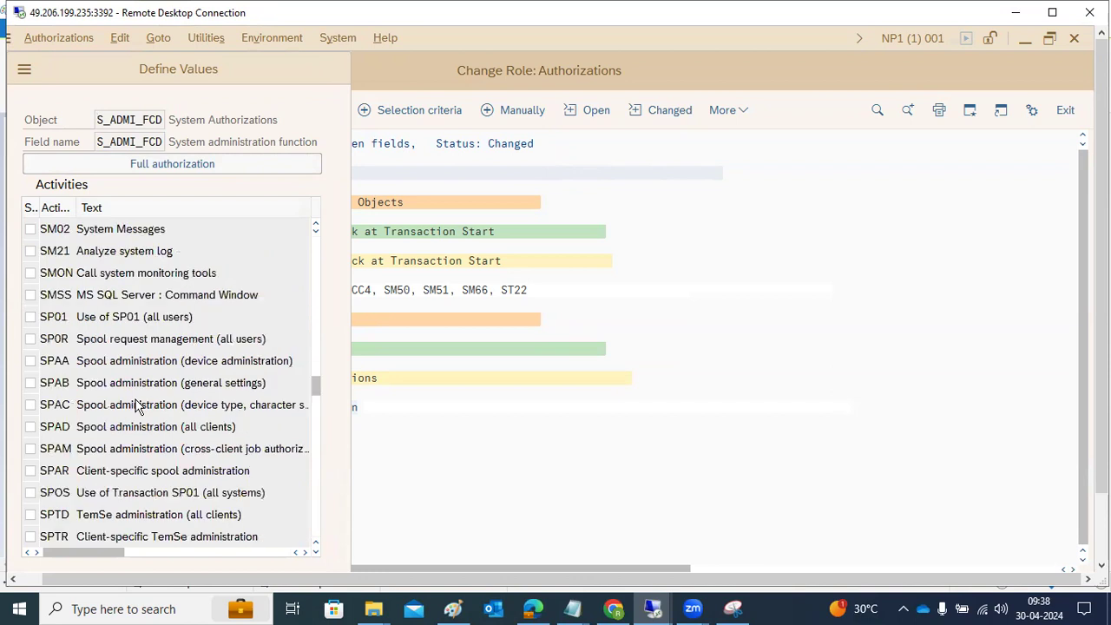
scroll(136, 406, "down", 6)
scroll(136, 407, "down", 5)
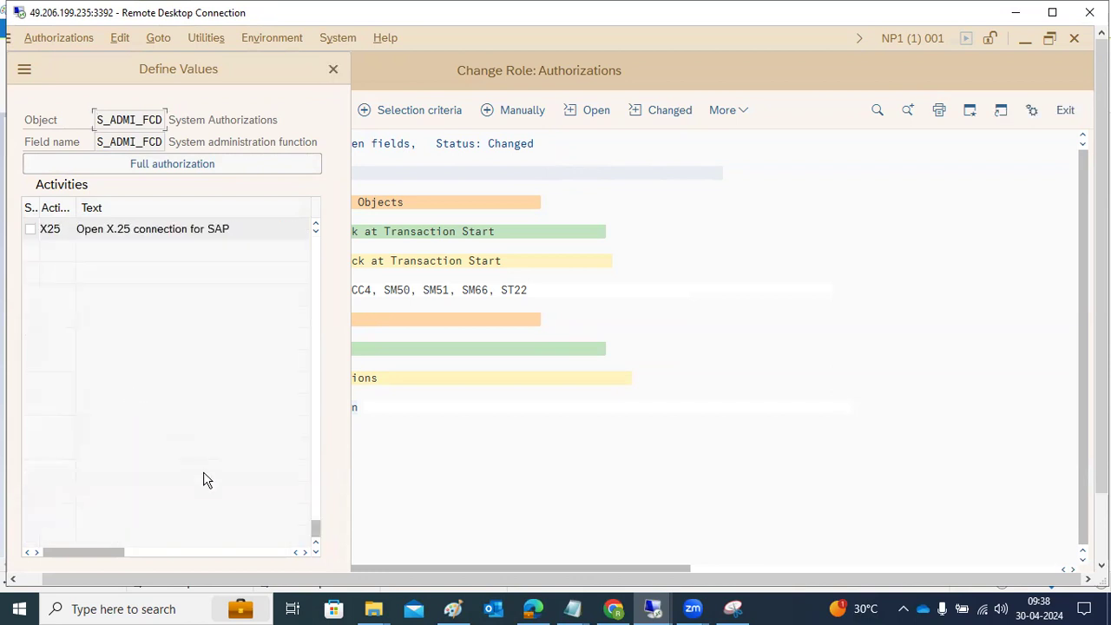
left_click(129, 167)
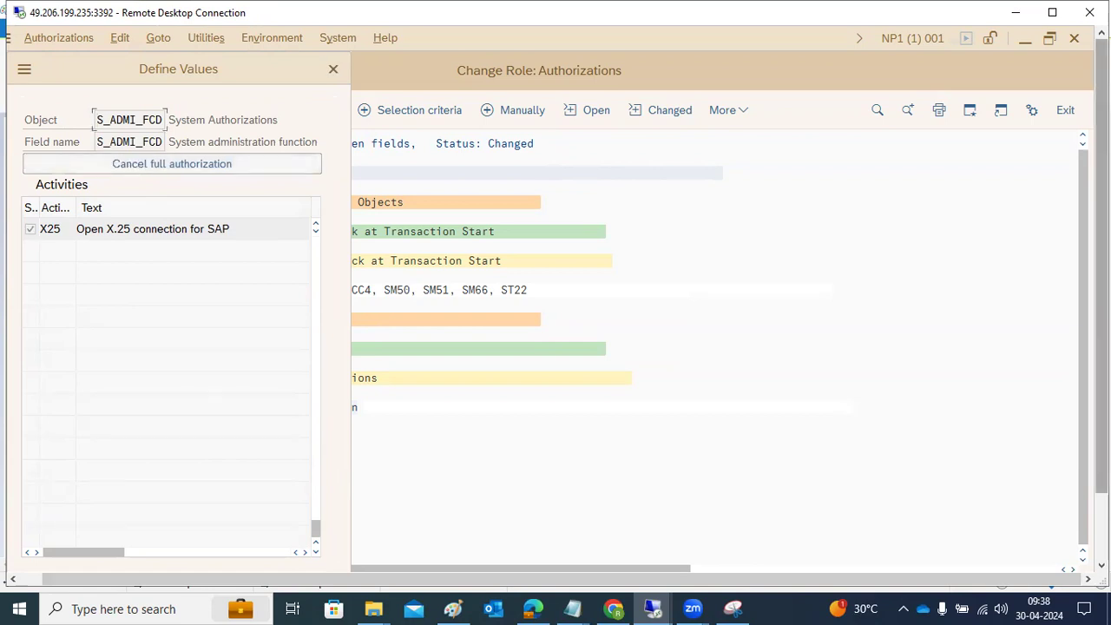
left_click_drag(1101, 269, 1102, 337)
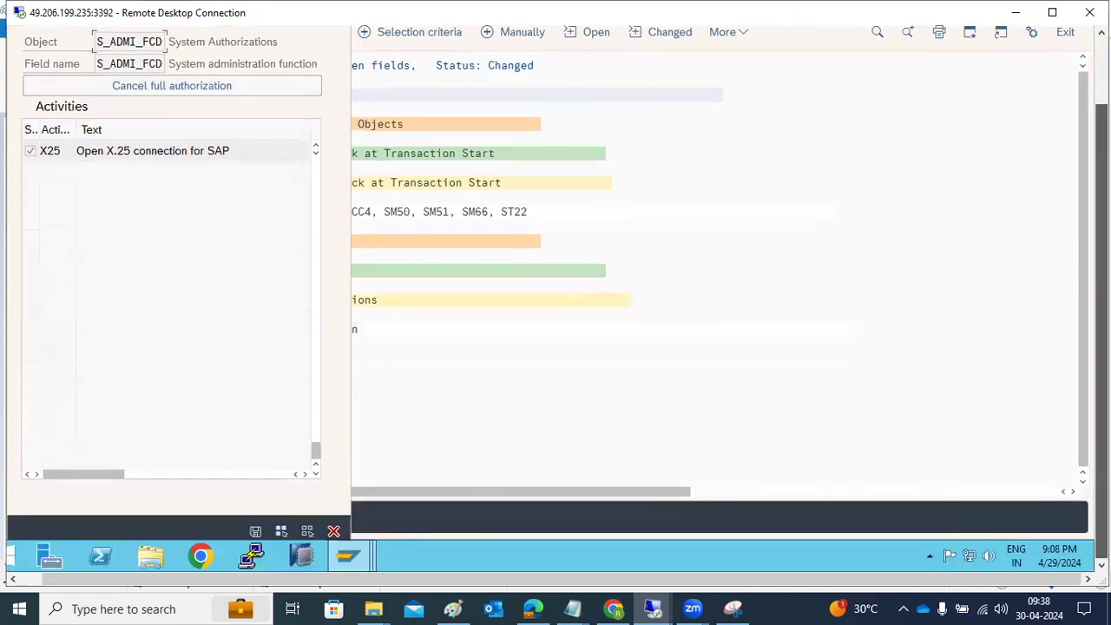
left_click(257, 532)
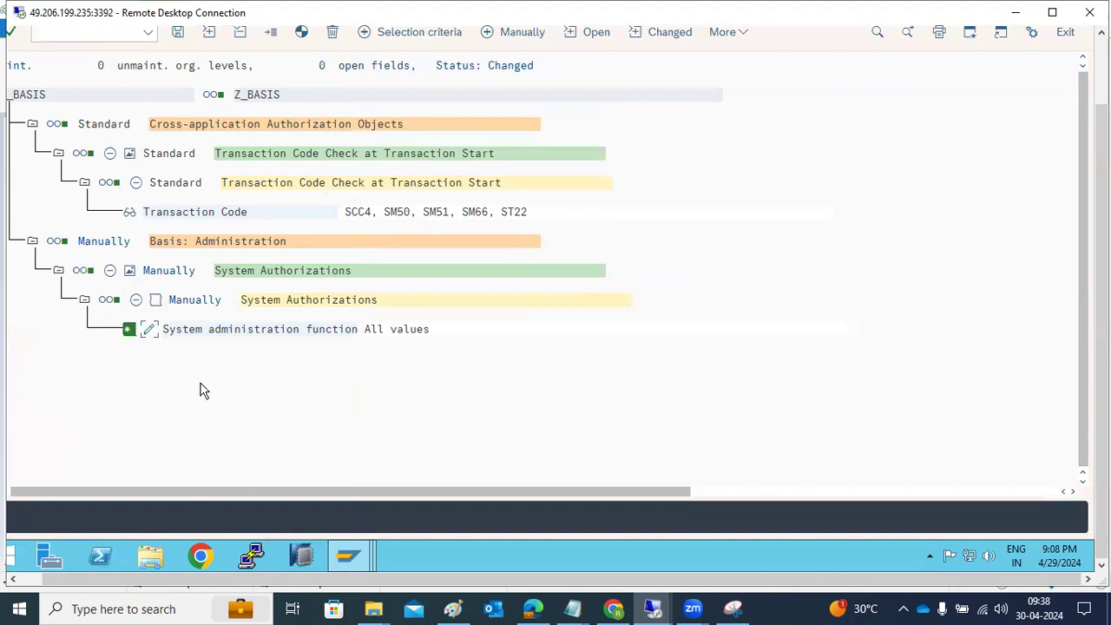
Step: Generate the Z_BASIS profile and save the authorization data, generating the profile again when leaving authorization maintenance
key("shift+F5")
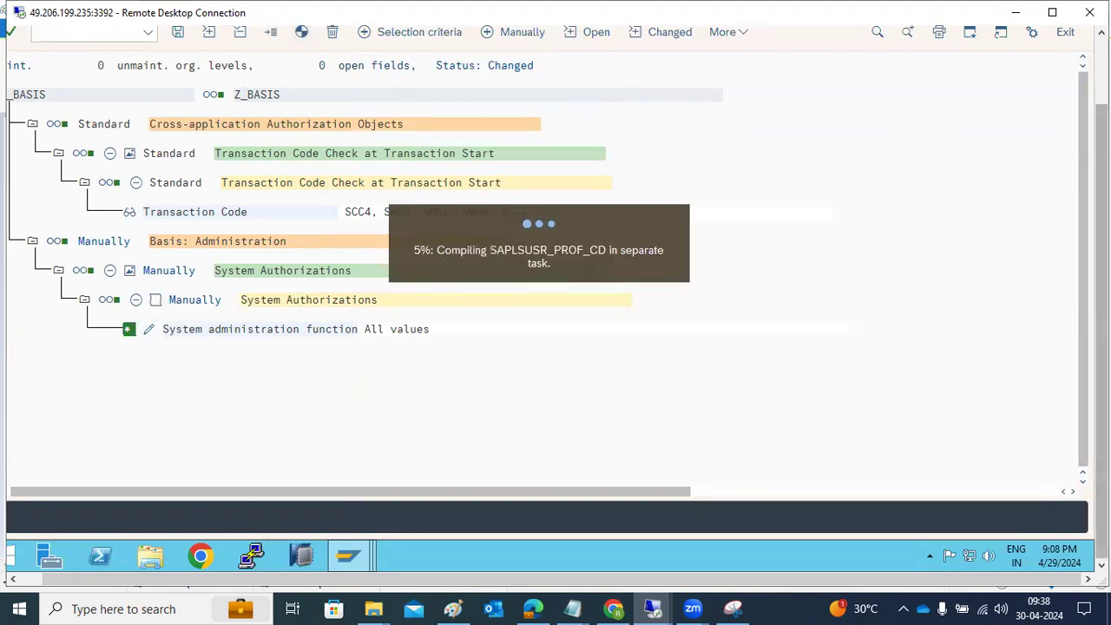
left_click_drag(1101, 328, 1101, 263)
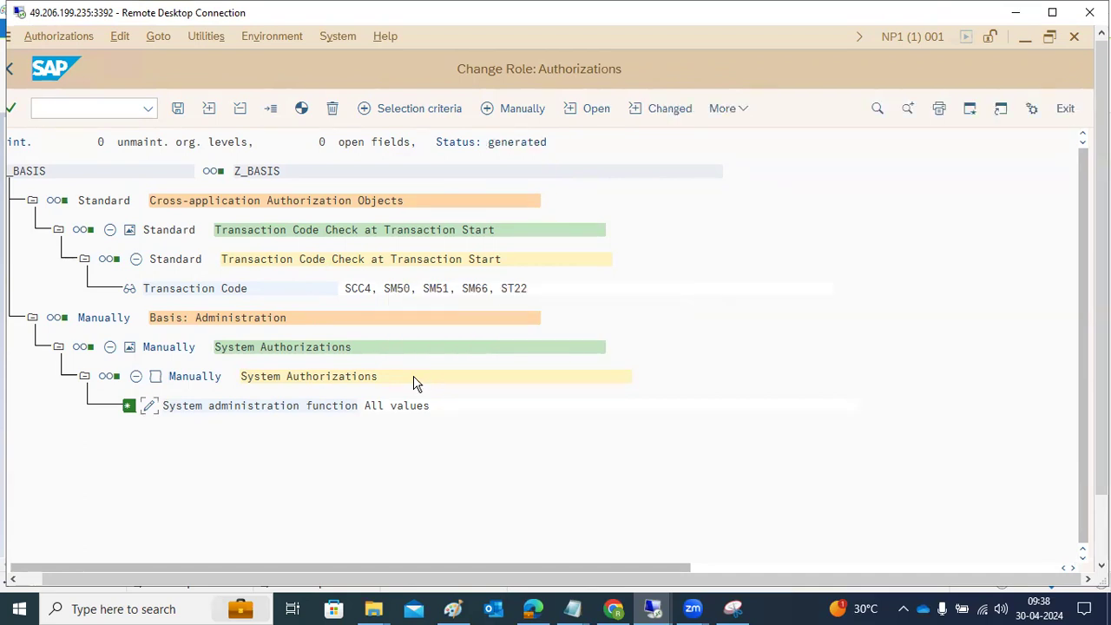
left_click(177, 108)
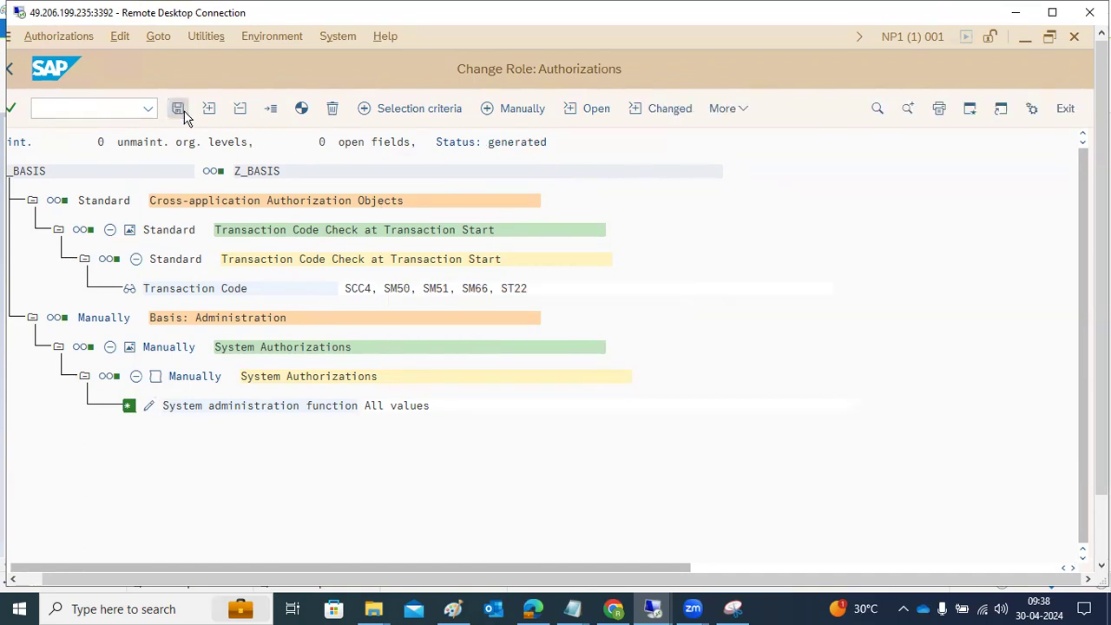
left_click(9, 70)
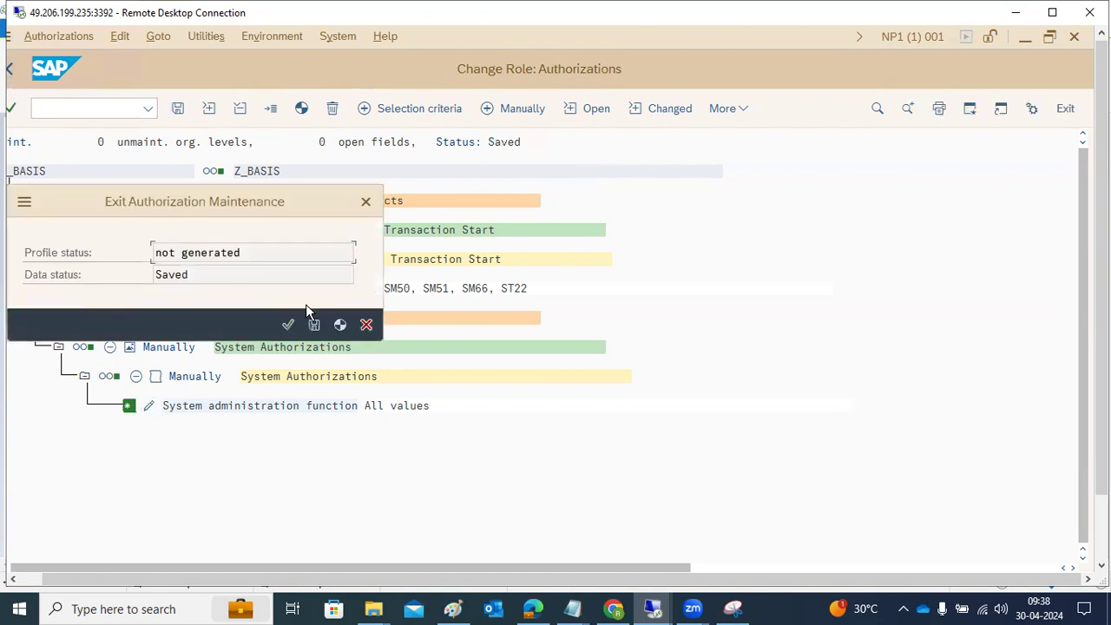
left_click(341, 325)
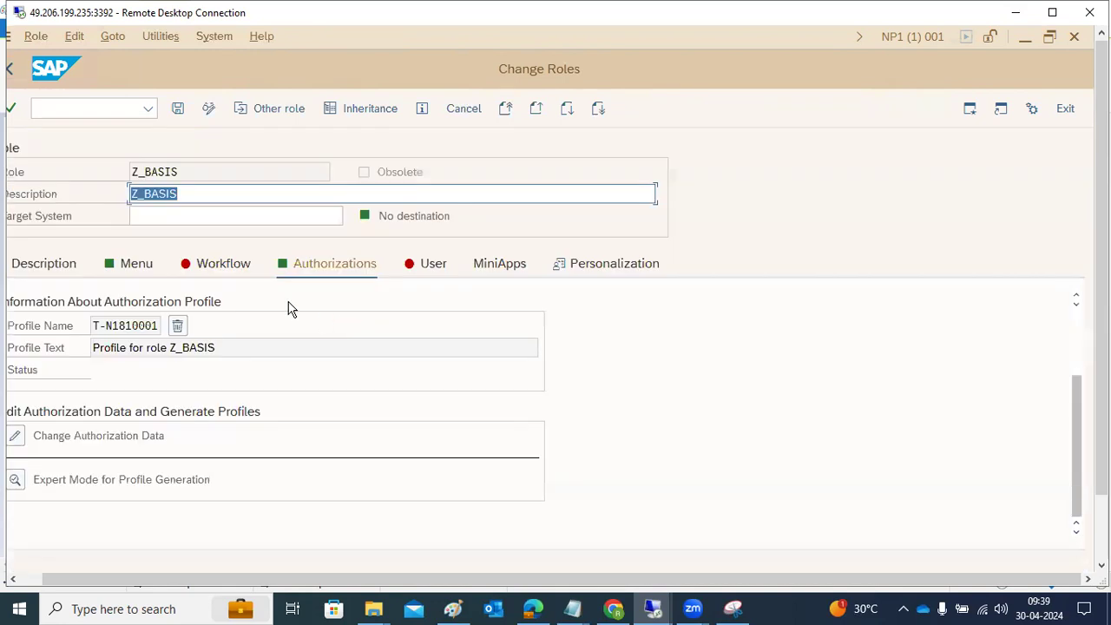
Step: Assign the BASIS SAp user to role Z_BASIS in its user assignments and save the role
left_click(127, 328)
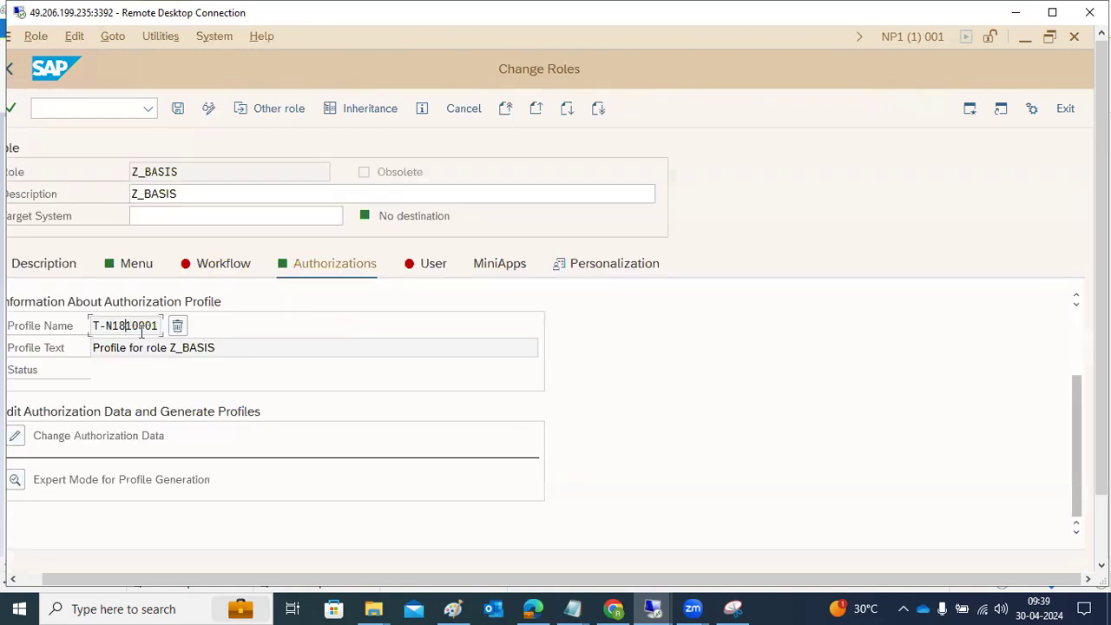
left_click(439, 271)
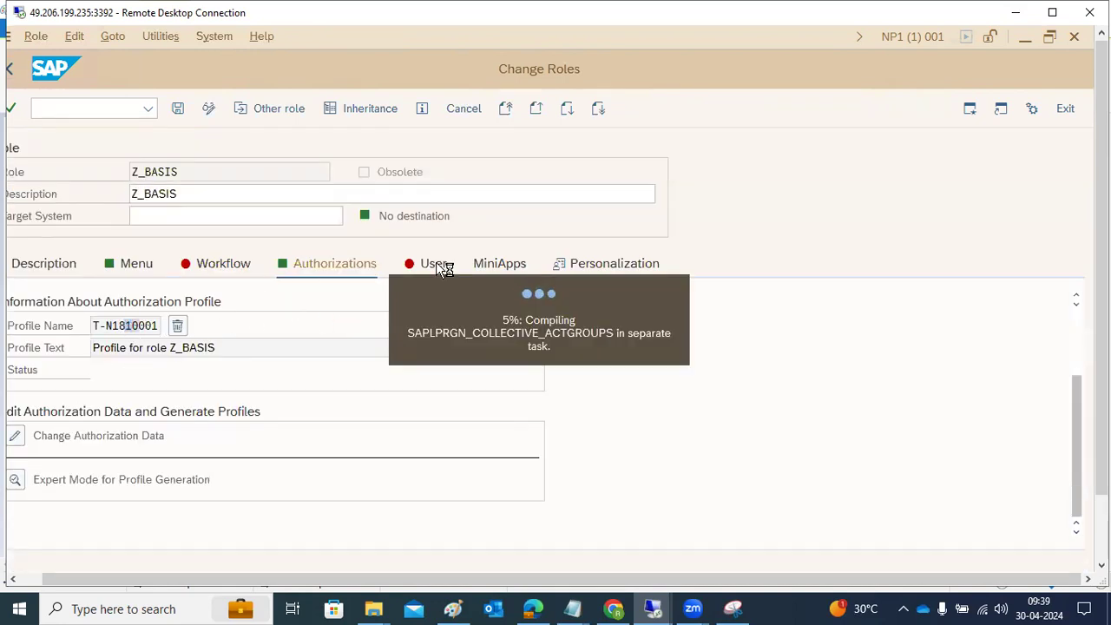
left_click(34, 394)
type("RAVI")
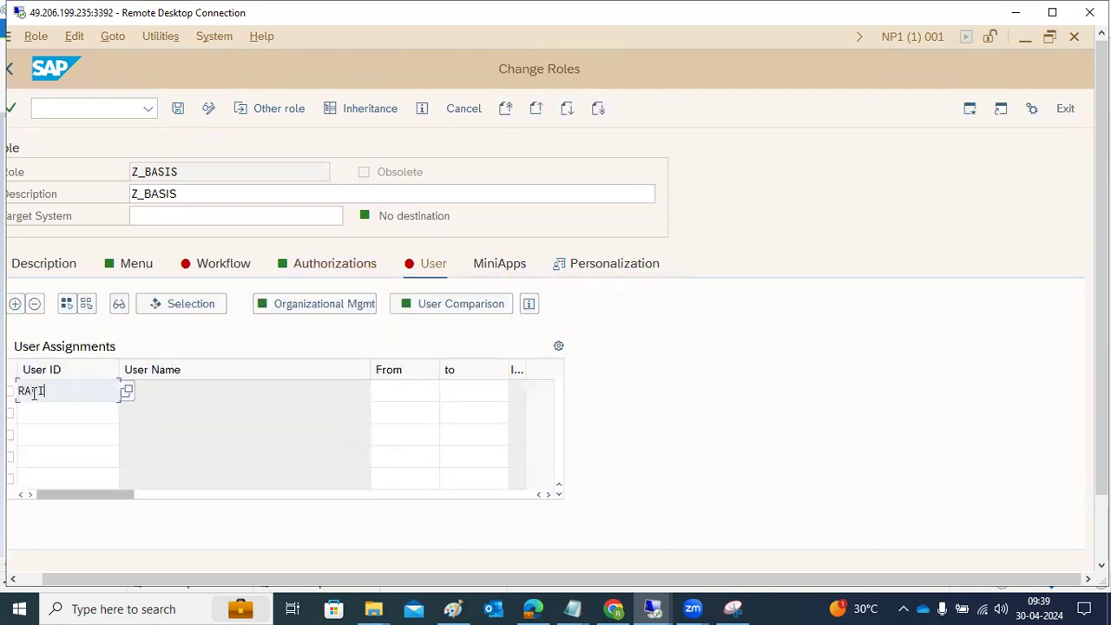
key("Return")
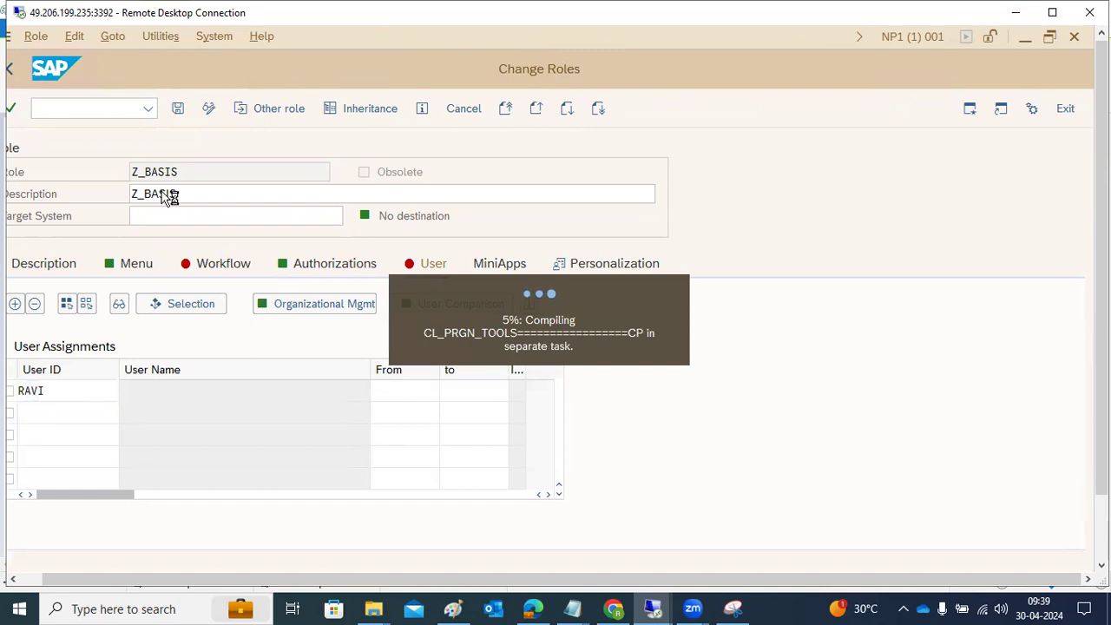
left_click(178, 110)
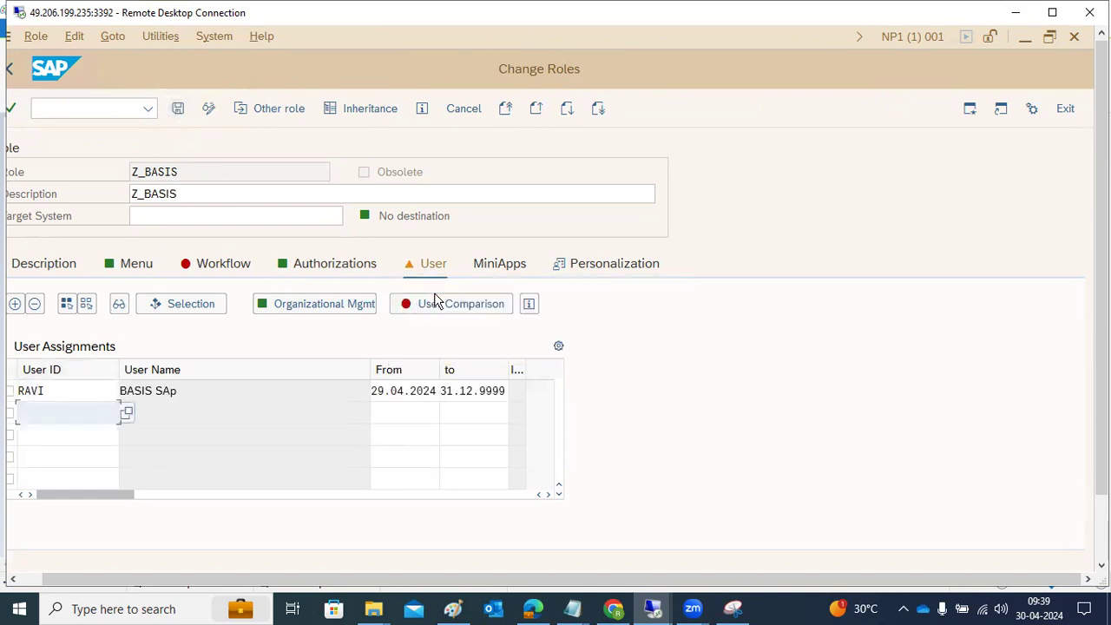
Step: Run a complete user master comparison for role Z_BASIS and save the role again
left_click(439, 305)
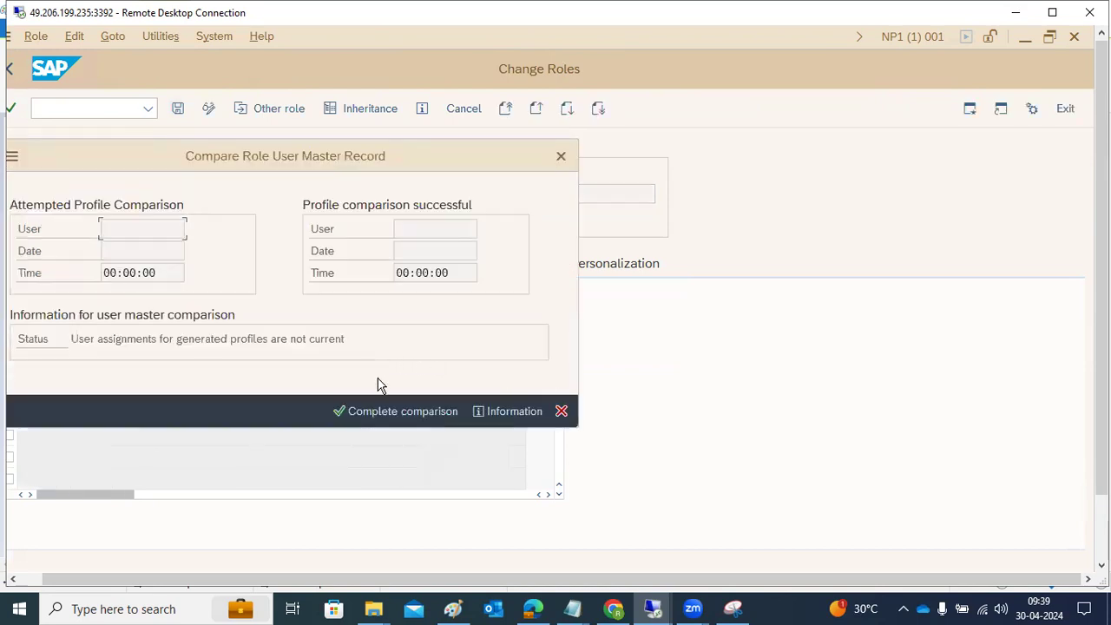
left_click(389, 415)
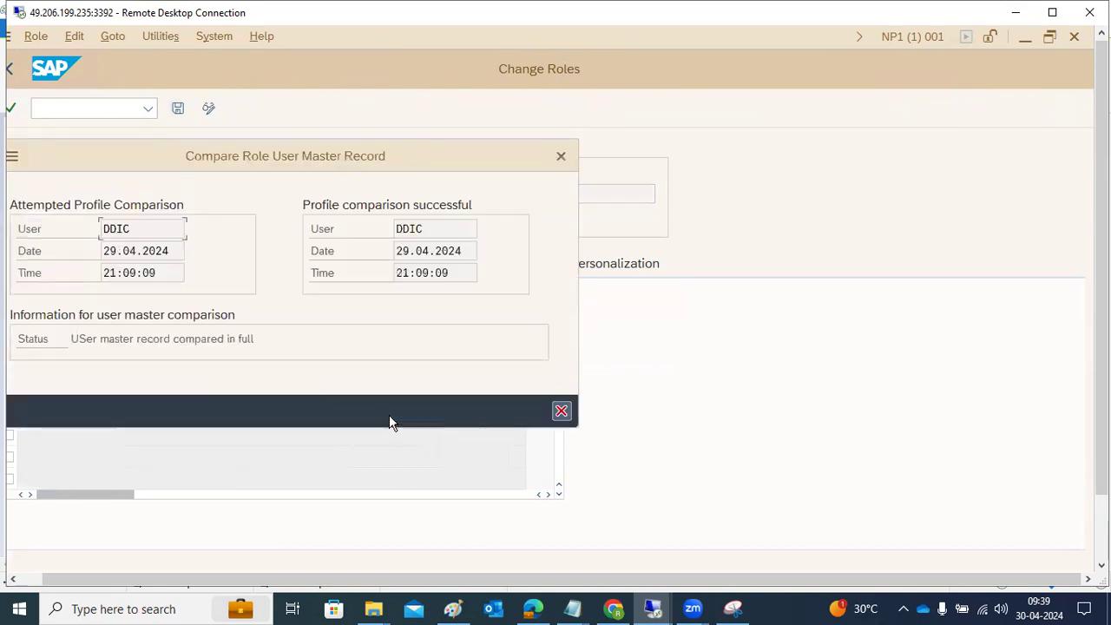
left_click(561, 410)
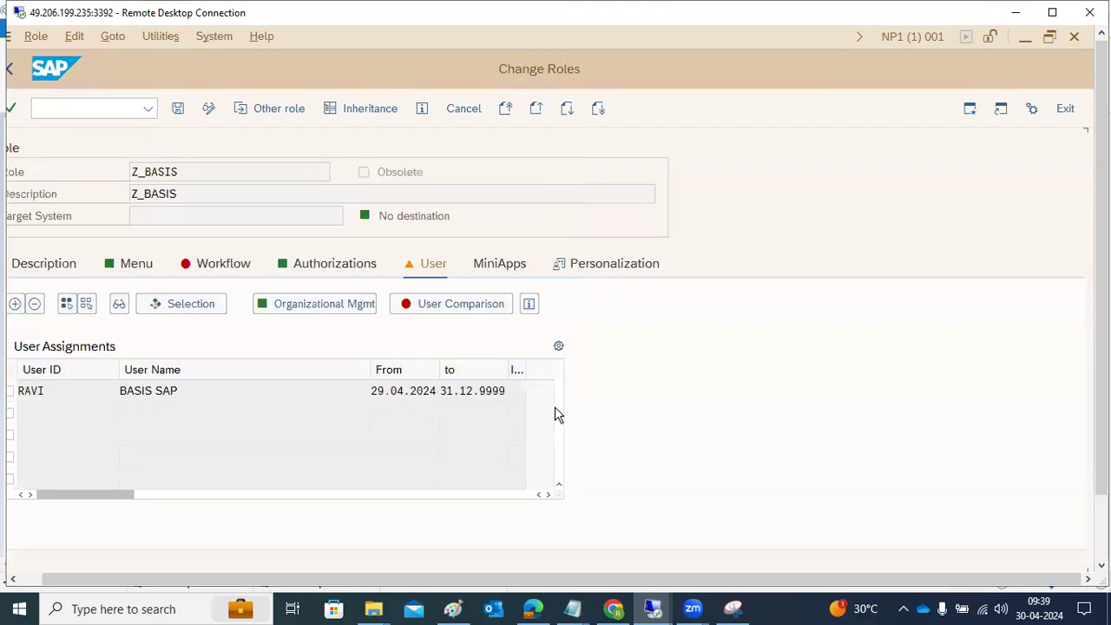
left_click(178, 114)
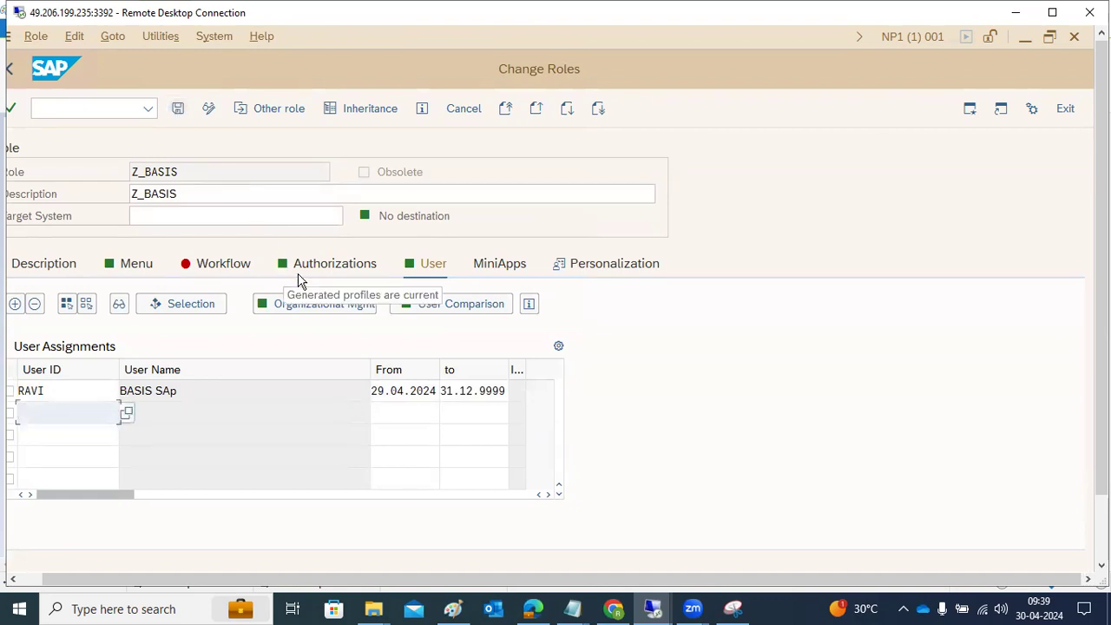
Step: Switch to the test user's SAP Easy Access session, run transaction SM50 to view the work processes, and go back
left_click(1025, 39)
left_click_drag(1101, 121, 1014, 263)
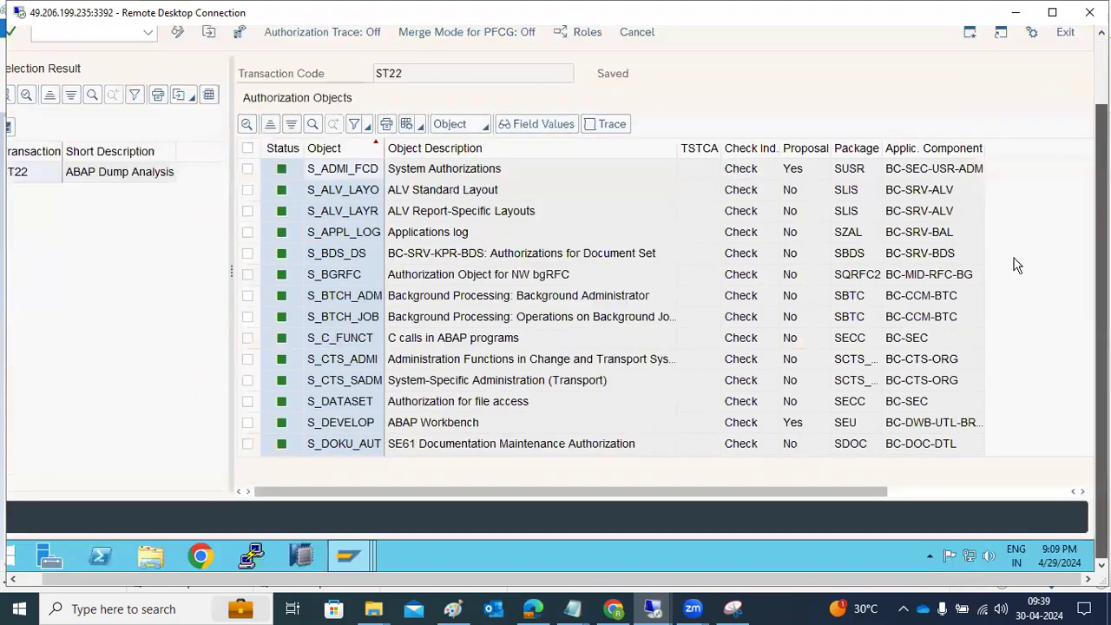
mouse_move(361, 557)
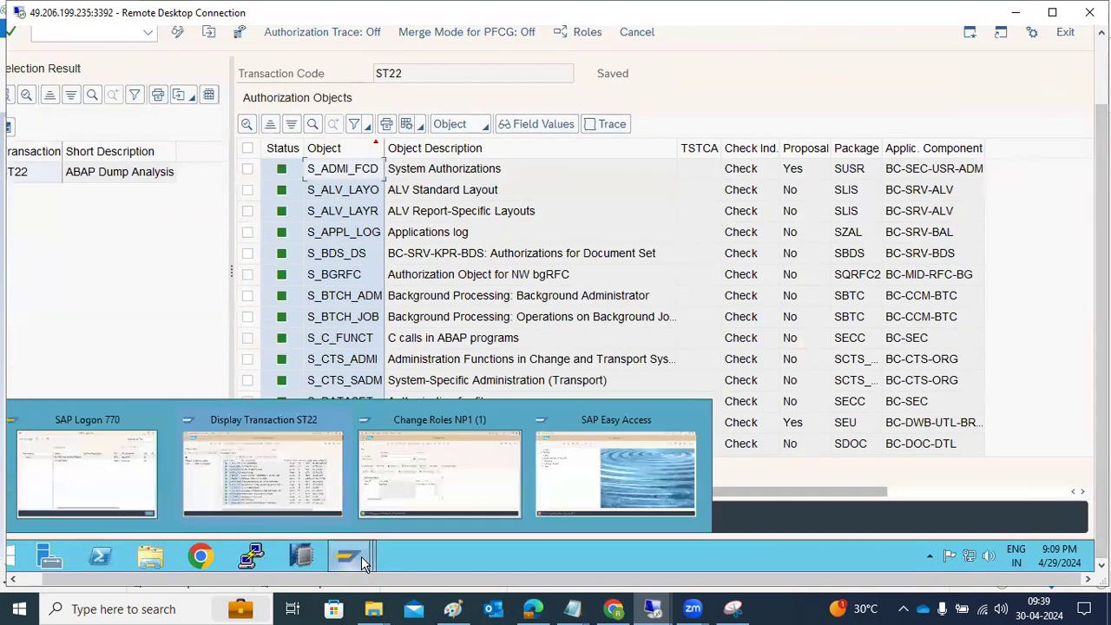
left_click(578, 495)
left_click_drag(1101, 286, 1102, 208)
type("sm50")
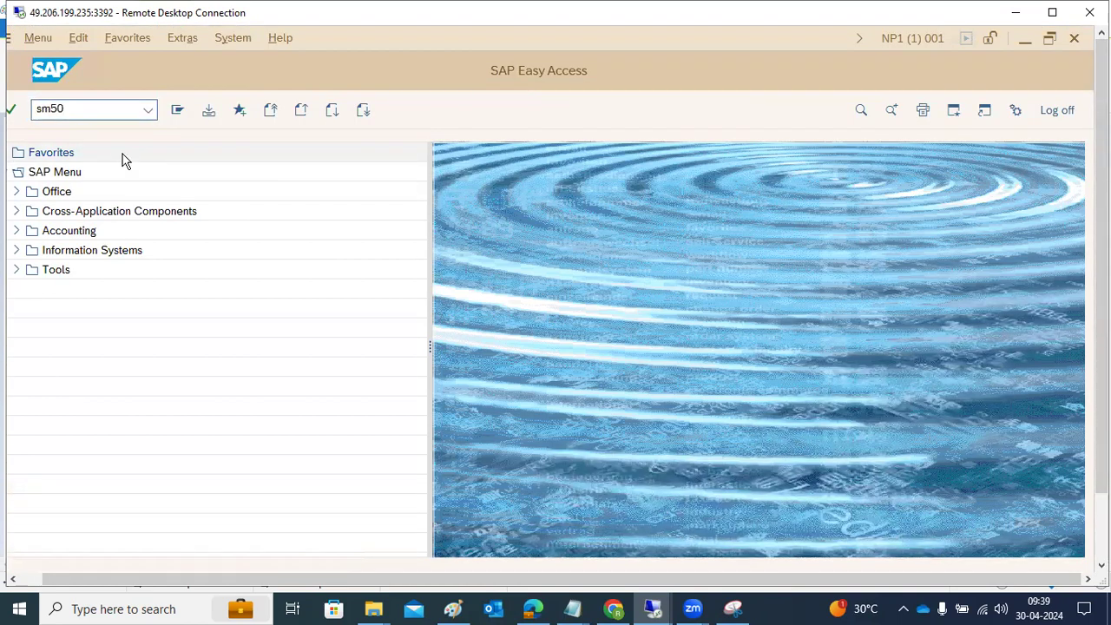
key("Return")
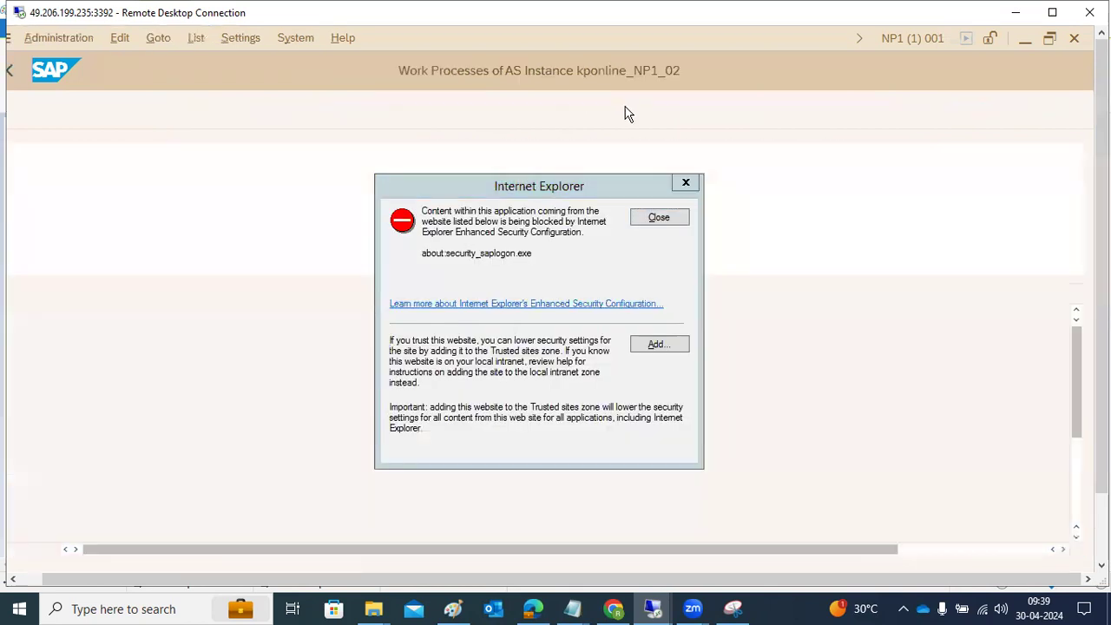
left_click(658, 217)
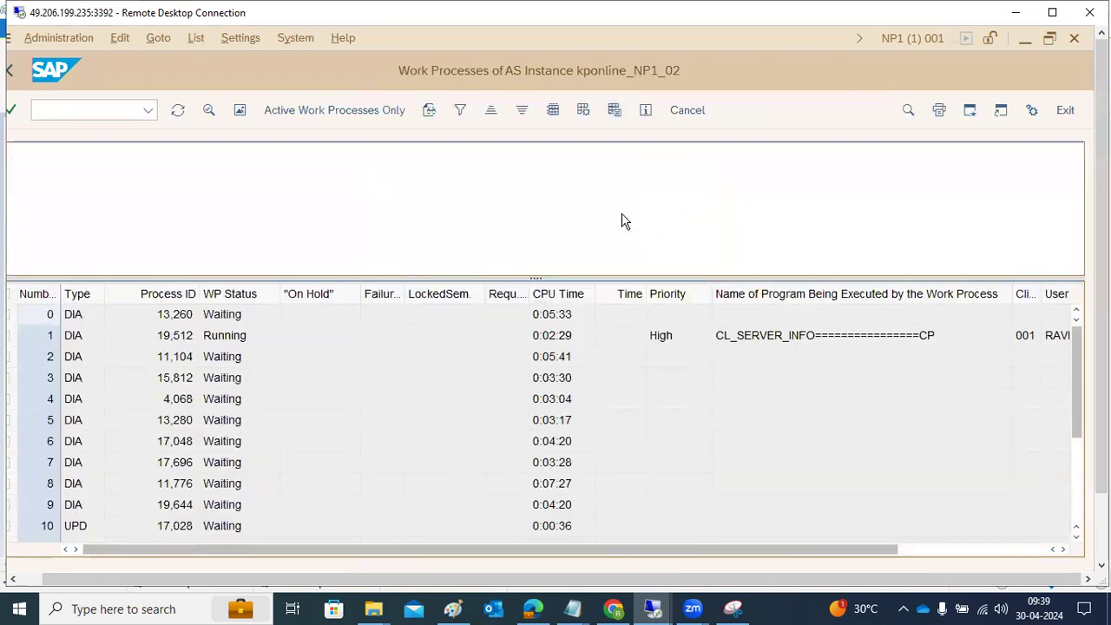
left_click(11, 69)
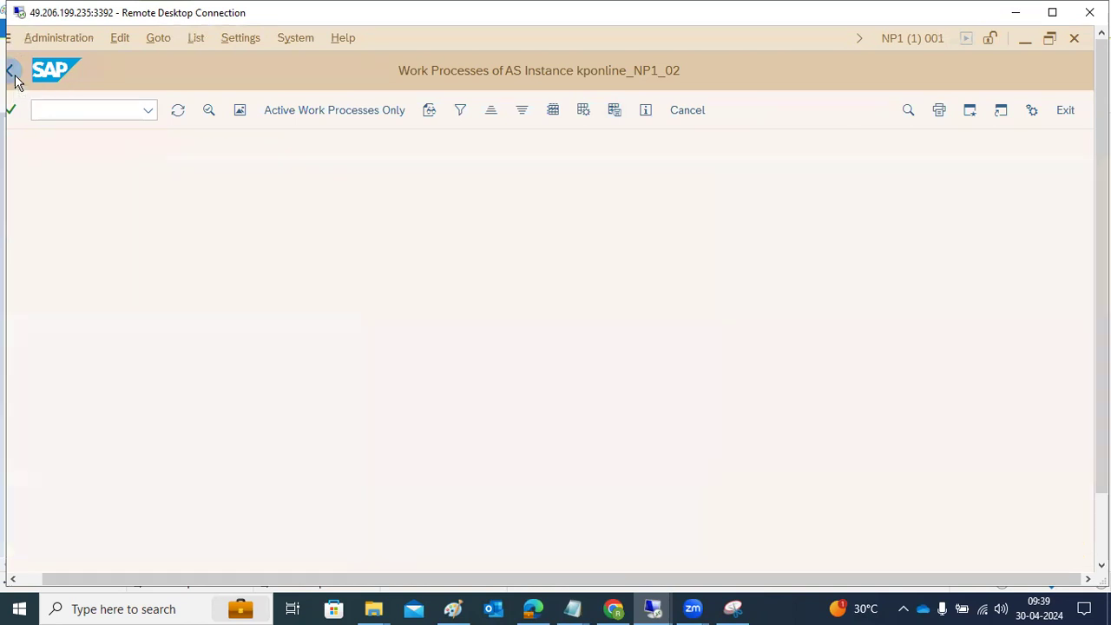
Step: Try to run transaction ST22 in the test user's session and dismiss the message
type("st22")
key("Return")
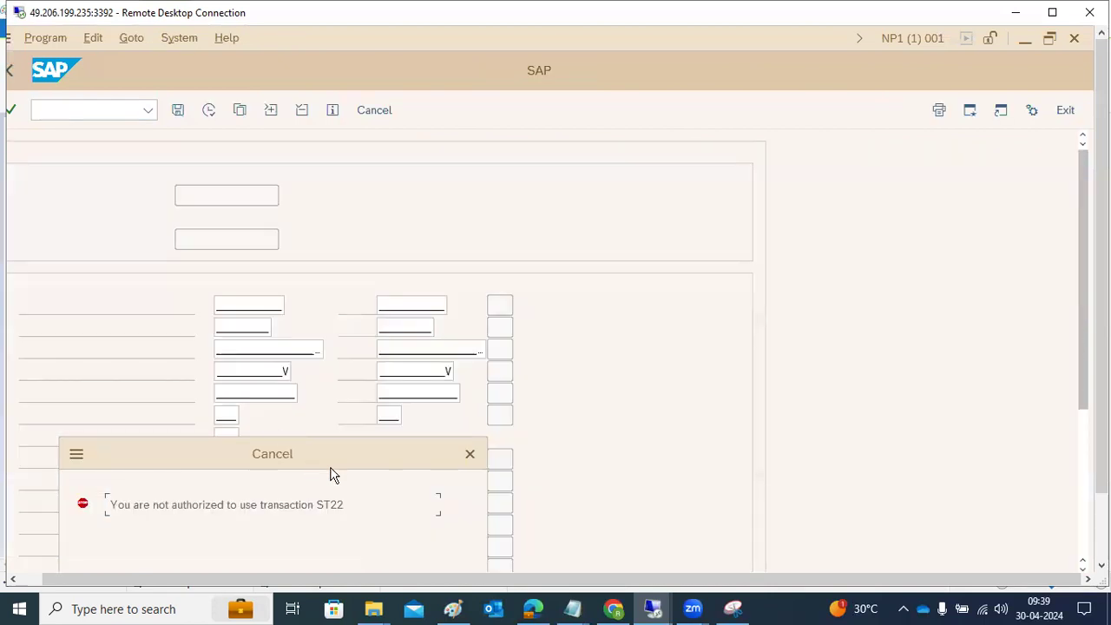
left_click(469, 455)
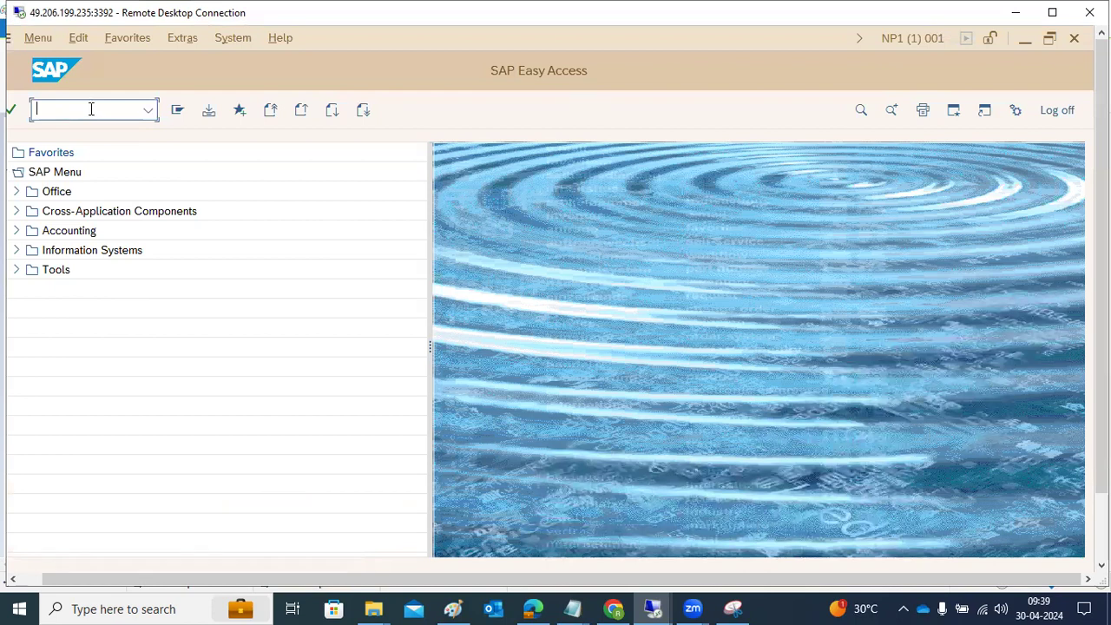
Step: Run transaction SM51 to view the application server instances, dismissing the browser security warning, and return to SAP Easy Access
type("sm51")
key("Return")
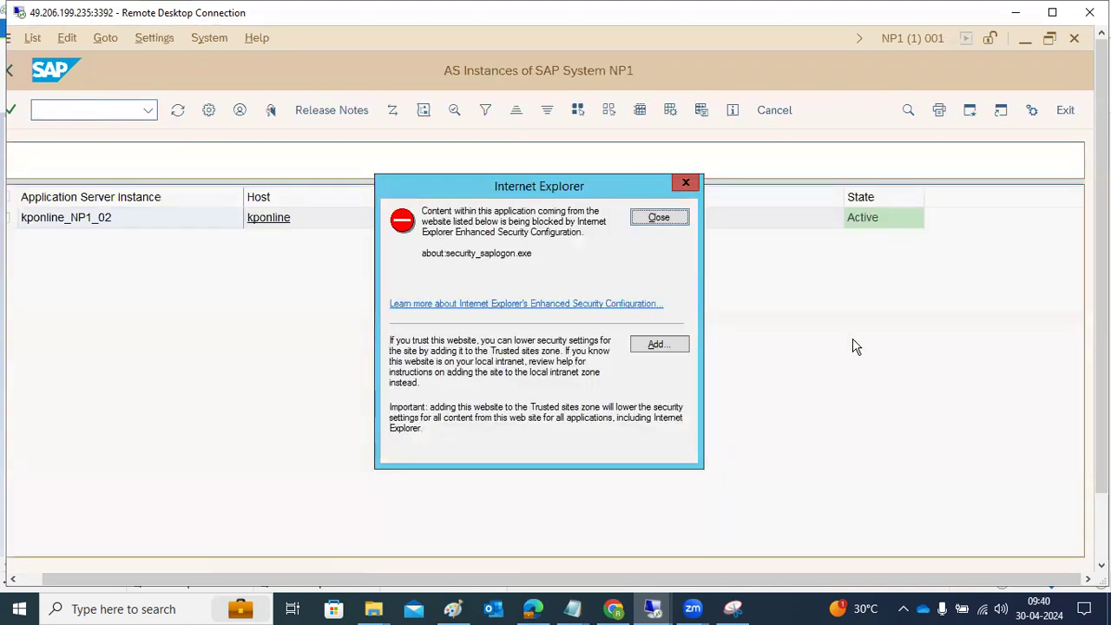
left_click(659, 217)
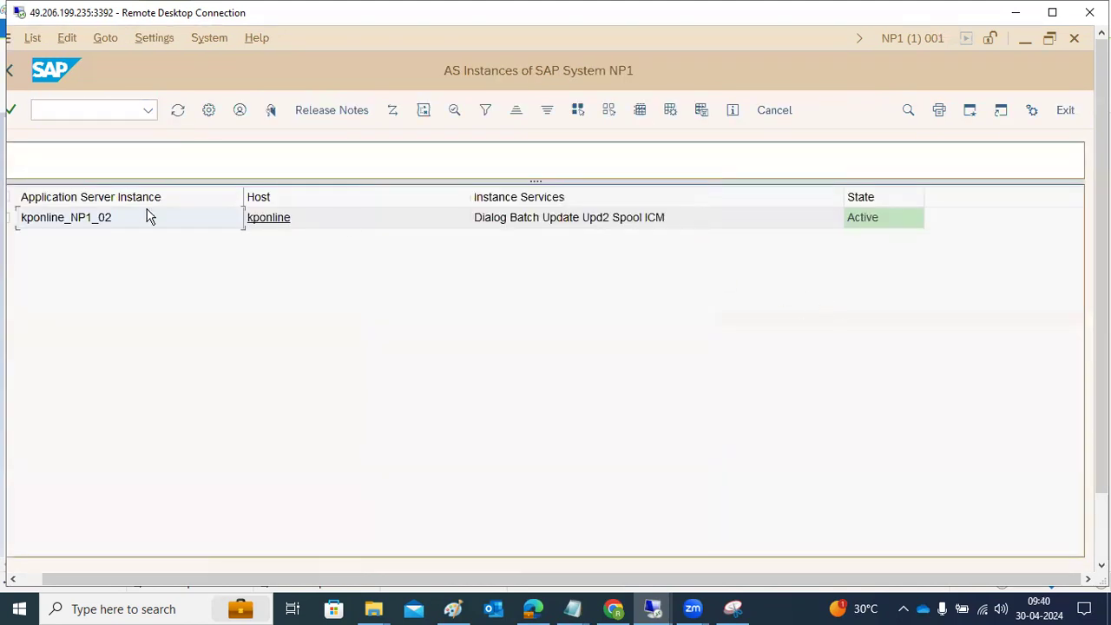
left_click(10, 69)
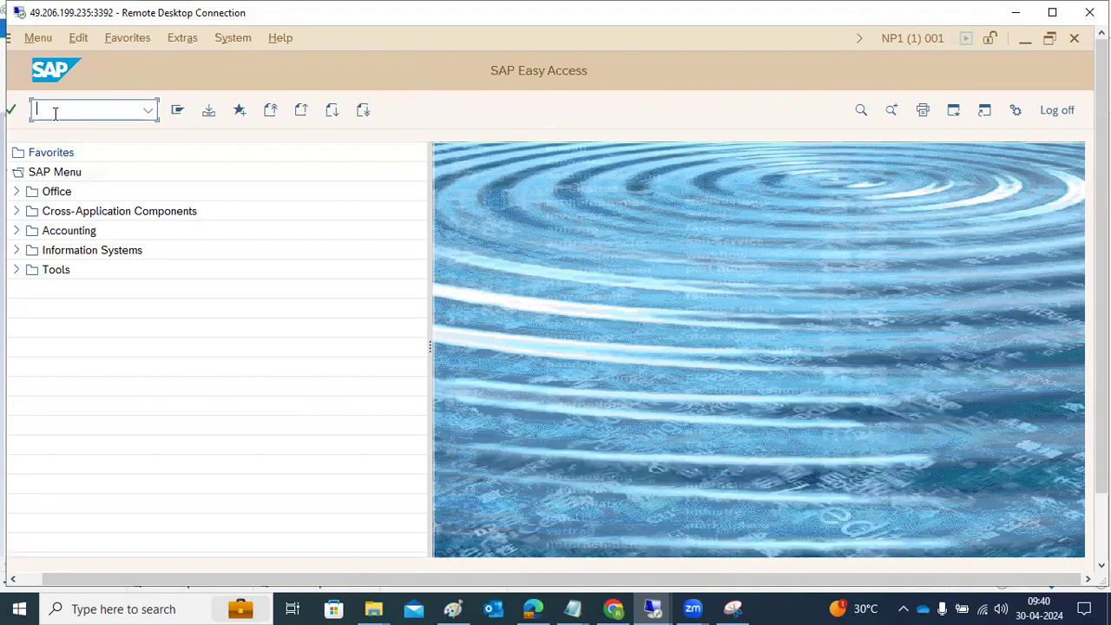
Step: Try to run transactions SCC4 and SPRO to test the user's access
type("cc4")
key("Return")
type("scc4")
key("Return")
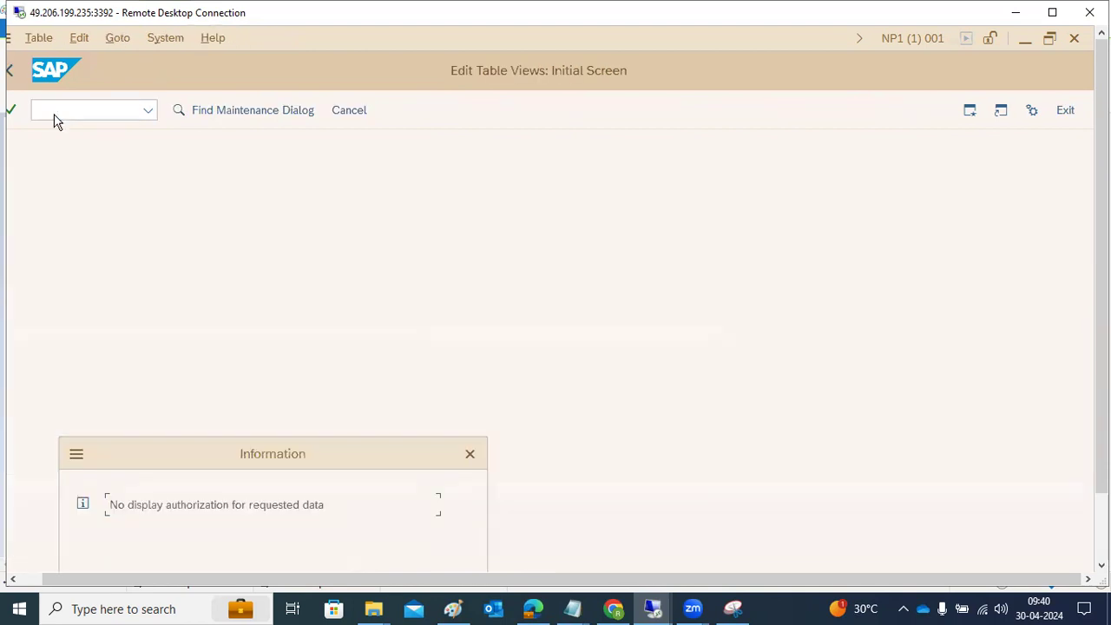
key("Return")
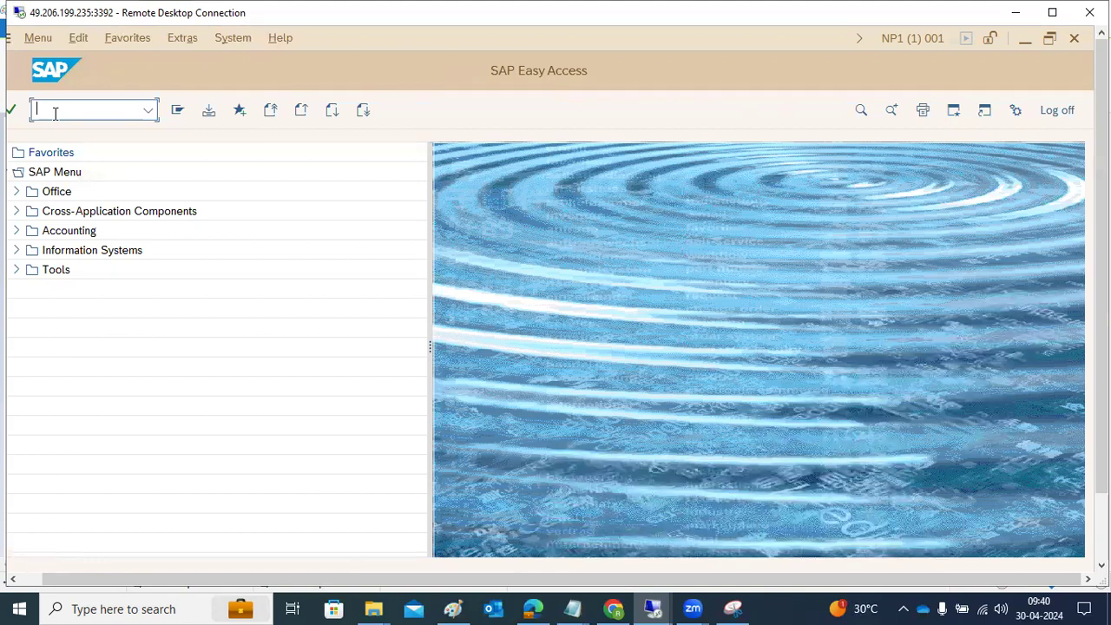
type("spro")
key("Return")
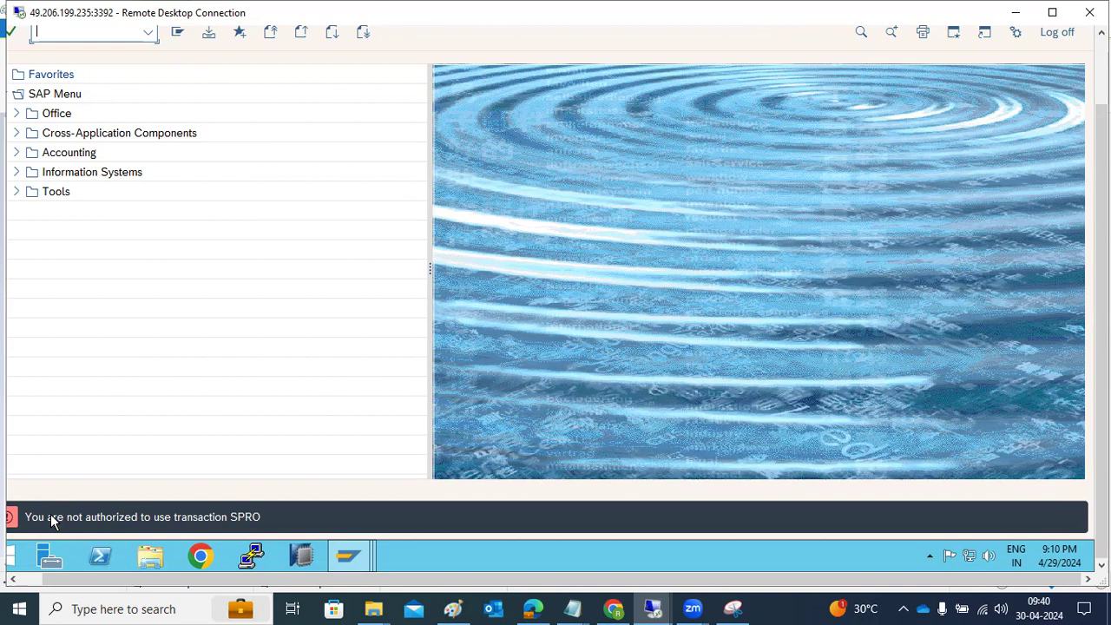
Step: Switch to Paint and add the note "SU22 or Su24" beside the PFCG line and "SU01 -" below it
left_click(453, 608)
left_click(243, 339)
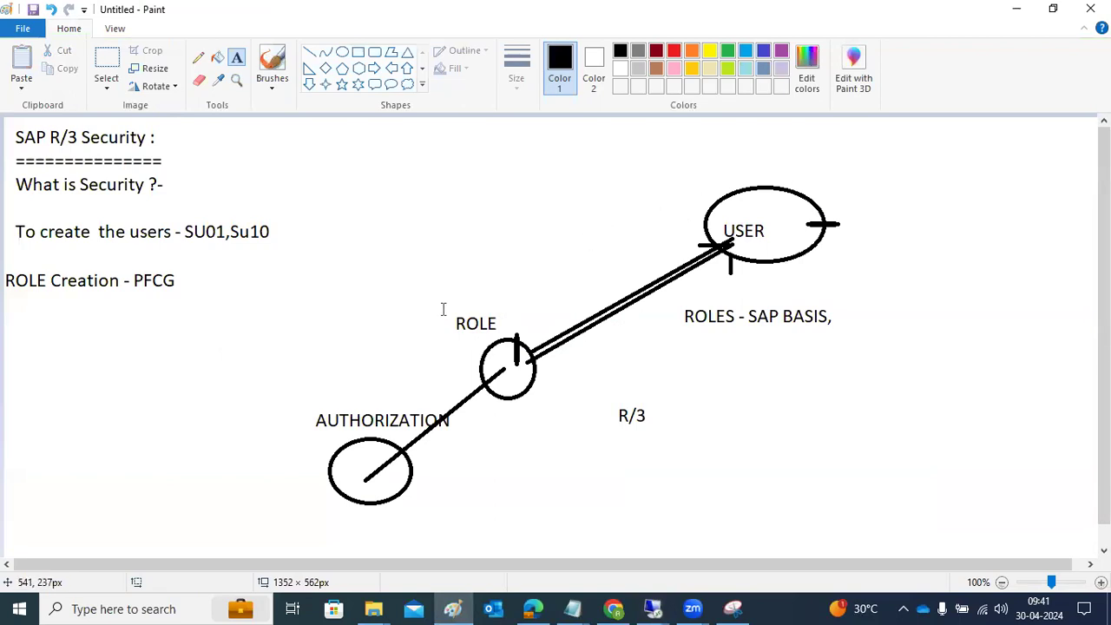
left_click(214, 279)
type("SU2")
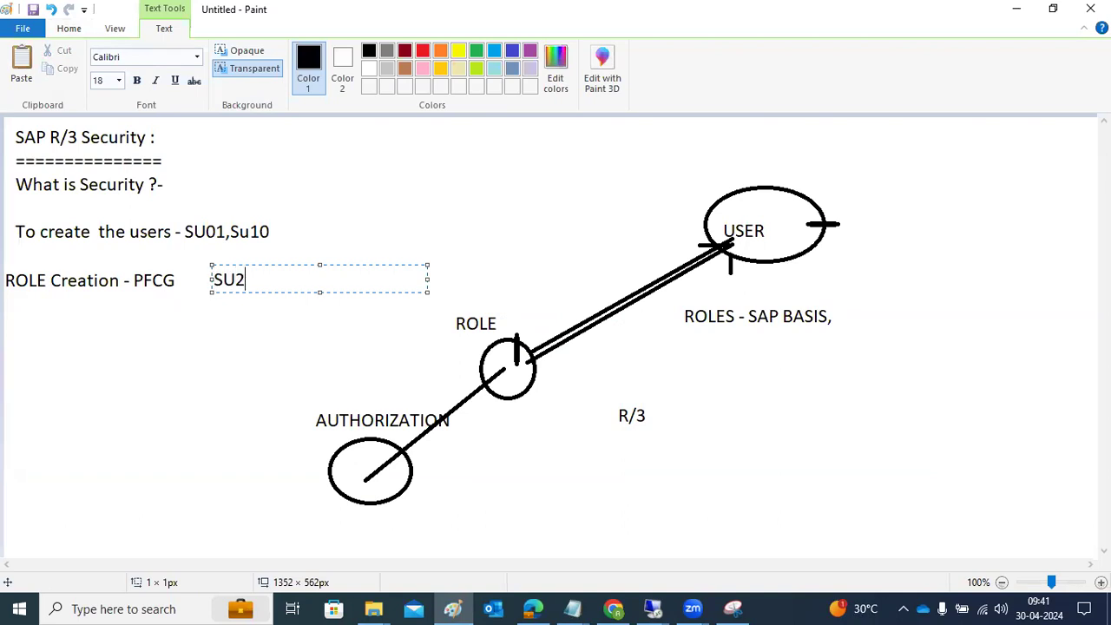
type("2 or Su24")
left_click(72, 338)
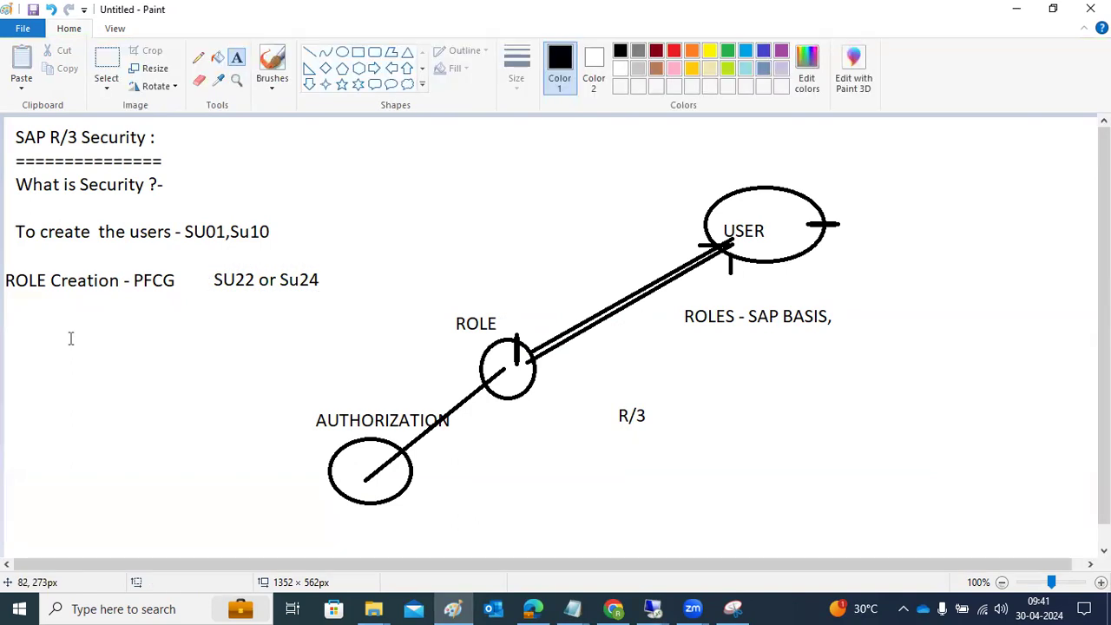
left_click_drag(6, 316, 286, 517)
type("SU01 -")
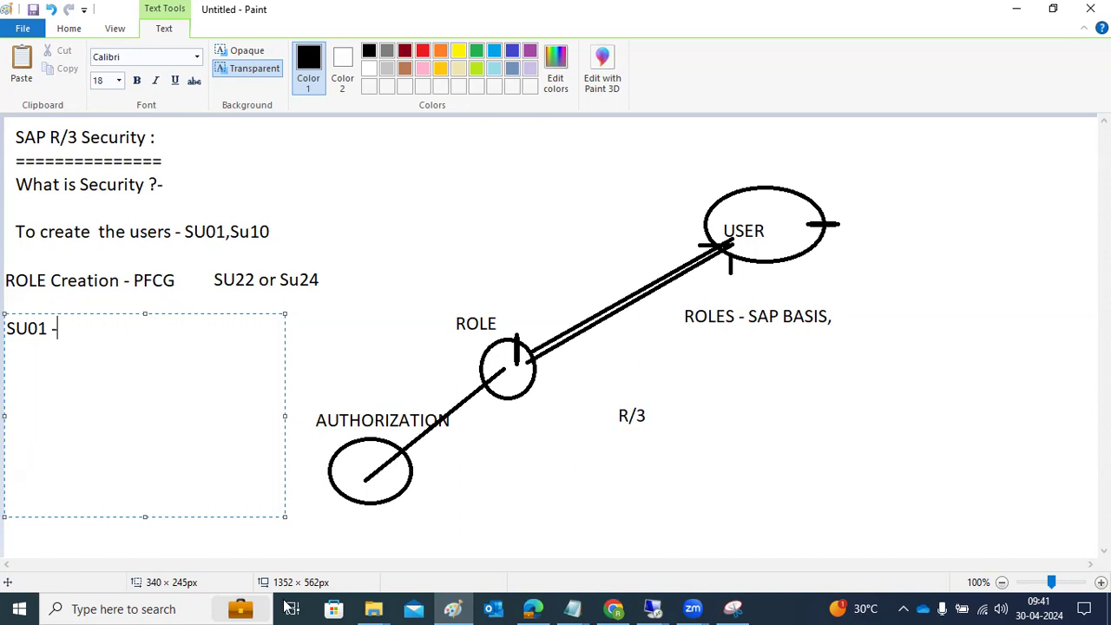
Step: Switch back to the test user's SAP session in Remote Desktop and try to run transaction SU01
mouse_move(654, 607)
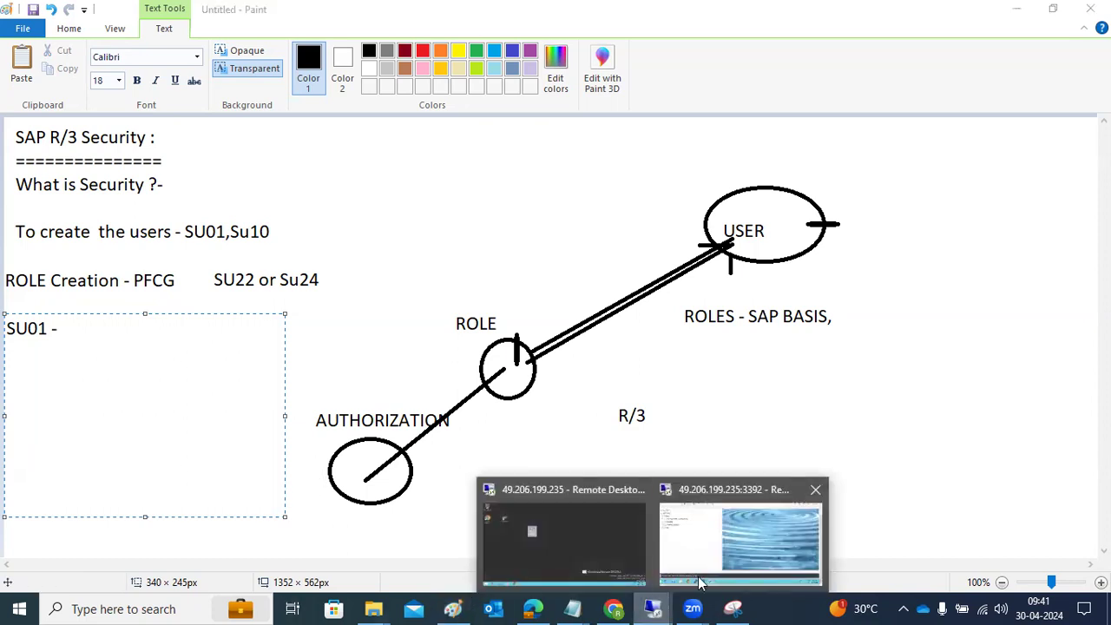
left_click(698, 576)
type("su01")
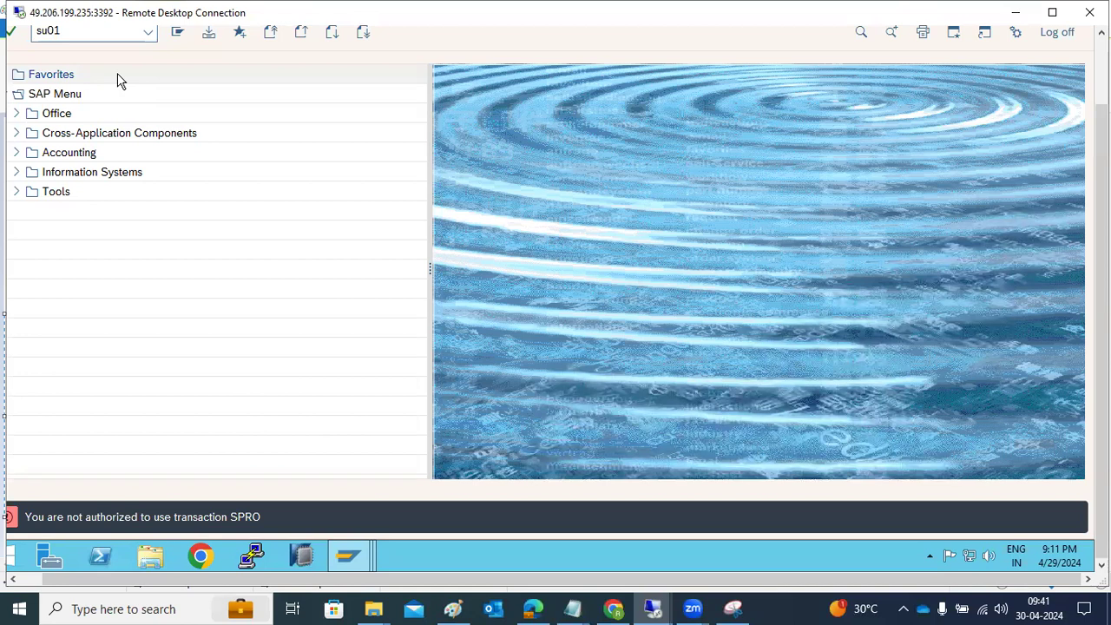
key("Return")
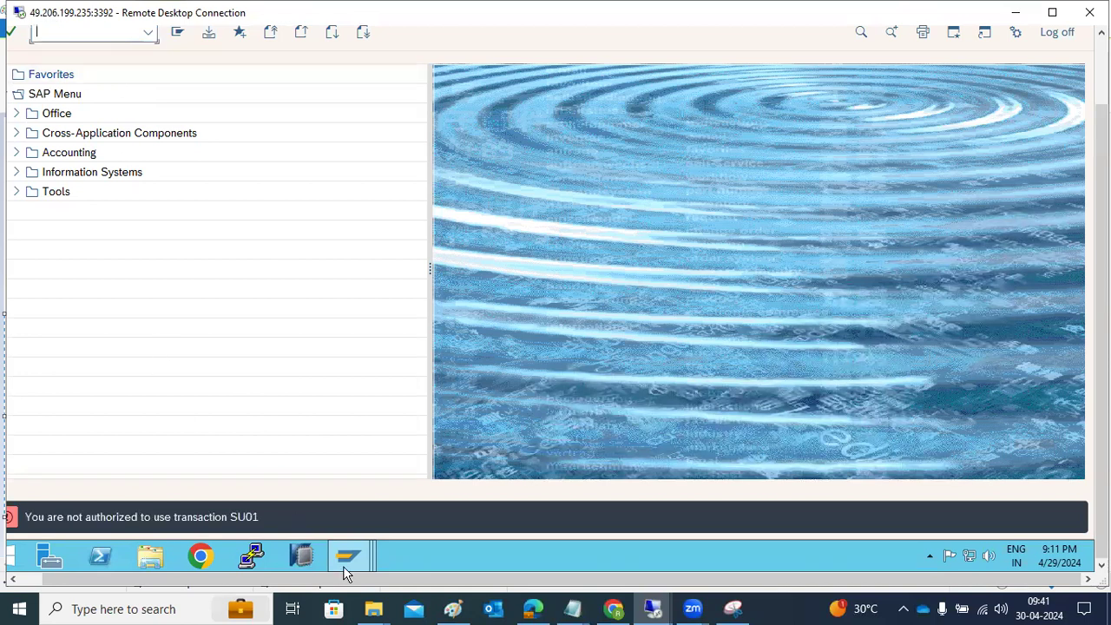
Step: Open transaction SU01 from the Change Roles session with /nsu01 and check the test user's lock status without locking the user
mouse_move(349, 558)
left_click(439, 495)
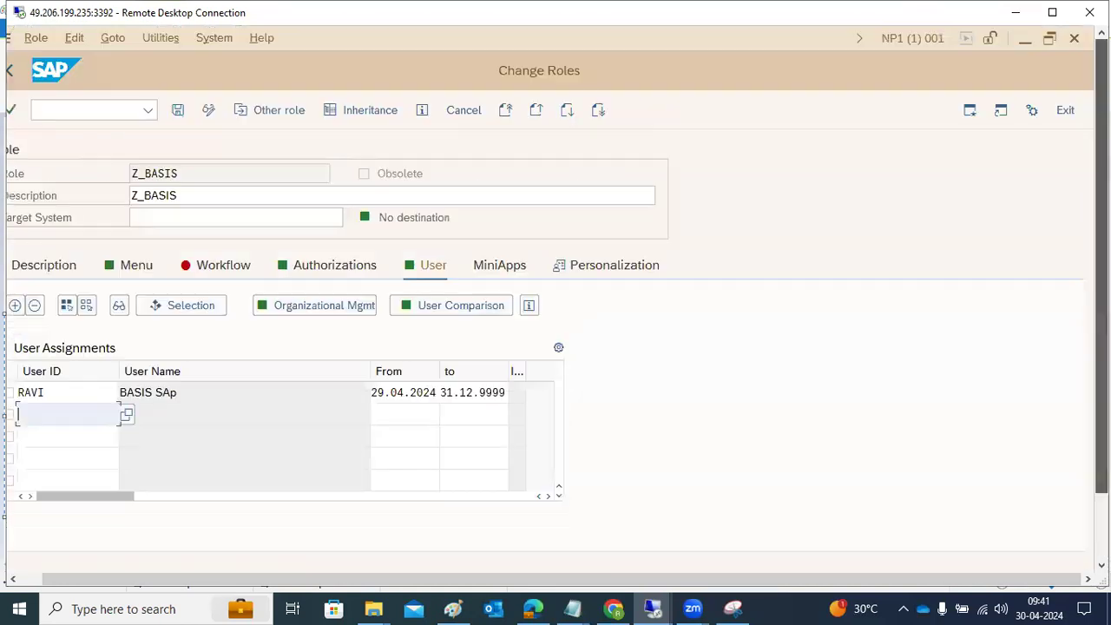
left_click_drag(1101, 174, 130, 139)
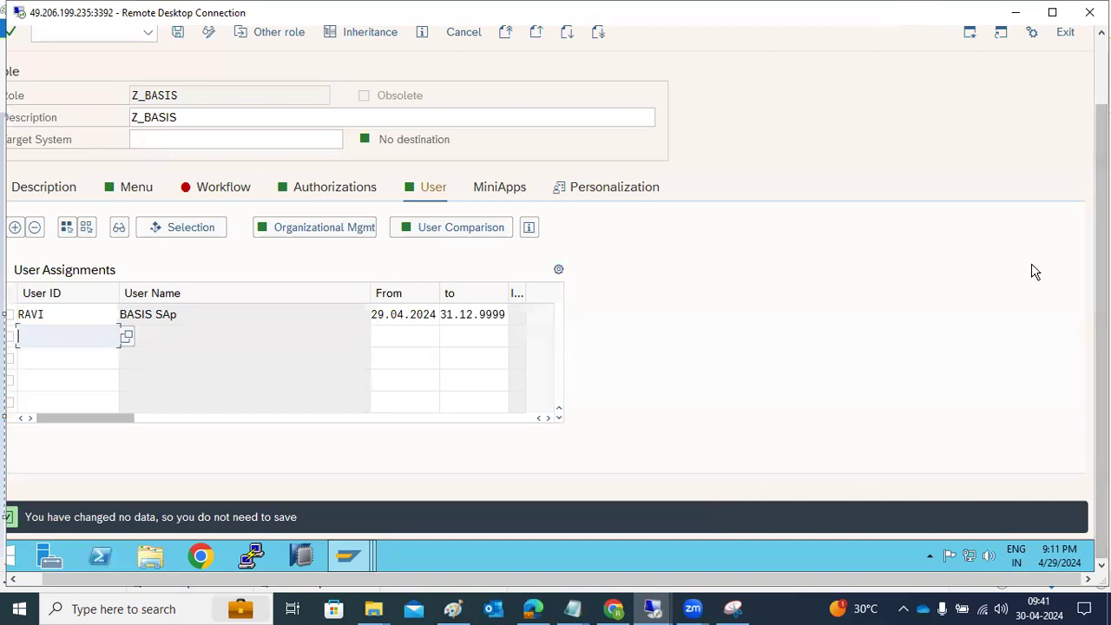
left_click_drag(1102, 269, 1101, 202)
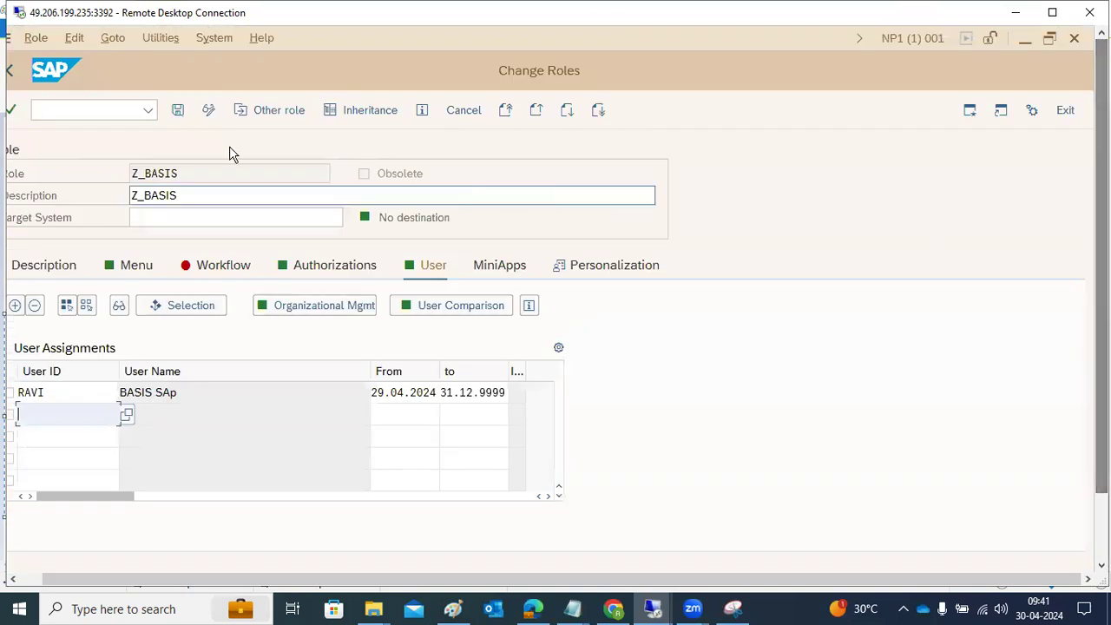
left_click(61, 112)
type("/nsu01")
key("Return")
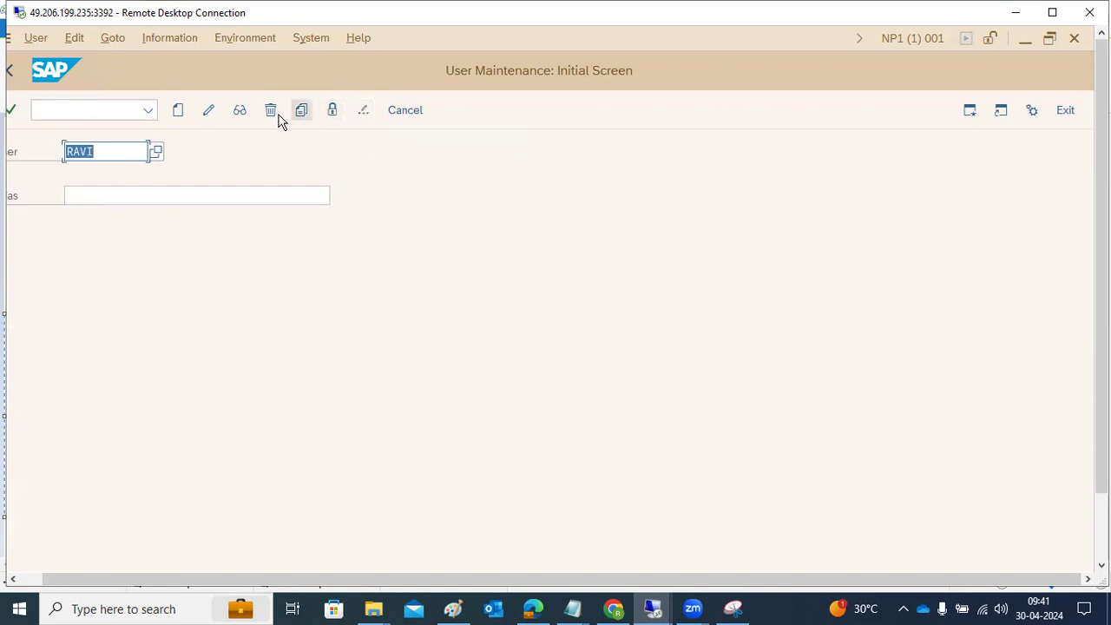
left_click(334, 110)
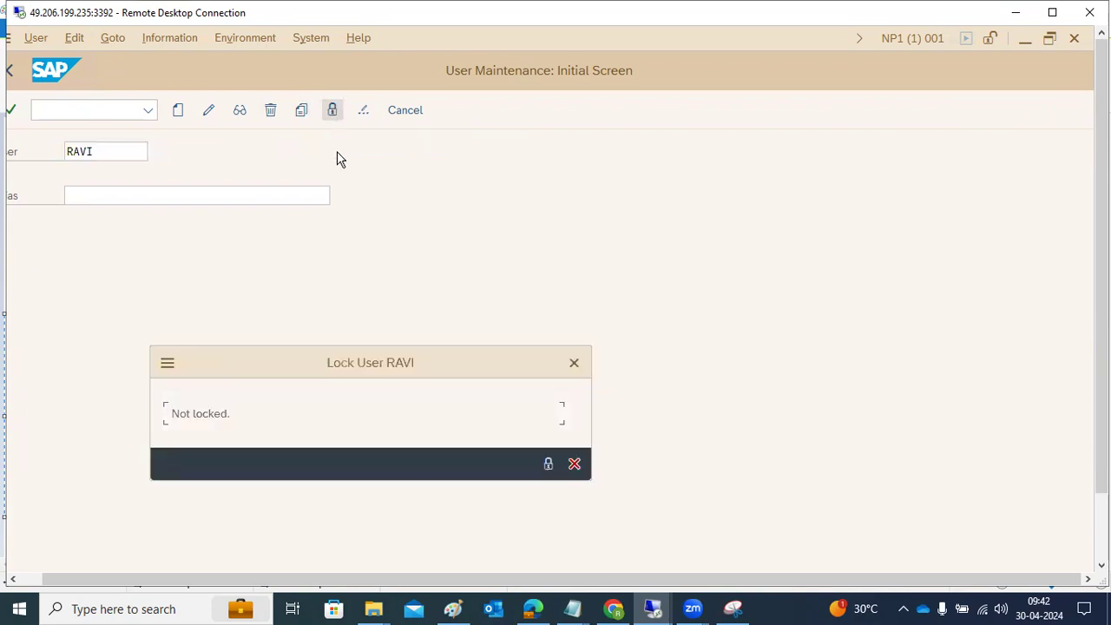
left_click(573, 464)
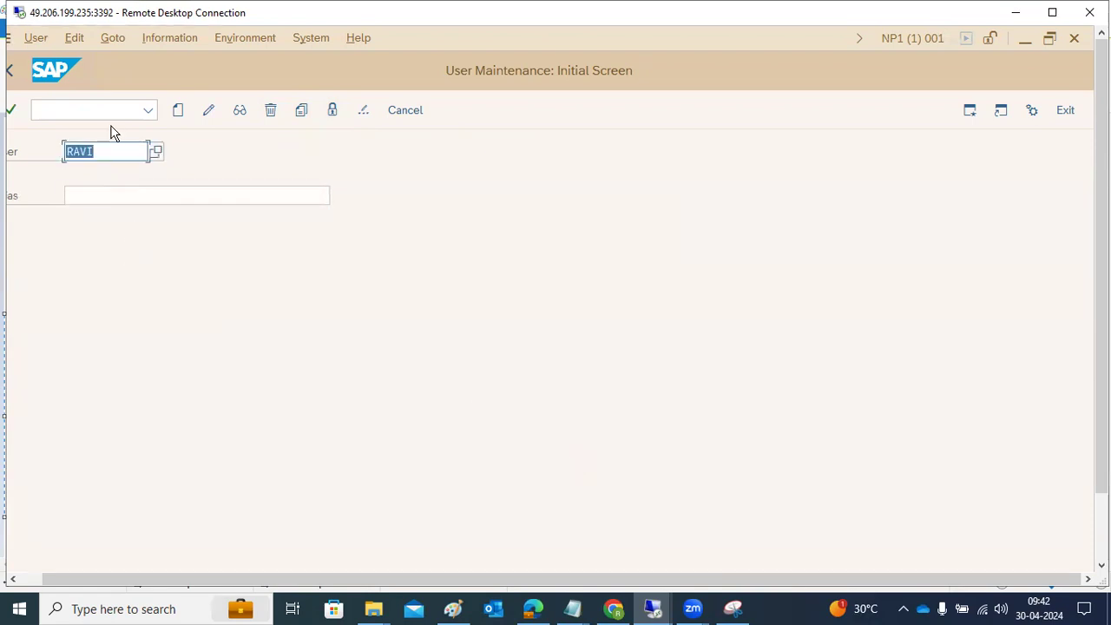
Step: Restart transaction SU01 and open the test user's role assignments for editing
left_click(15, 72)
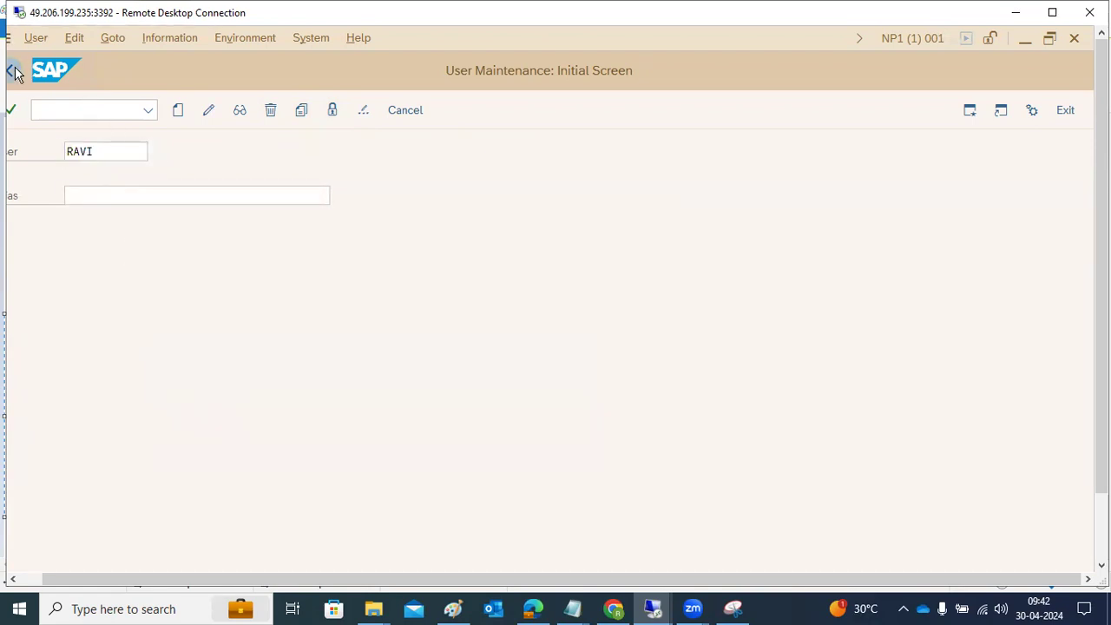
left_click(68, 113)
type("su01")
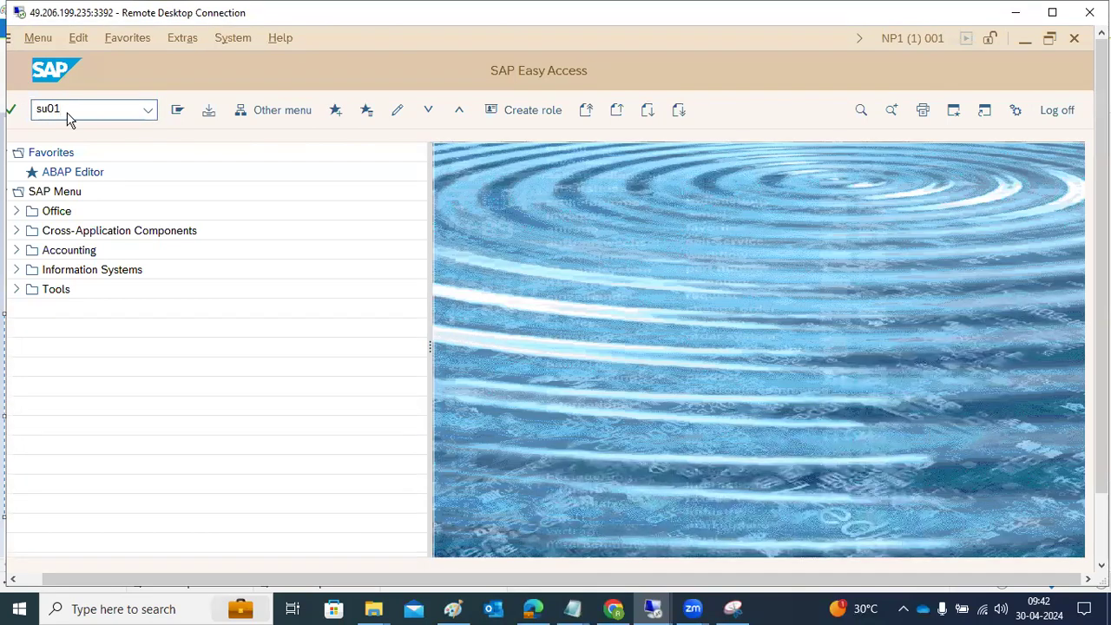
key("Return")
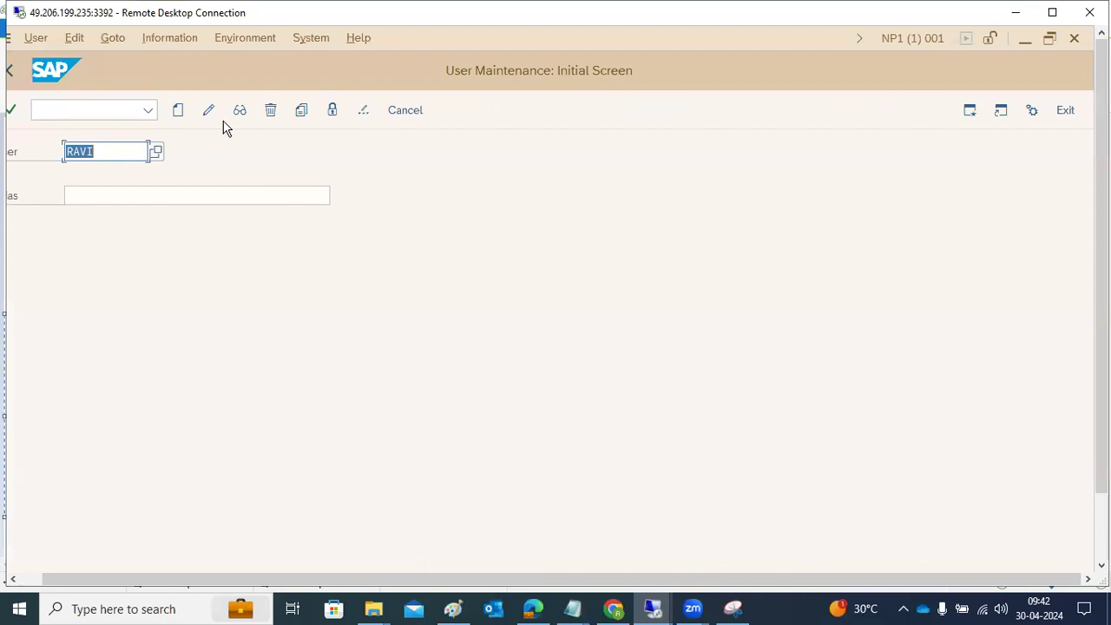
left_click(211, 114)
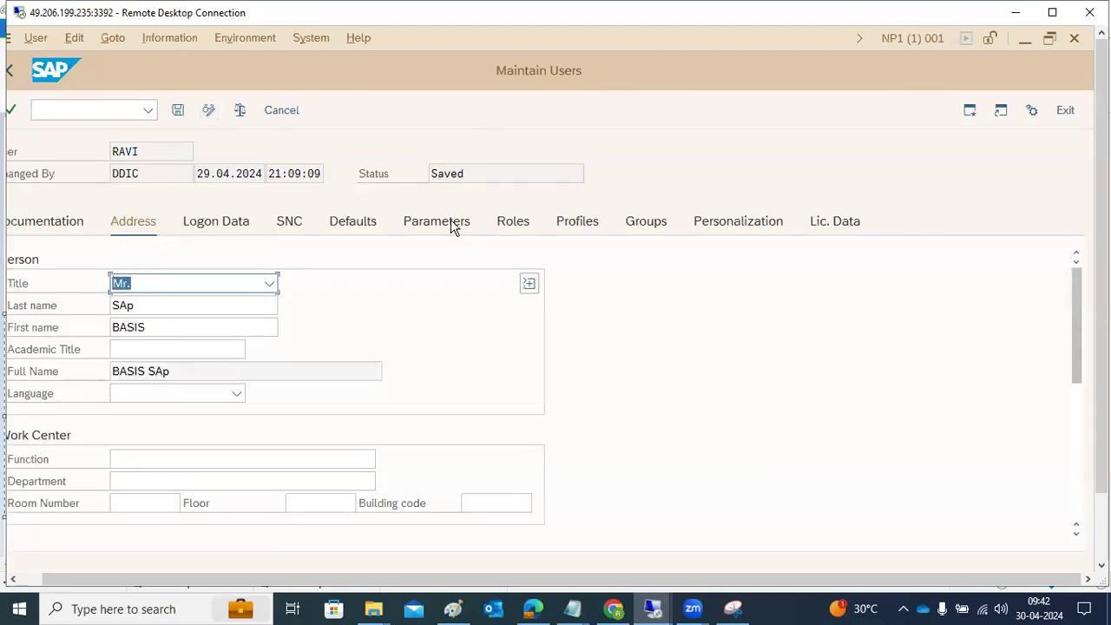
left_click(512, 222)
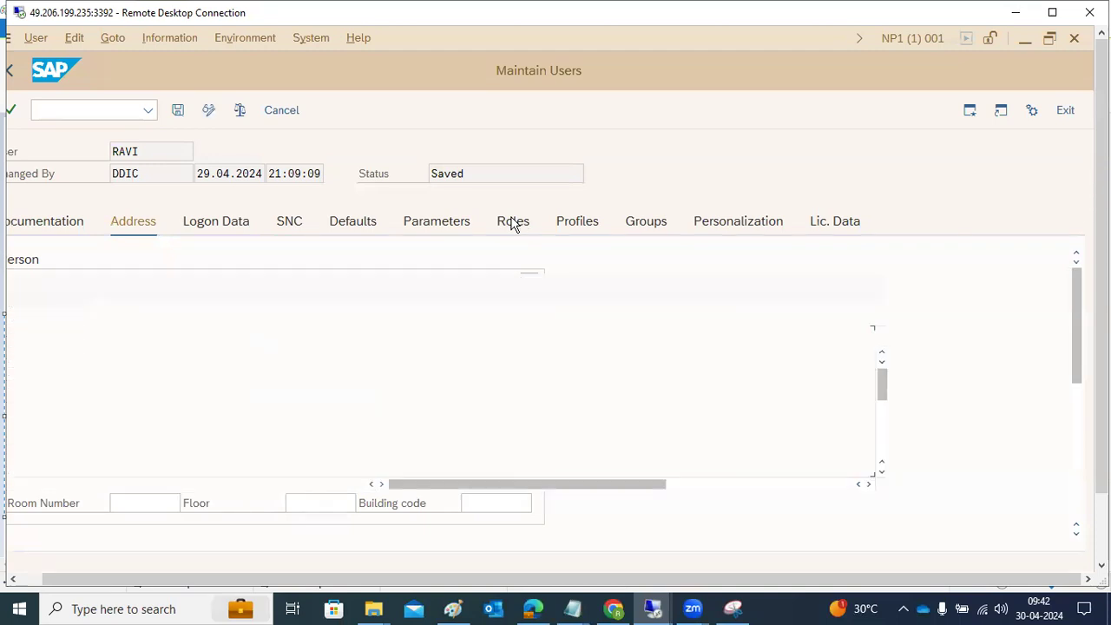
Step: Search single roles for *ADMIN*, assign SAP_BC_BASIS_ADMIN to the test user alongside Z_BASIS, and save the user
left_click(146, 384)
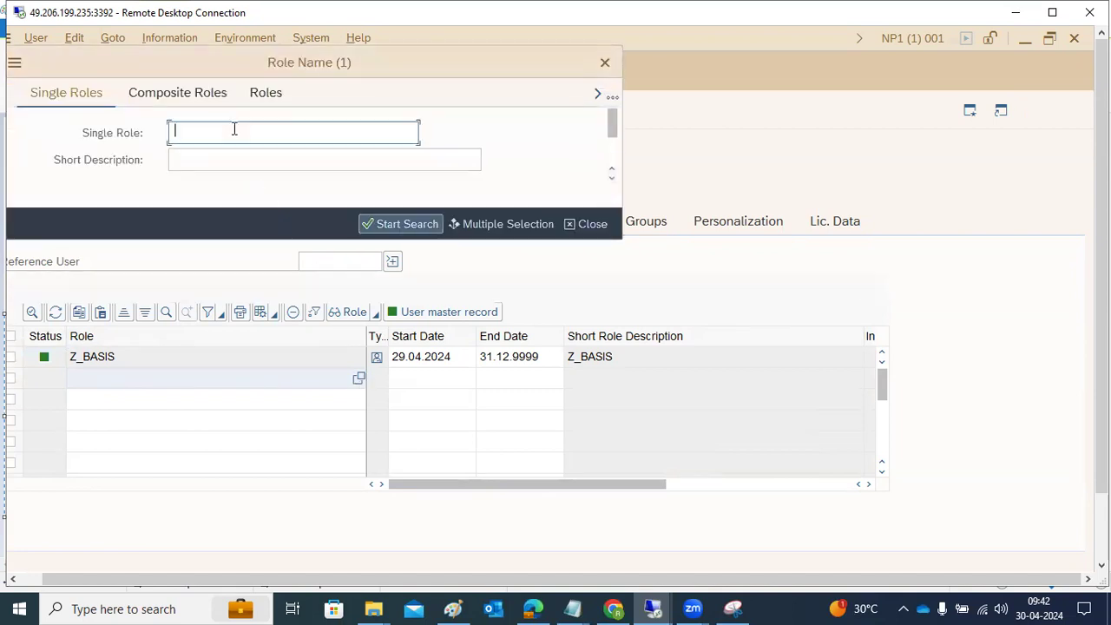
type("*ADMIN*")
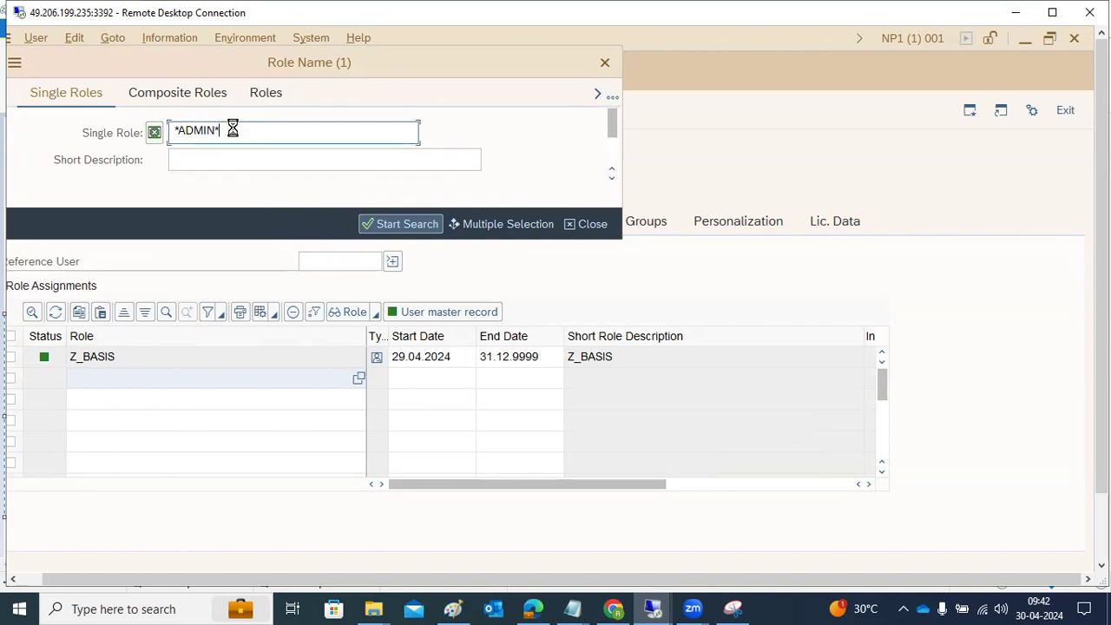
key("Return")
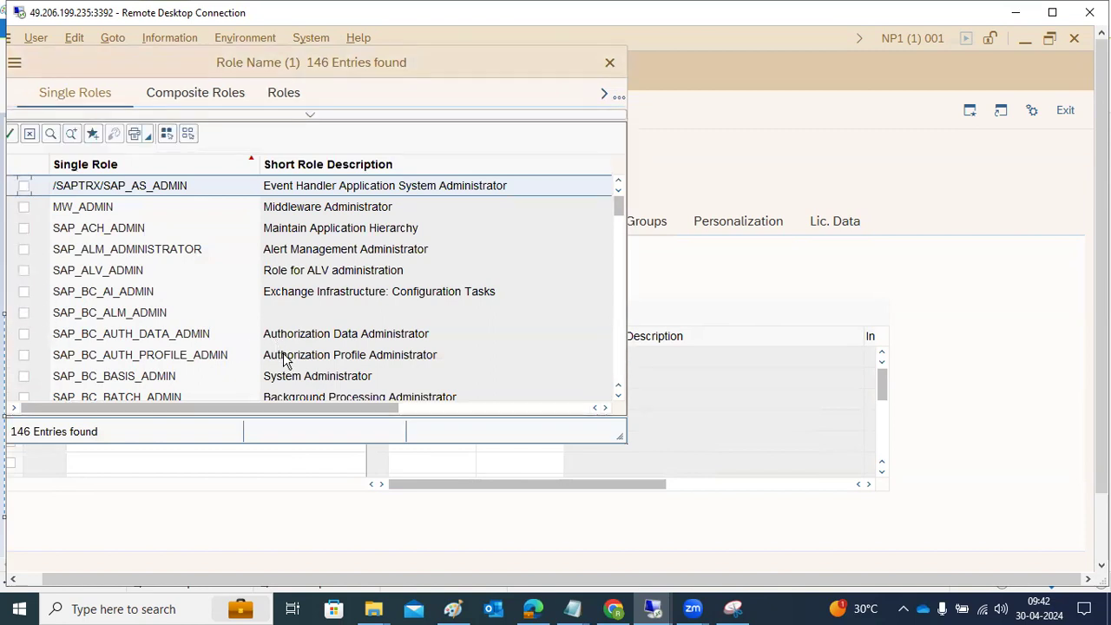
left_click(23, 376)
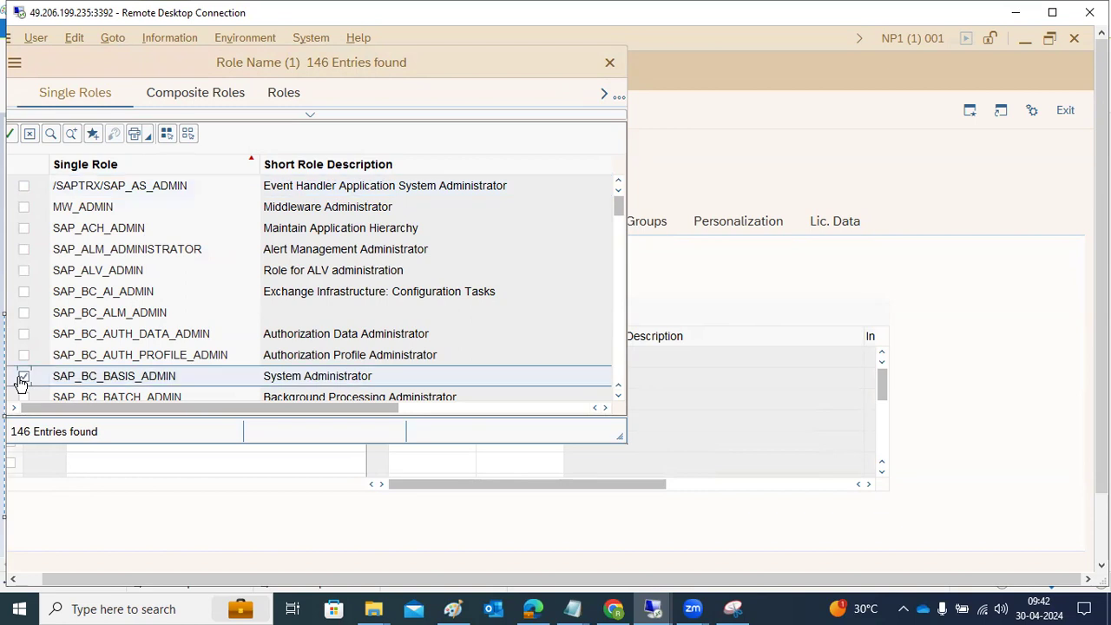
left_click(10, 137)
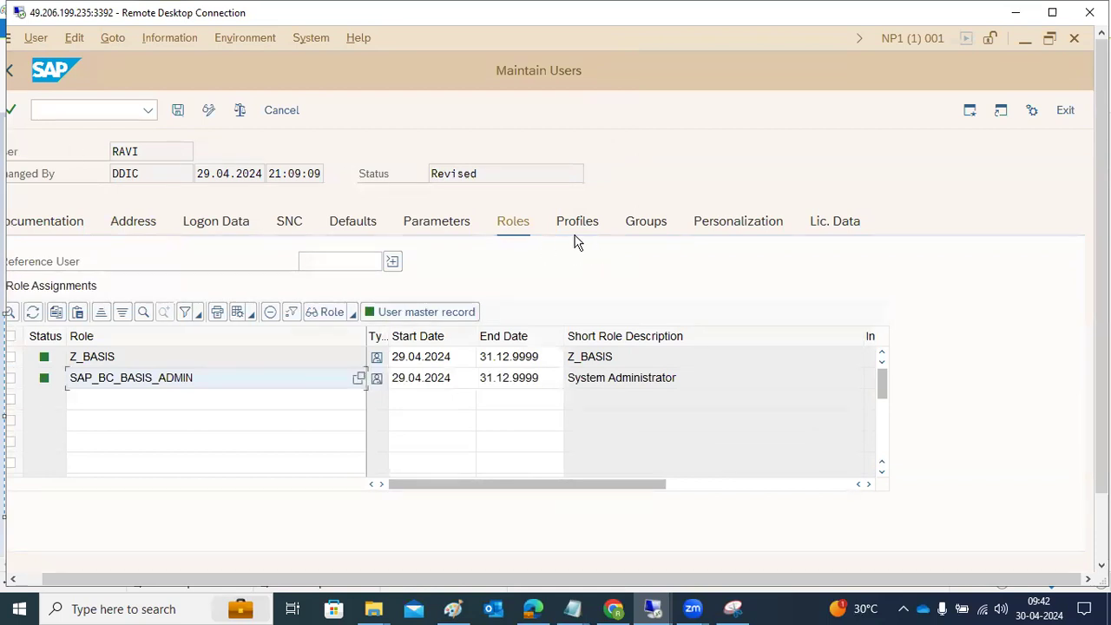
left_click(182, 109)
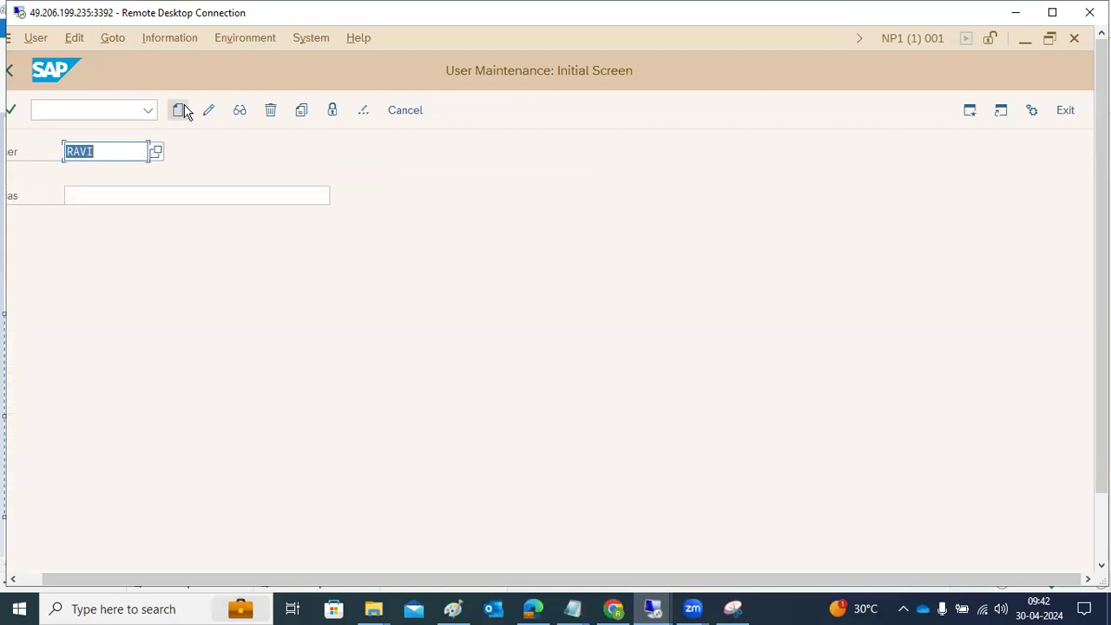
Step: Open mass user maintenance with /nsu10 and enter the users TEST1, TEST2, TEST3, TEST4, TEST5 and TEST6
left_click(94, 108)
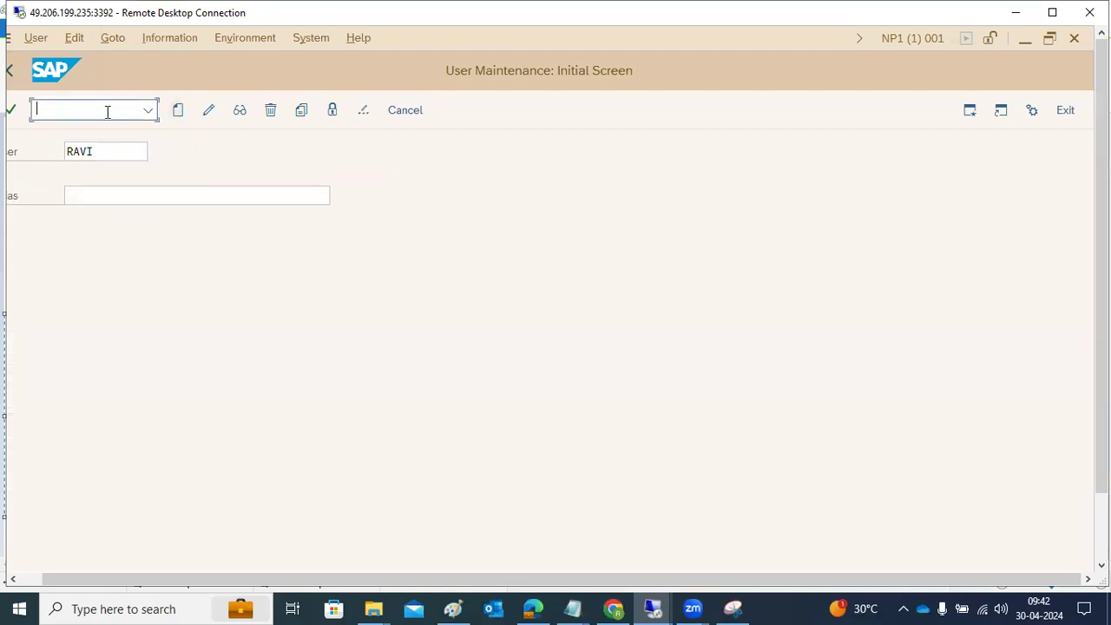
type("/nsu10")
key("Return")
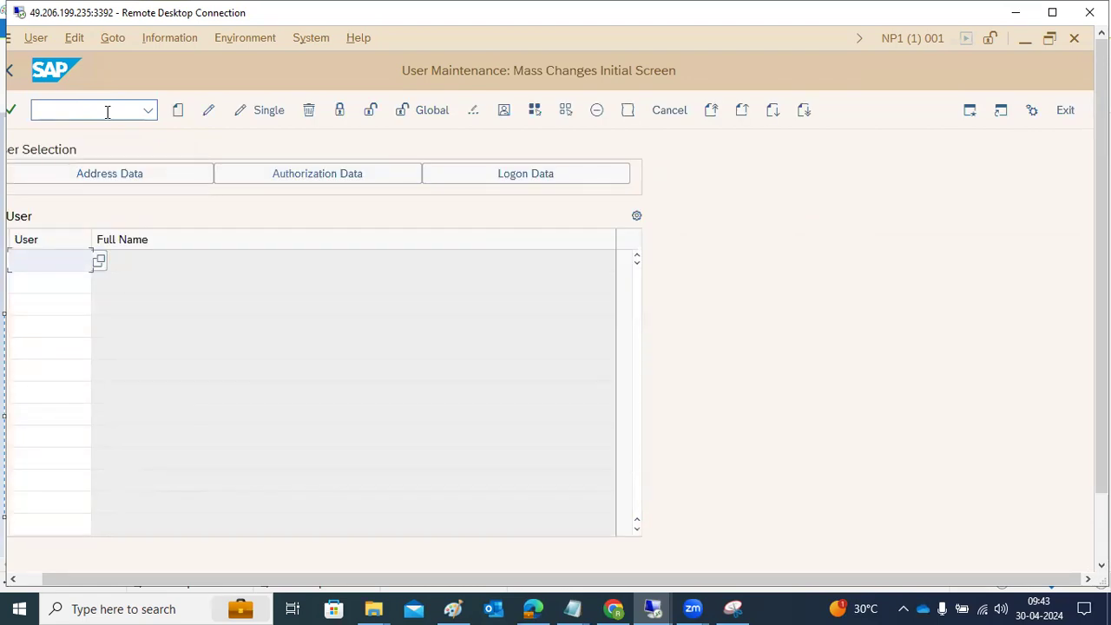
type("TEST1")
key("Down")
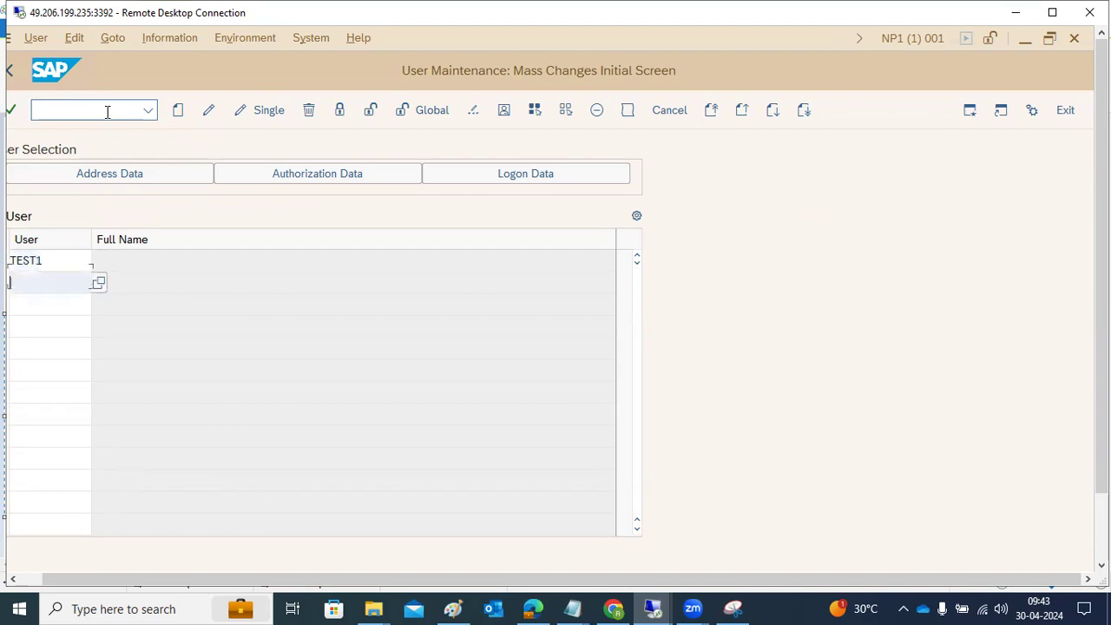
type("TEST2")
key("Down")
type("TESt3")
key("Down")
type("TEST4")
key("Down")
type("TEST")
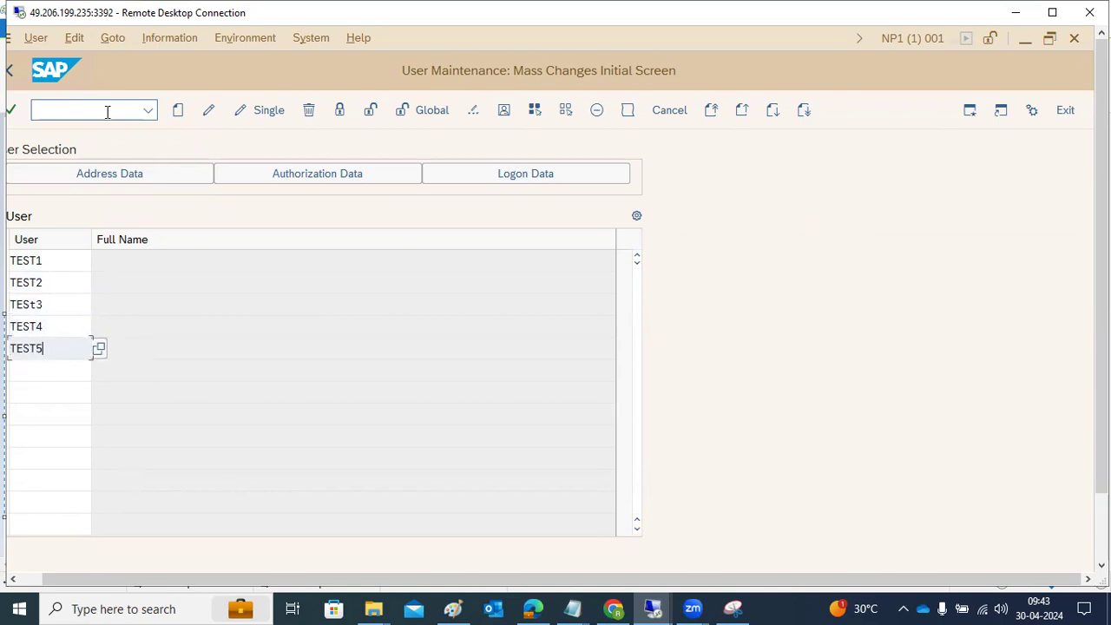
key("Down")
type("TEST6")
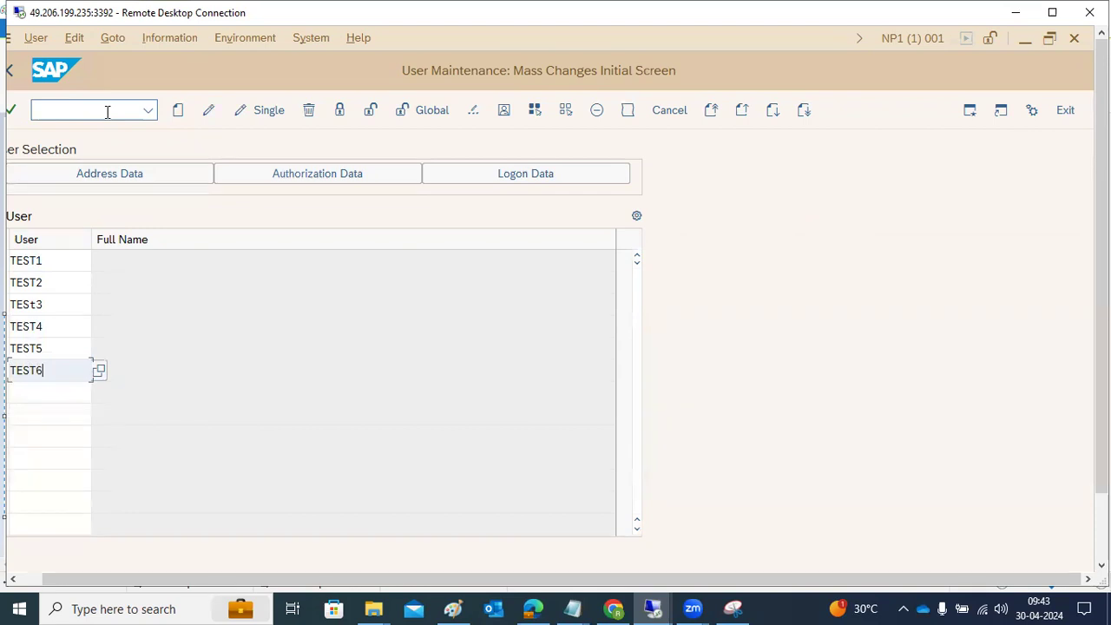
Step: Create the listed users with user type Dialog, save, and review the generated passwords in the mass change log
left_click(183, 115)
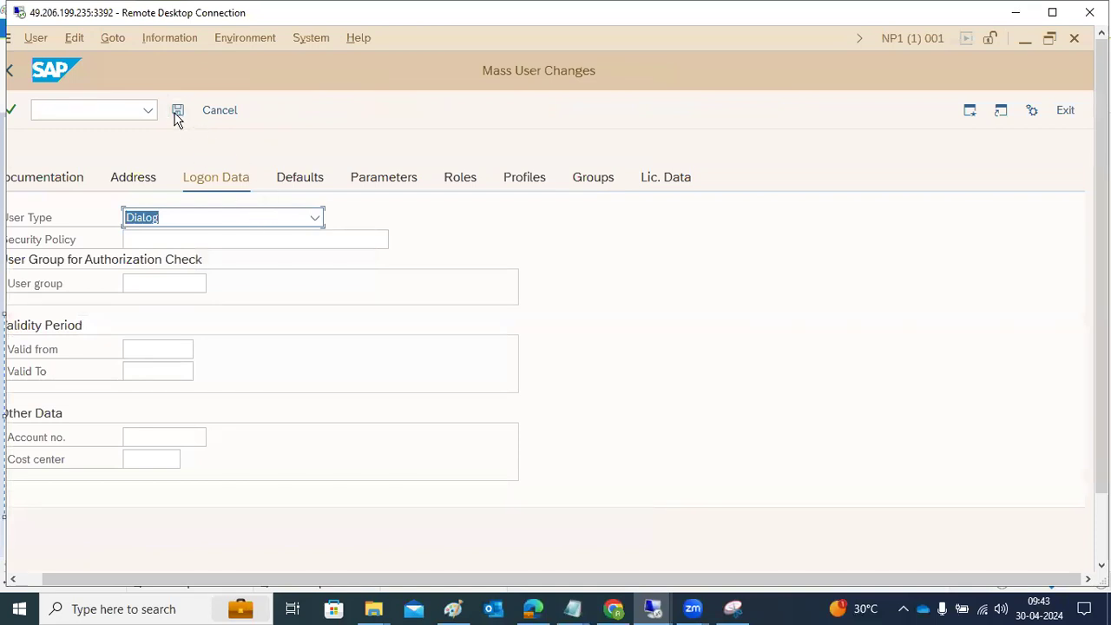
left_click(177, 113)
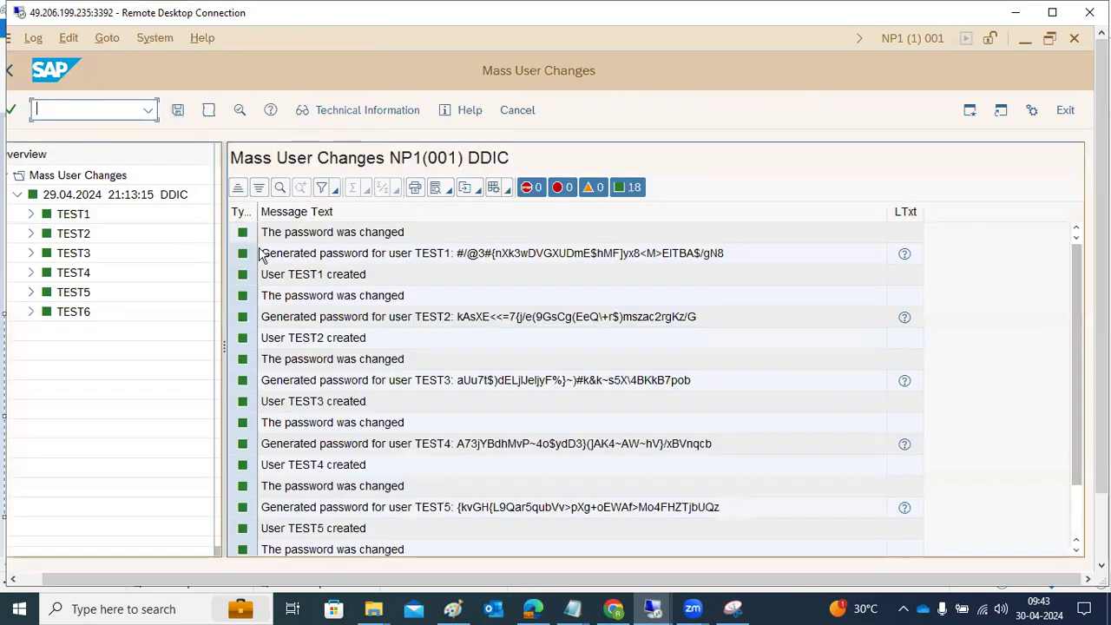
left_click(495, 260)
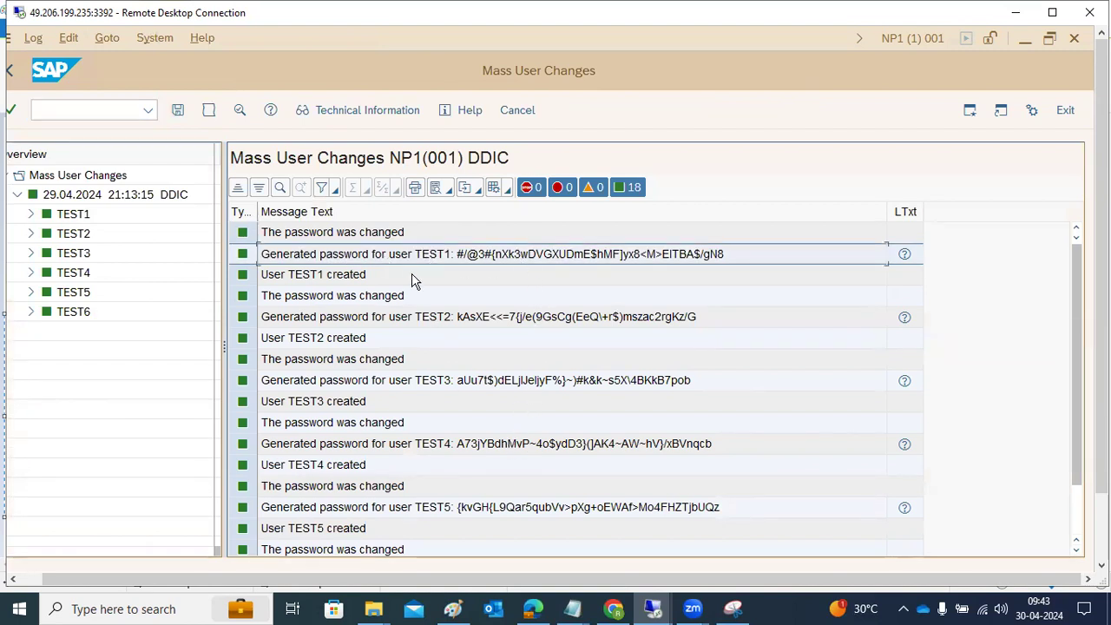
left_click(464, 317)
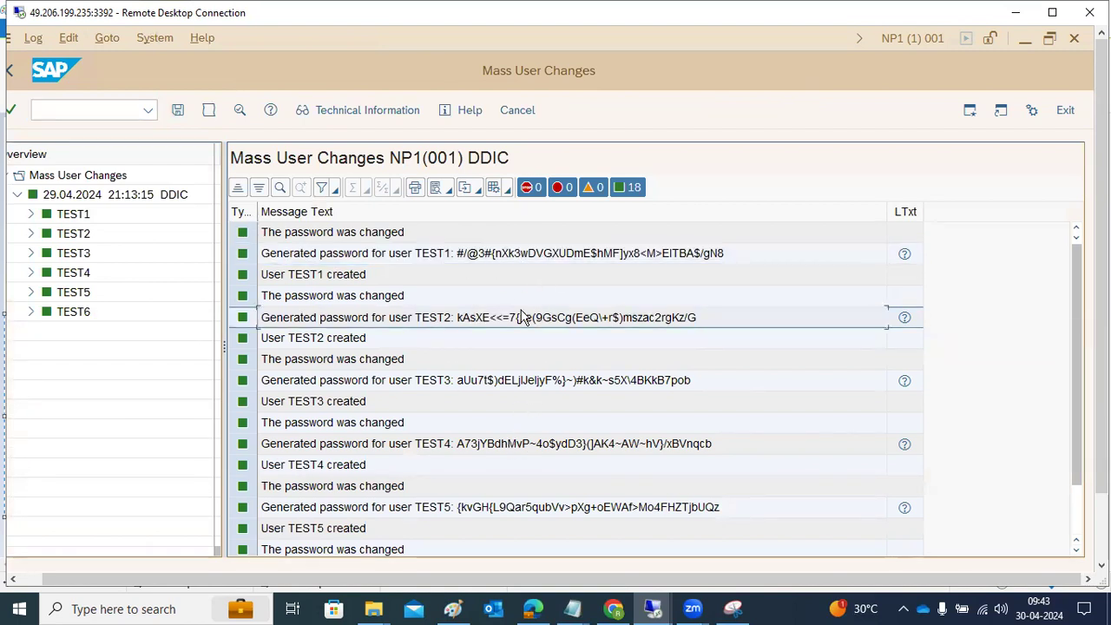
left_click(488, 382)
scroll(478, 427, "down", 1)
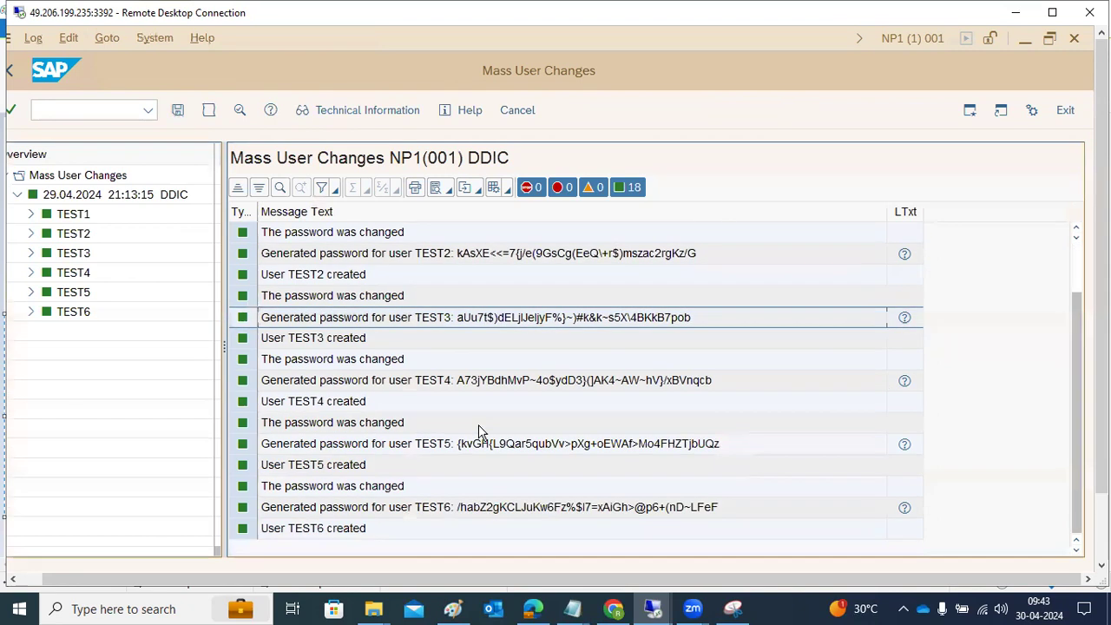
scroll(478, 427, "up", 1)
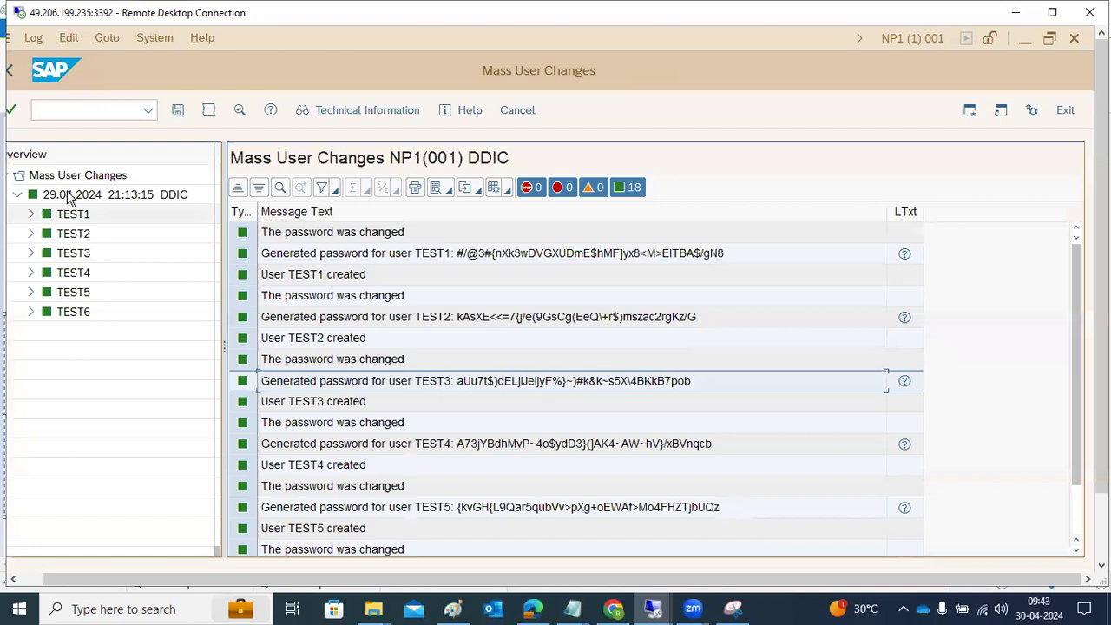
Step: Return to single user maintenance in SU01 and lock user TEST1
left_click(10, 73)
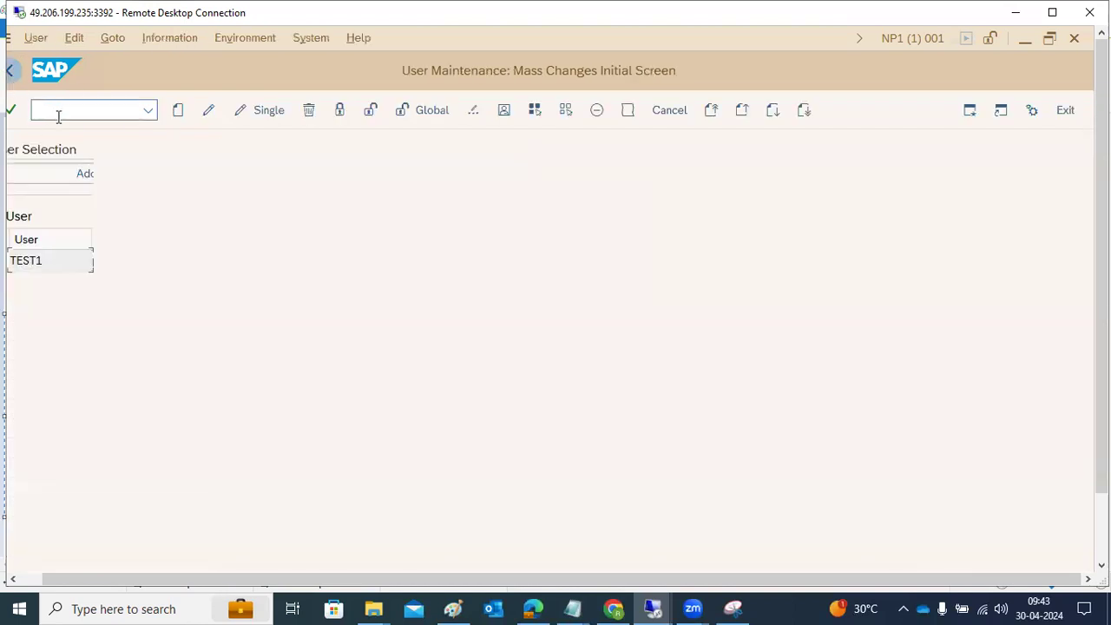
type("/nsu01")
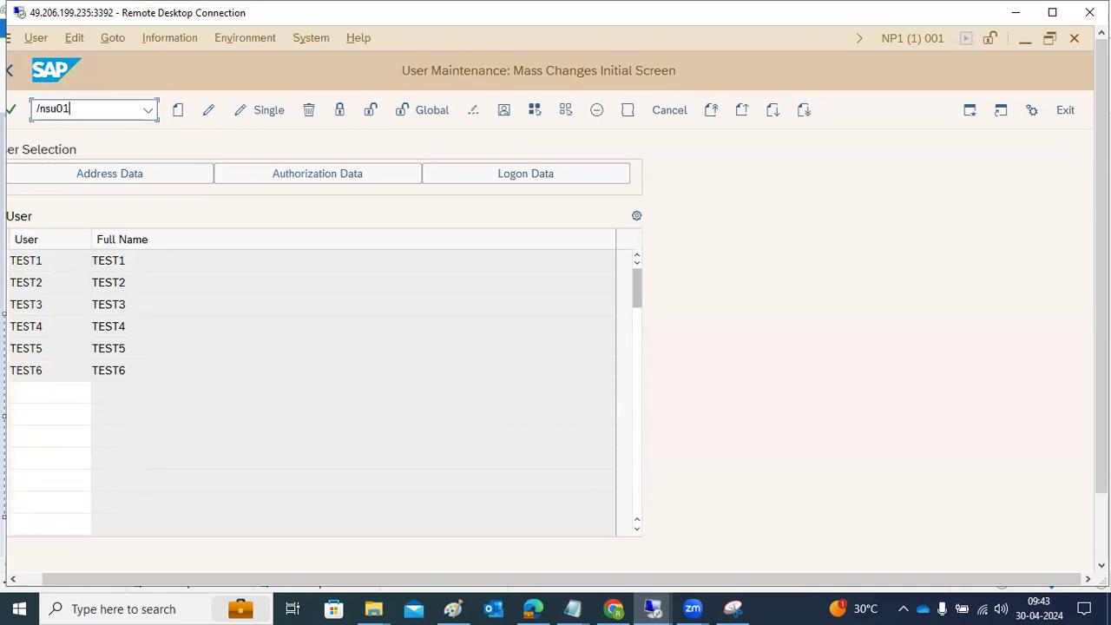
key("Return")
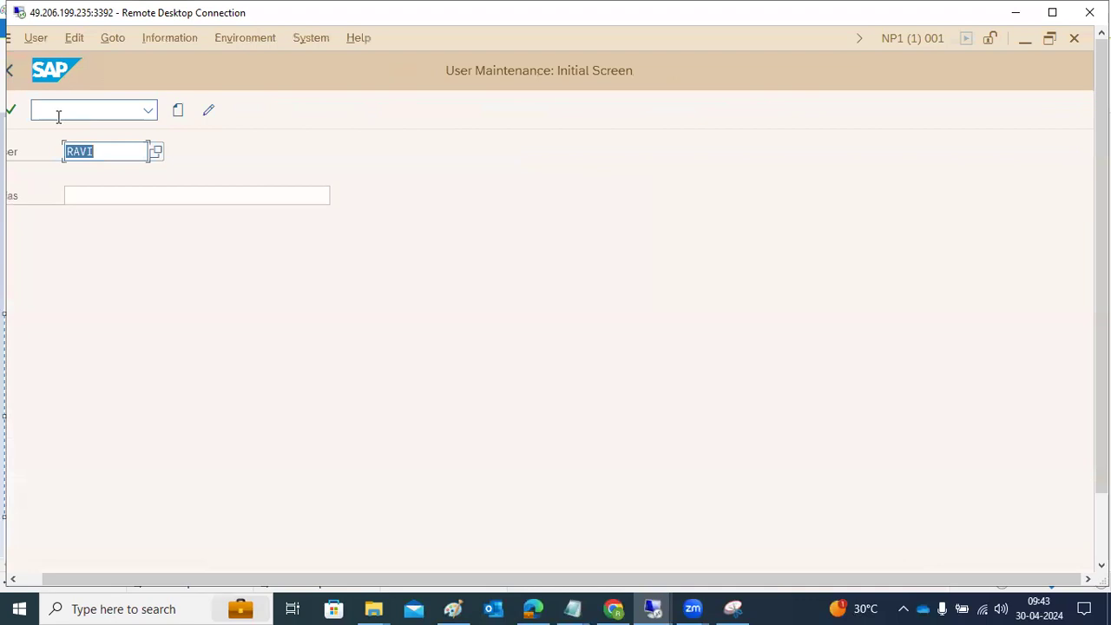
type("TEST1")
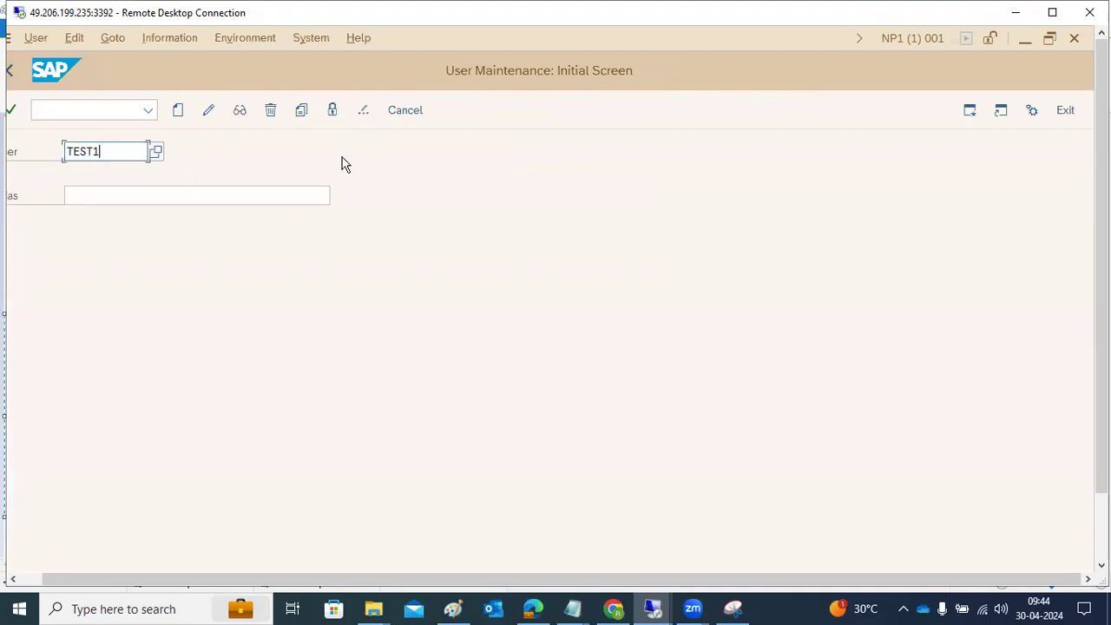
left_click(332, 110)
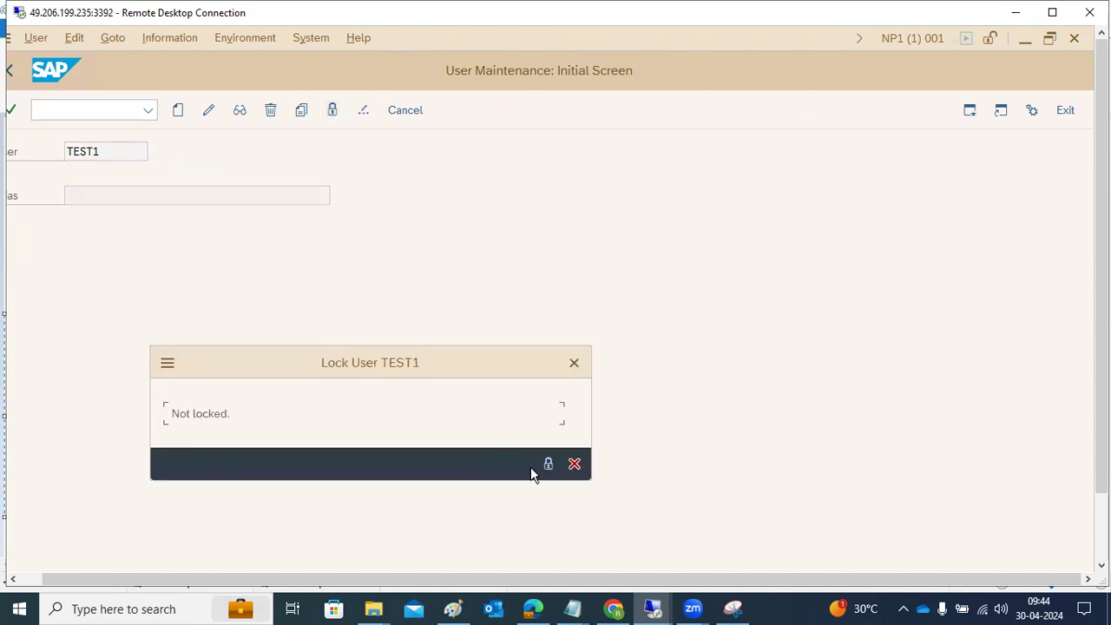
left_click(548, 464)
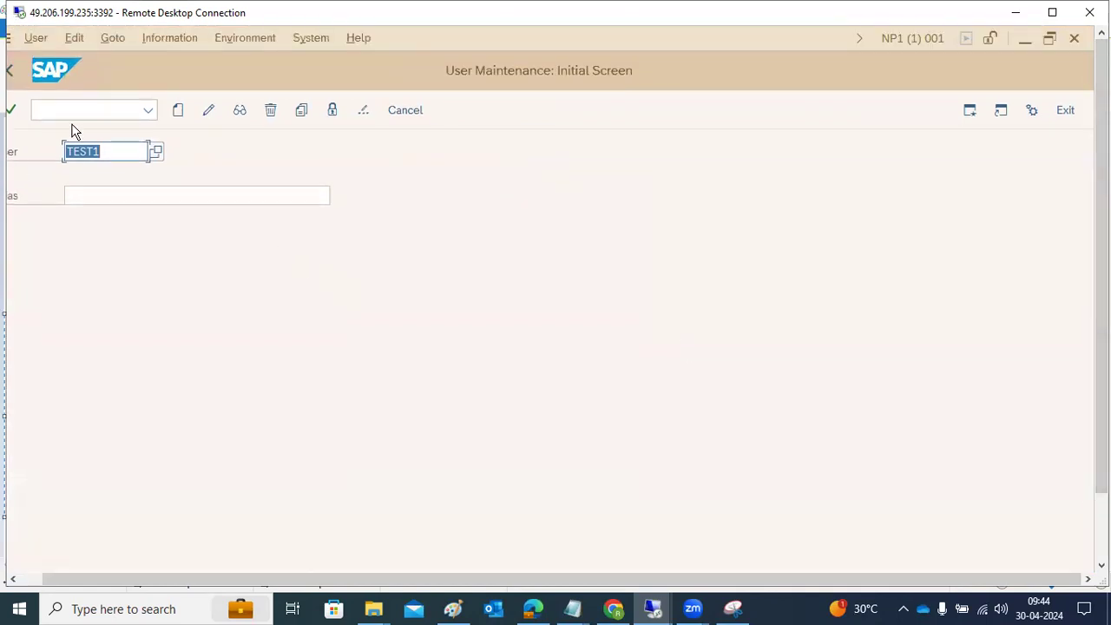
Step: Leave user maintenance and try to run transaction EWZ5
left_click(11, 70)
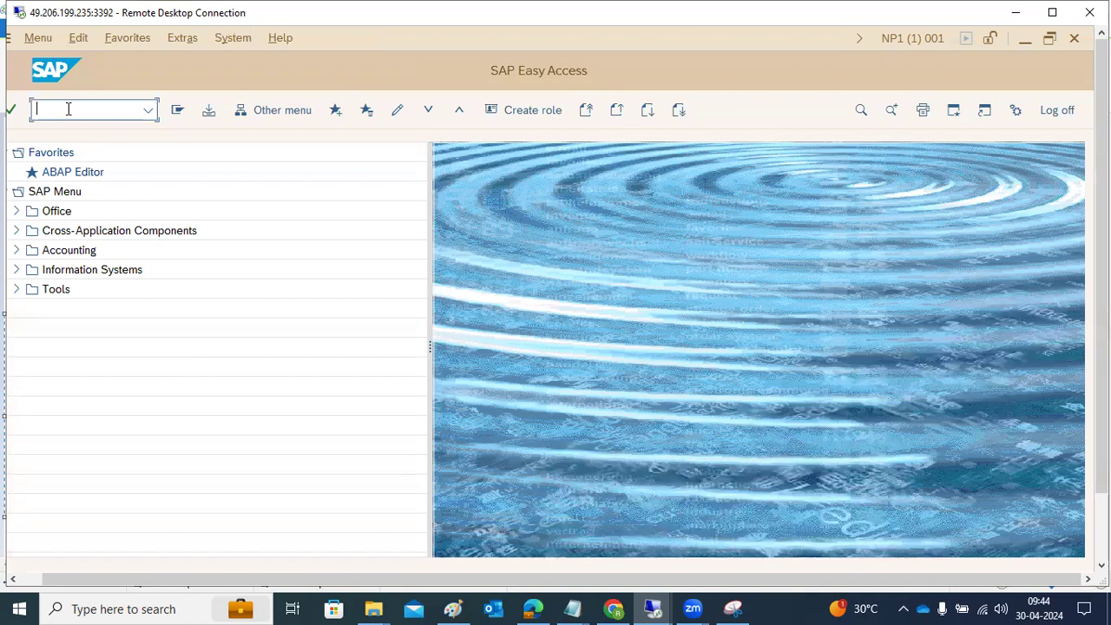
type("EWZ5")
key("Return")
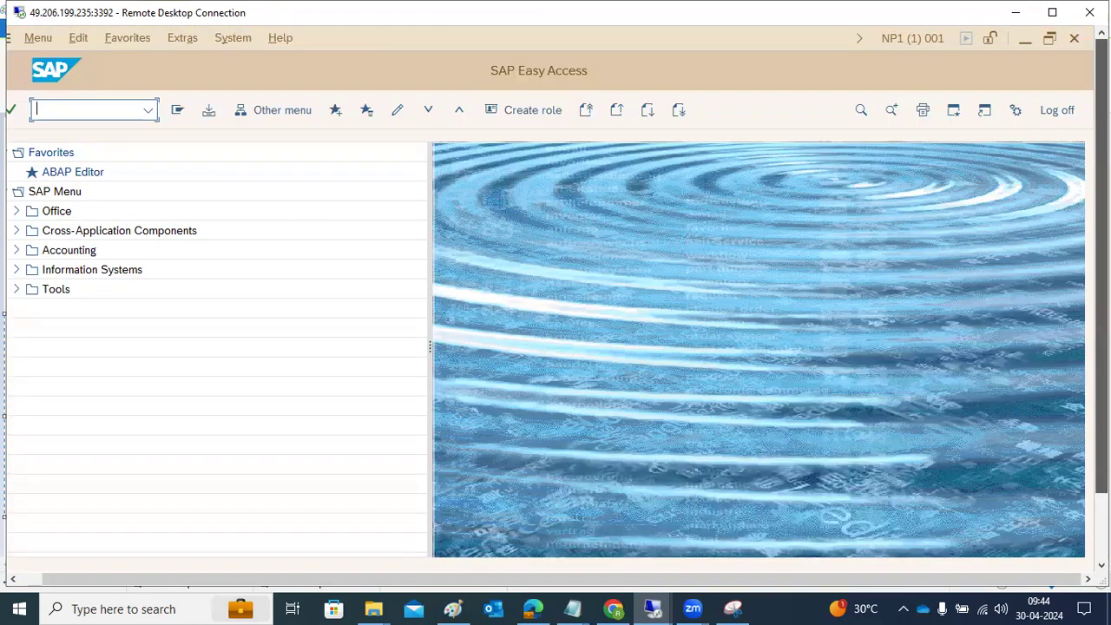
Step: Switch to Paint and undo all notes and drawings until the canvas is blank
left_click(455, 606)
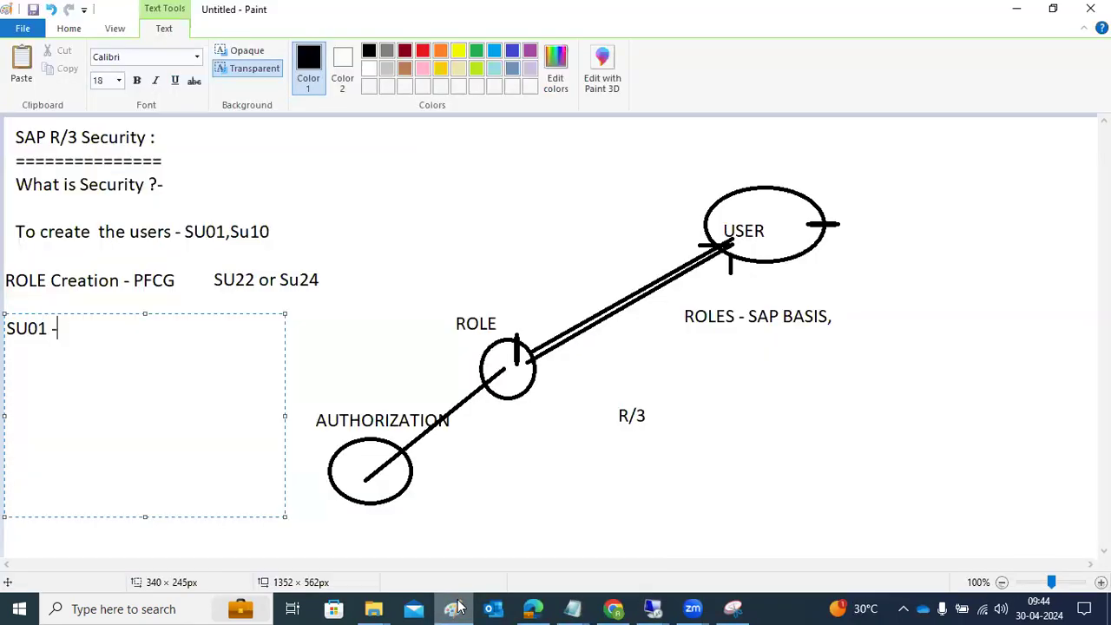
left_click(485, 494)
key("ctrl+z")
key("ctrl+z")
key("ctrl+z")
key("ctrl+z")
key("ctrl+z")
key("ctrl+z")
key("ctrl+z")
key("ctrl+z")
key("ctrl+z")
key("ctrl+z")
key("ctrl+z")
key("ctrl+z")
key("ctrl+z")
key("ctrl+z")
key("ctrl+z")
key("ctrl+z")
key("ctrl+z")
key("ctrl+z")
key("ctrl+z")
key("ctrl+z")
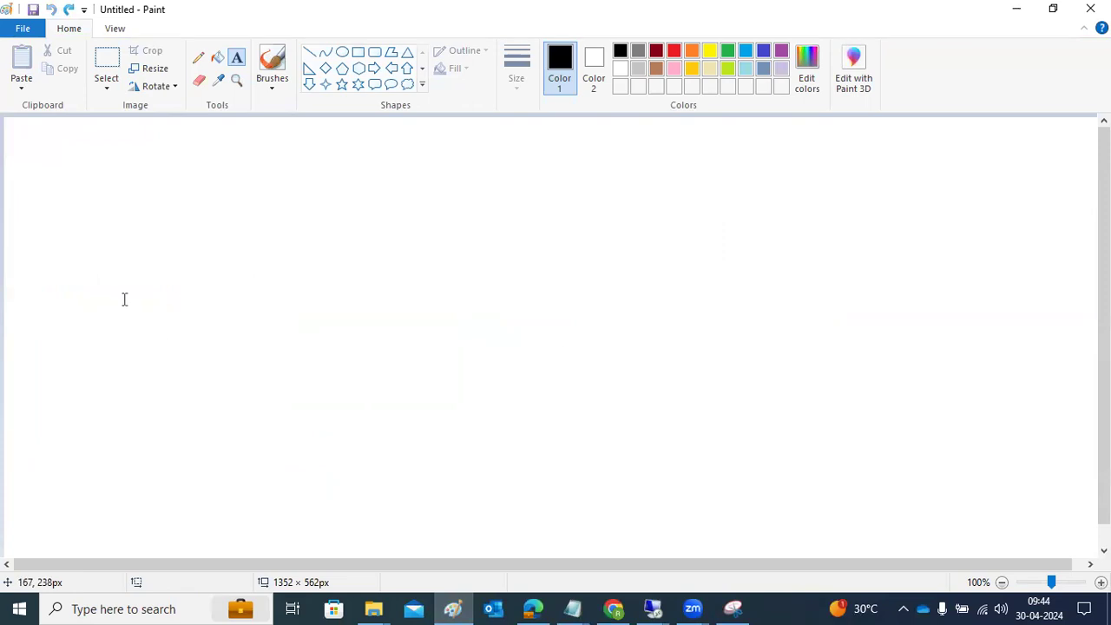
Step: Add a large text block listing "SU01", "SU10", "PFCG -" and "Su53- to check the authorization errors" on separate lines
left_click_drag(23, 140, 601, 518)
type("SU01")
key("Return")
type("SU10")
type("PFCG -")
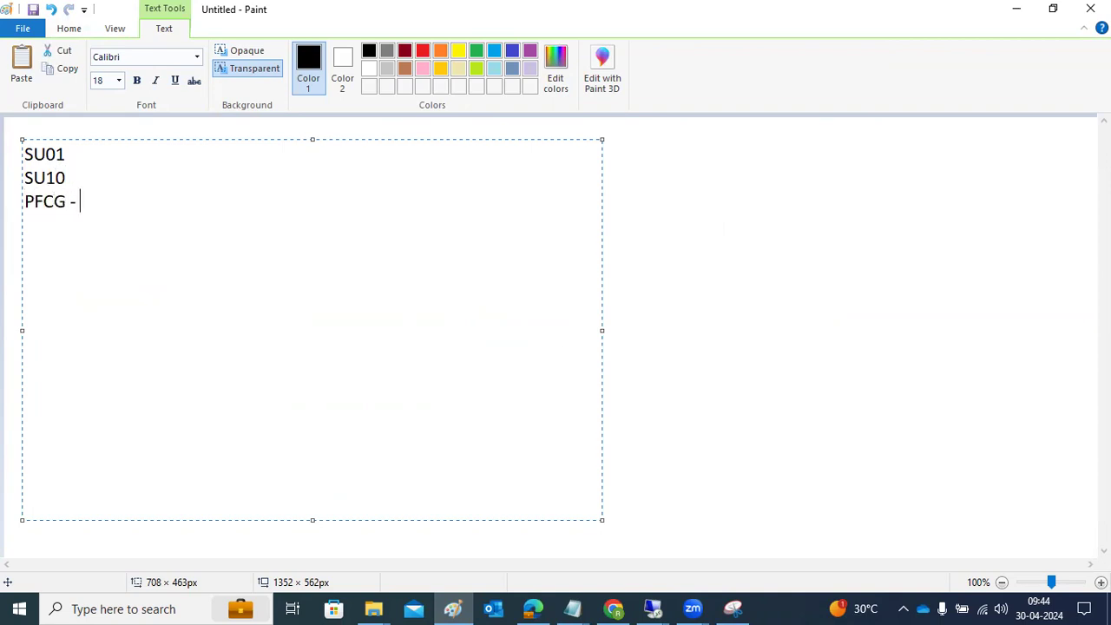
type("Su53- to check the authorization errors")
Step: Switch back to the SAP session in Remote Desktop and run transaction SU53 to check the authorization data
left_click(653, 608)
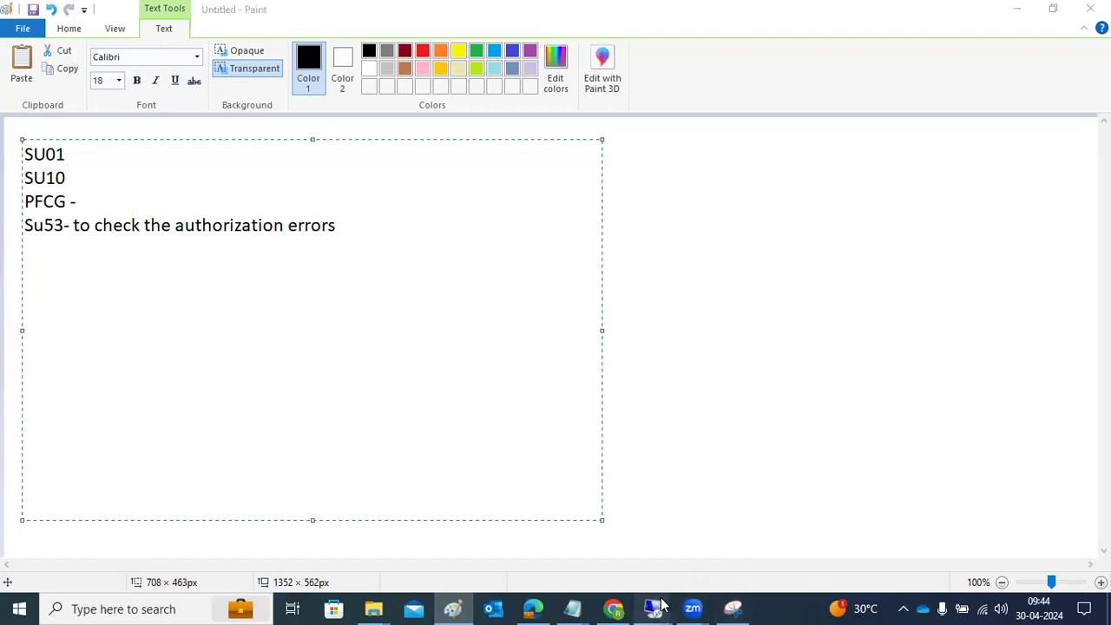
left_click(702, 556)
type("su53")
key("Return")
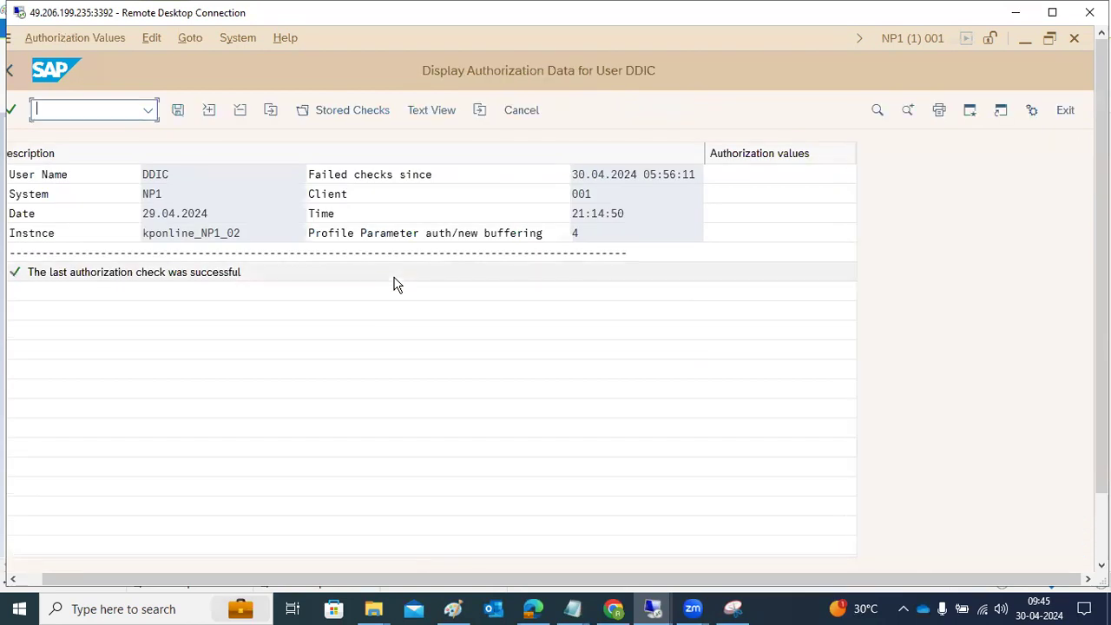
Step: Leave the SU53 authorization data display and switch to Paint
left_click(90, 278)
left_click(12, 76)
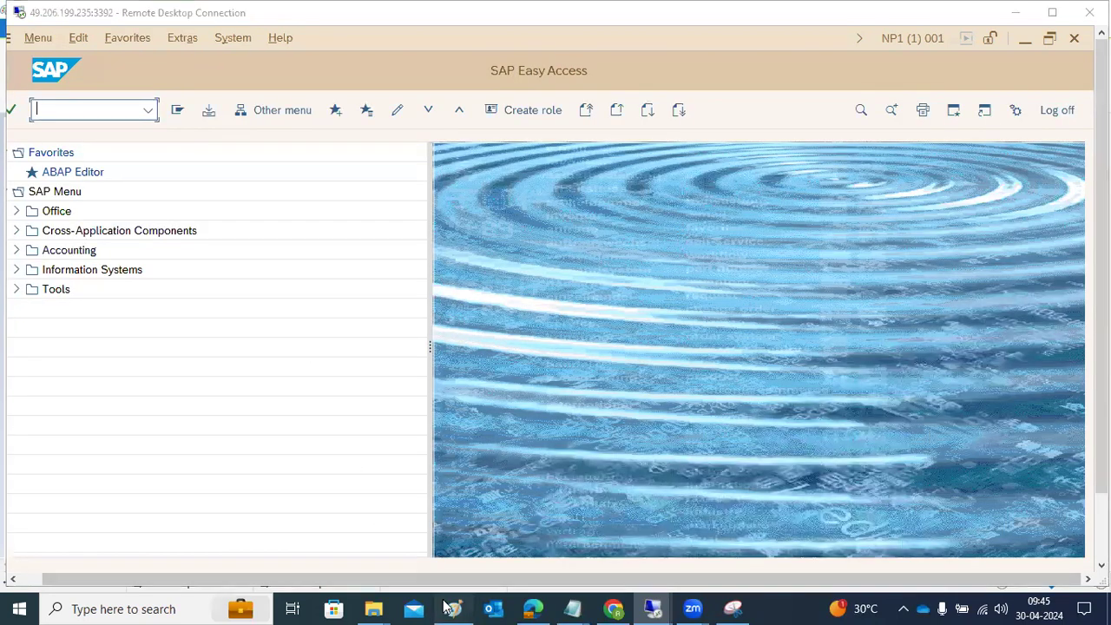
left_click(449, 608)
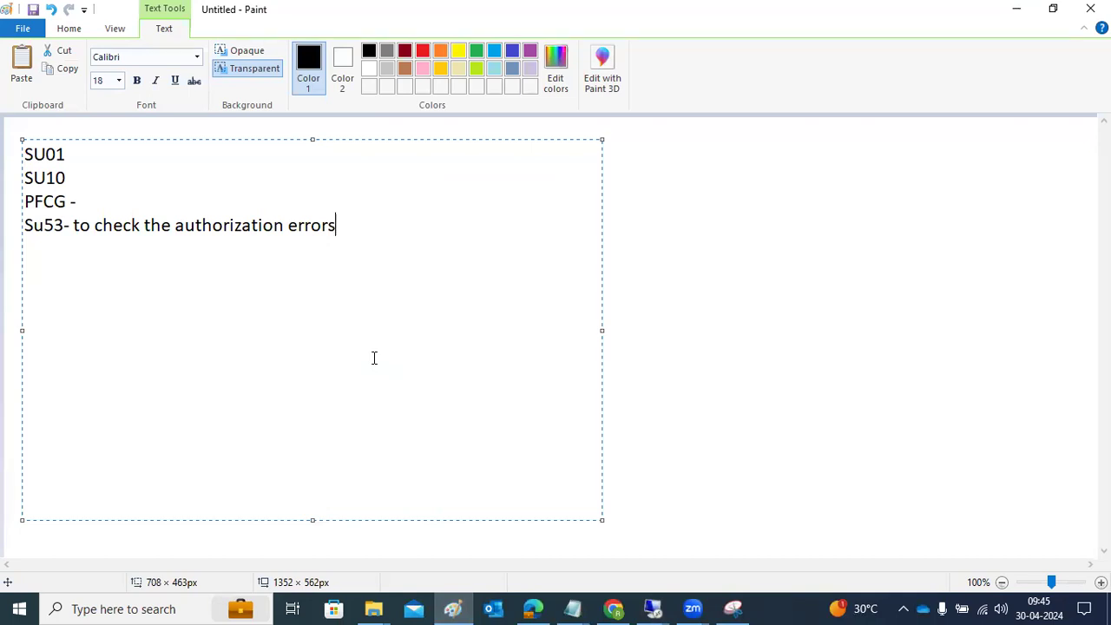
Step: Add the line "Su22 or SU24 -Authorization object related T-codes" below the Su53 note
type("Su22 or SU24 -Authorizati")
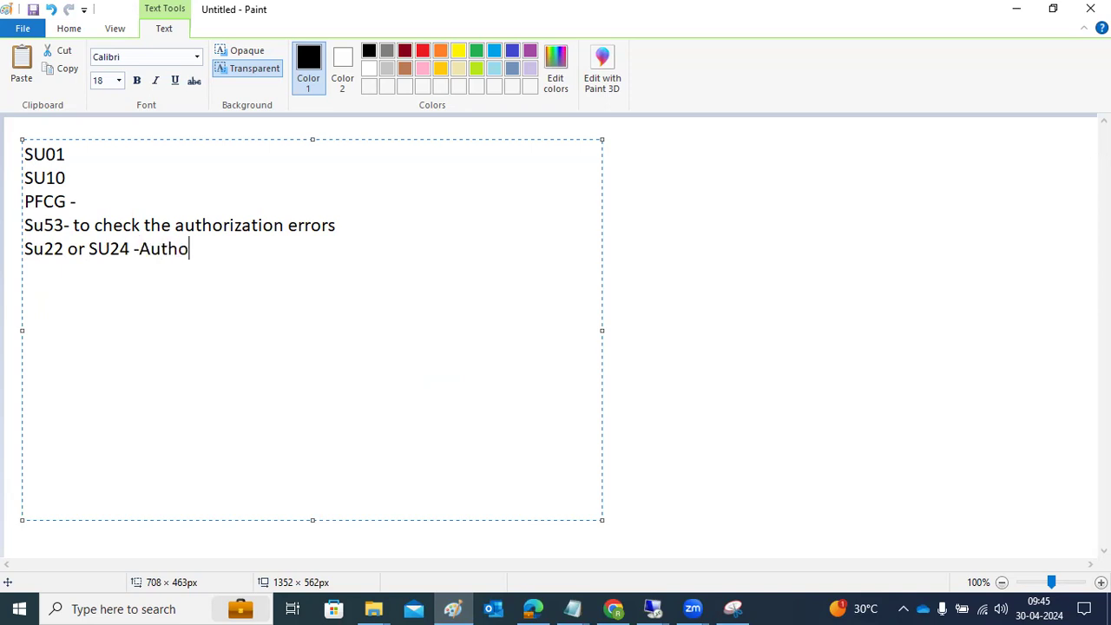
type("ob")
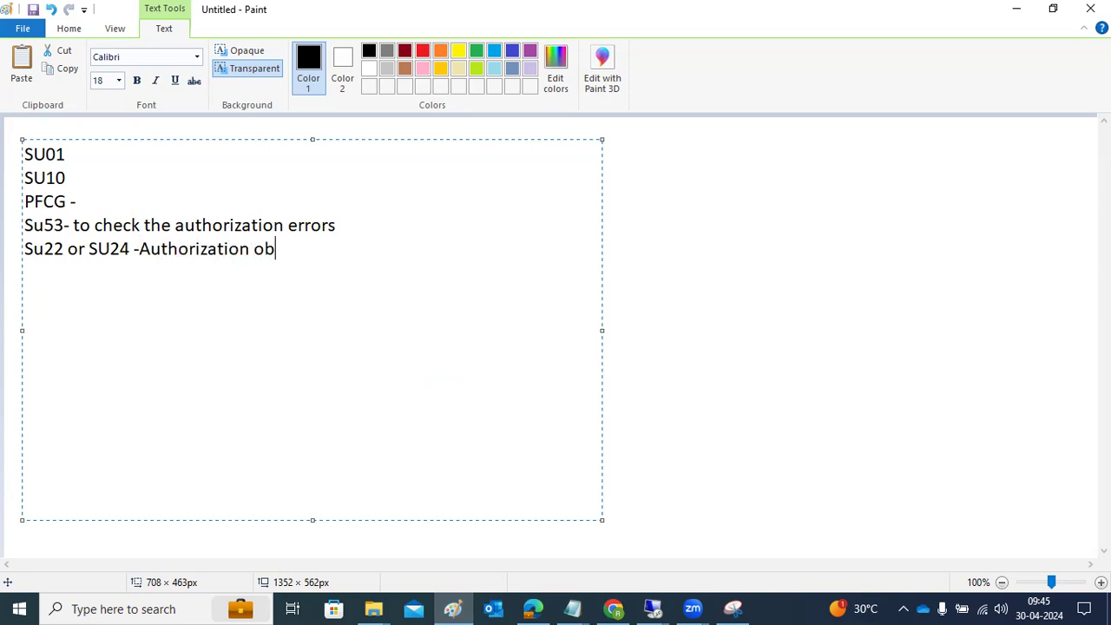
type("ject related ")
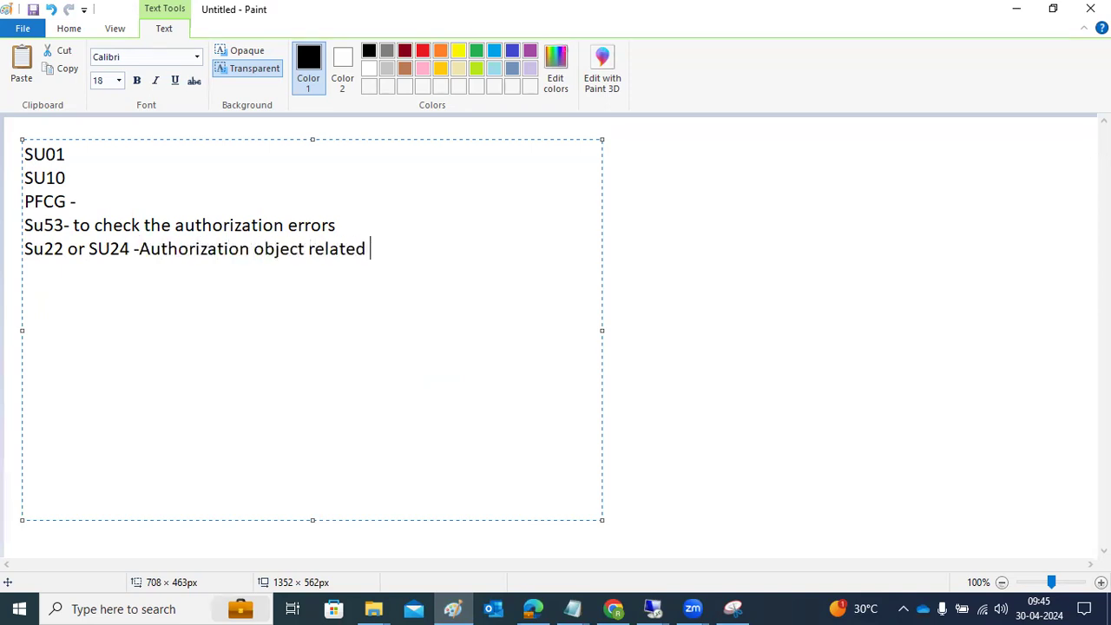
type("T-codes")
left_click(647, 191)
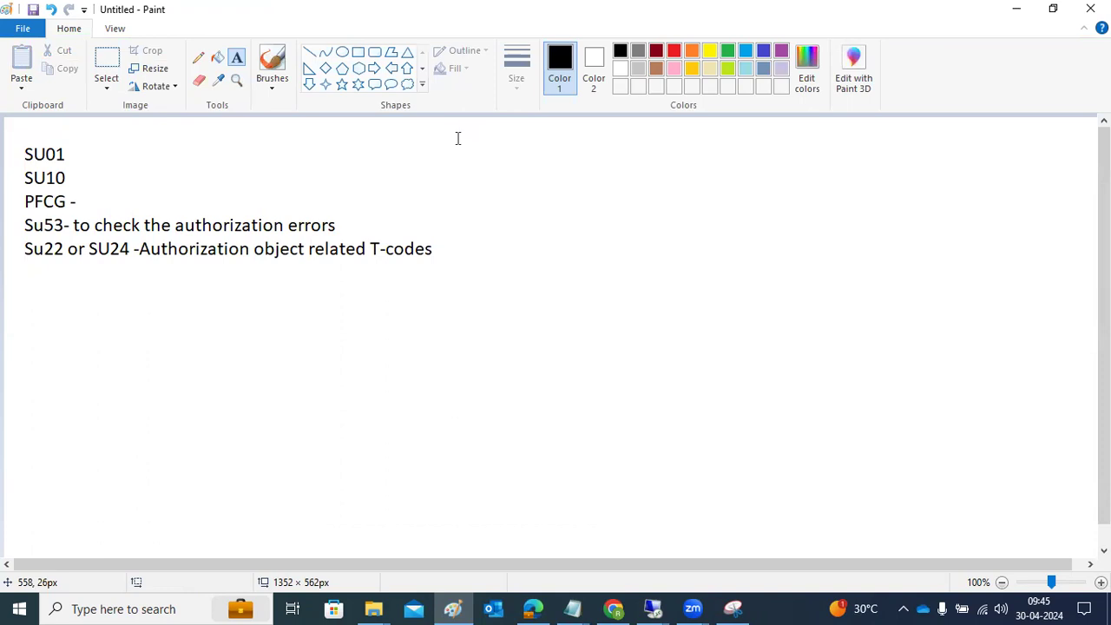
left_click_drag(457, 138, 1094, 519)
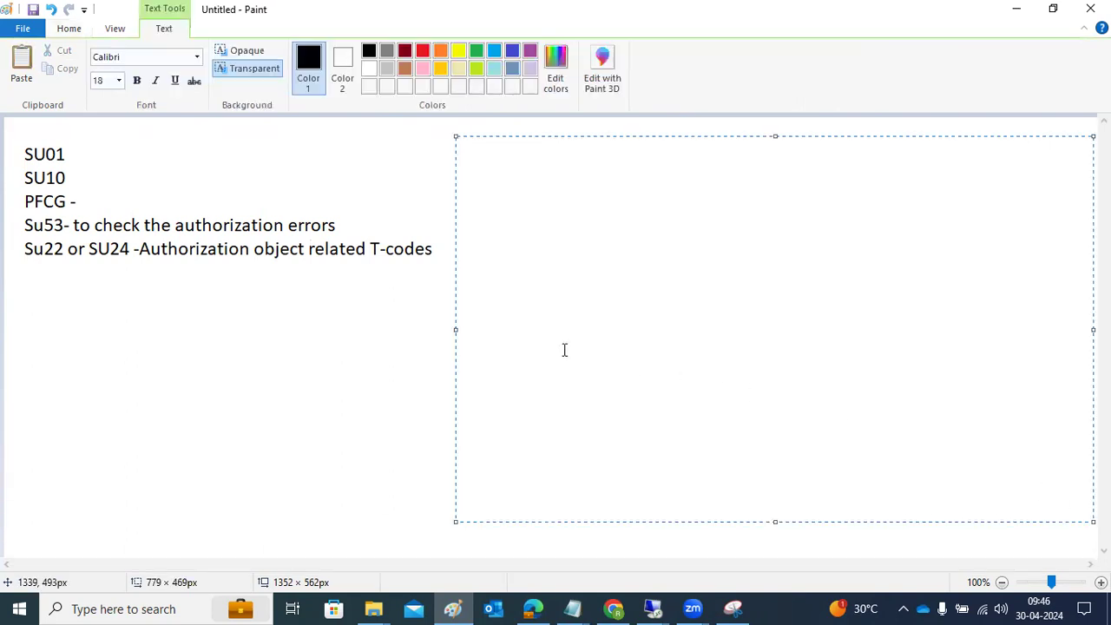
left_click(429, 320)
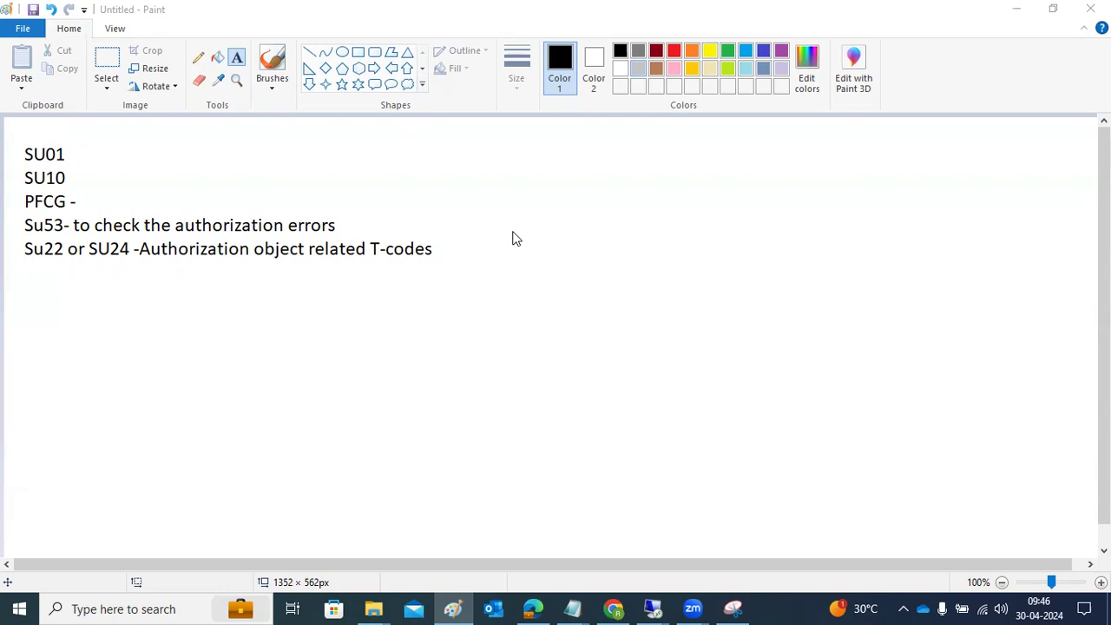
Step: Switch back to the SAP session in Remote Desktop and open user TEST1 for editing in transaction SU01
mouse_move(653, 608)
left_click(741, 542)
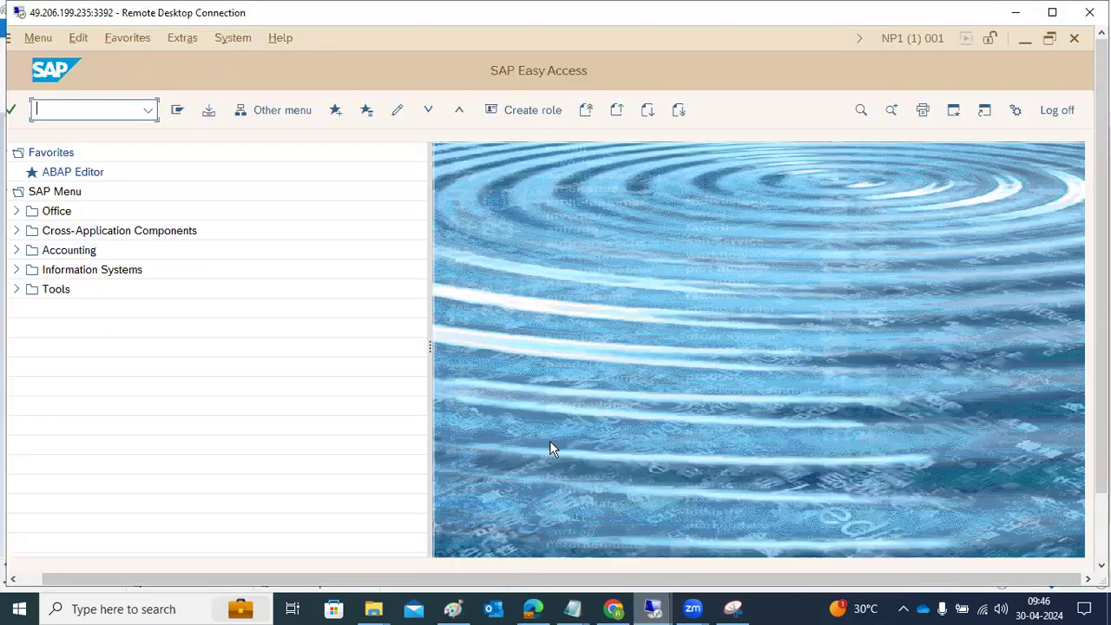
type("su01")
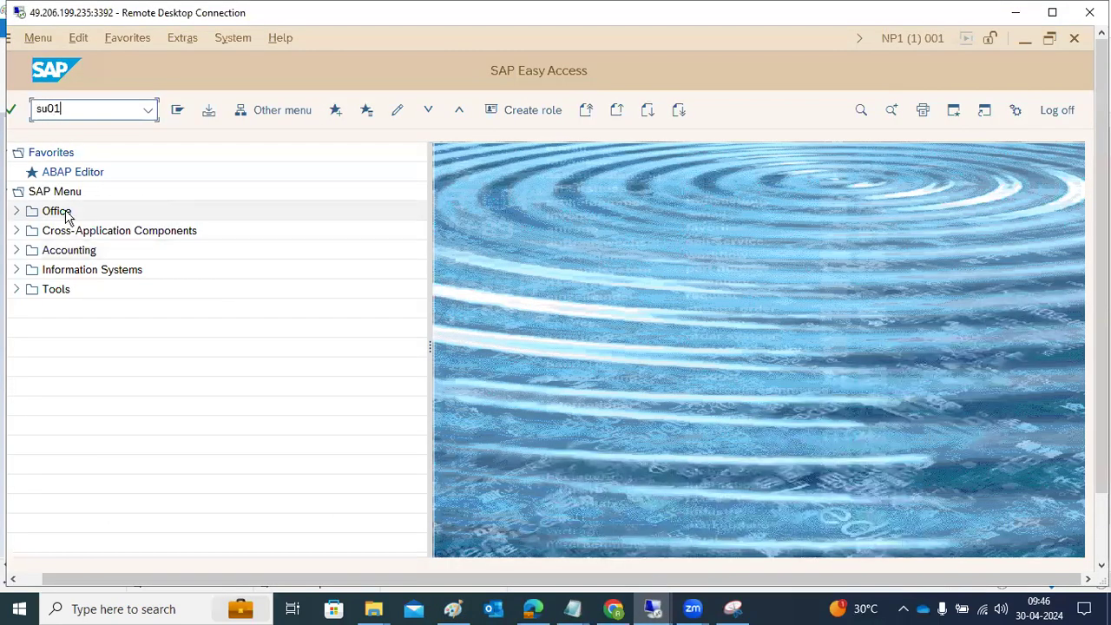
key("Return")
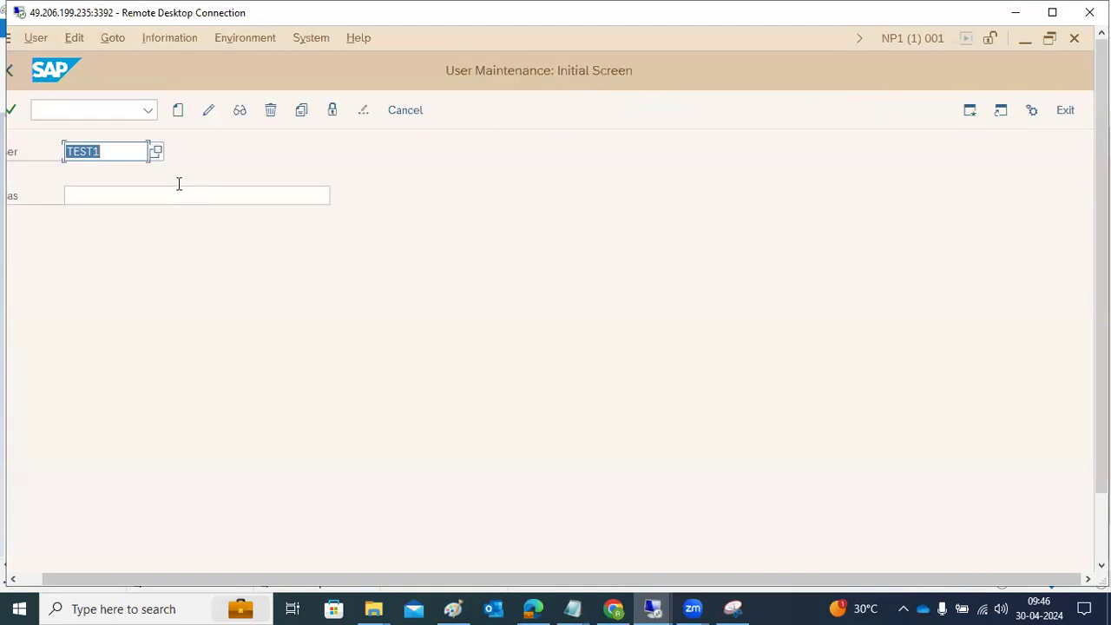
left_click(207, 115)
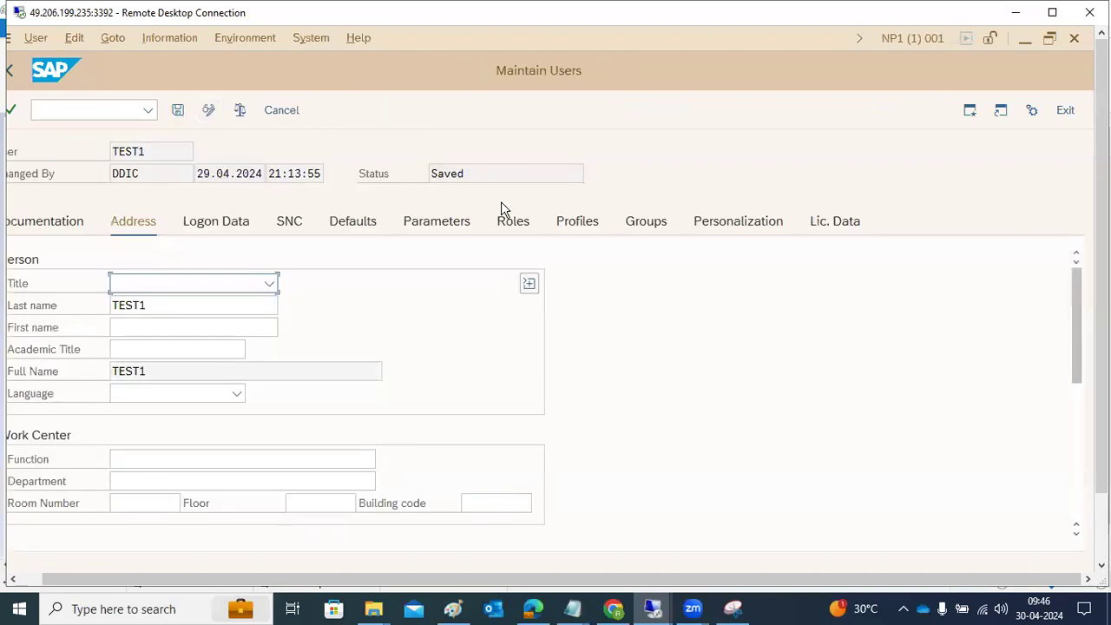
Step: Look at the contractual user type choices in TEST1's license data and cancel the editing
left_click(834, 229)
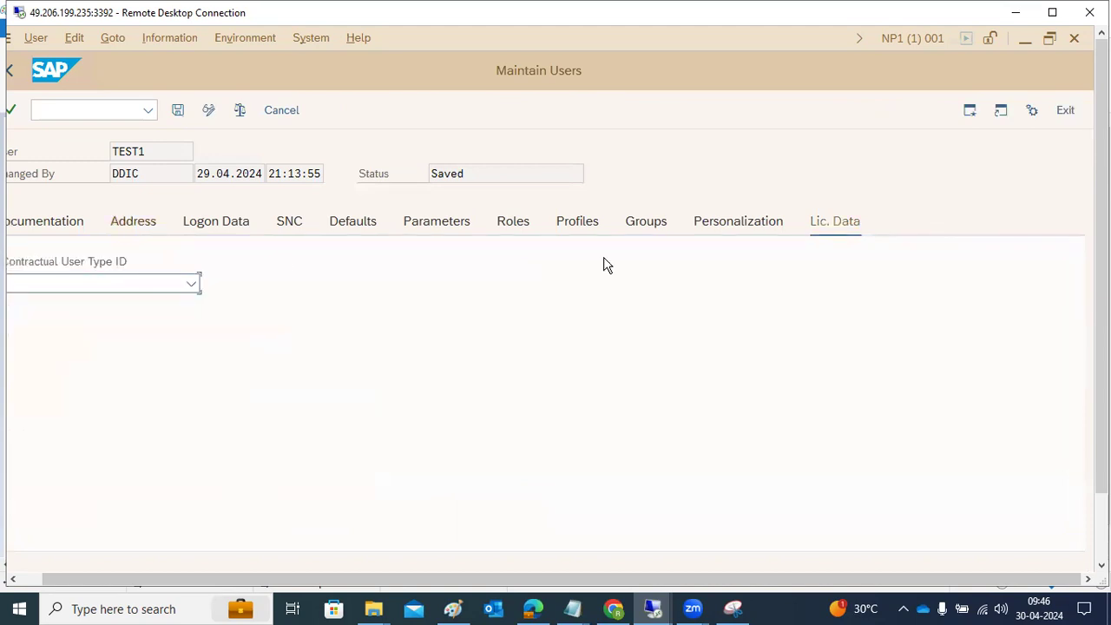
left_click(195, 284)
left_click(277, 117)
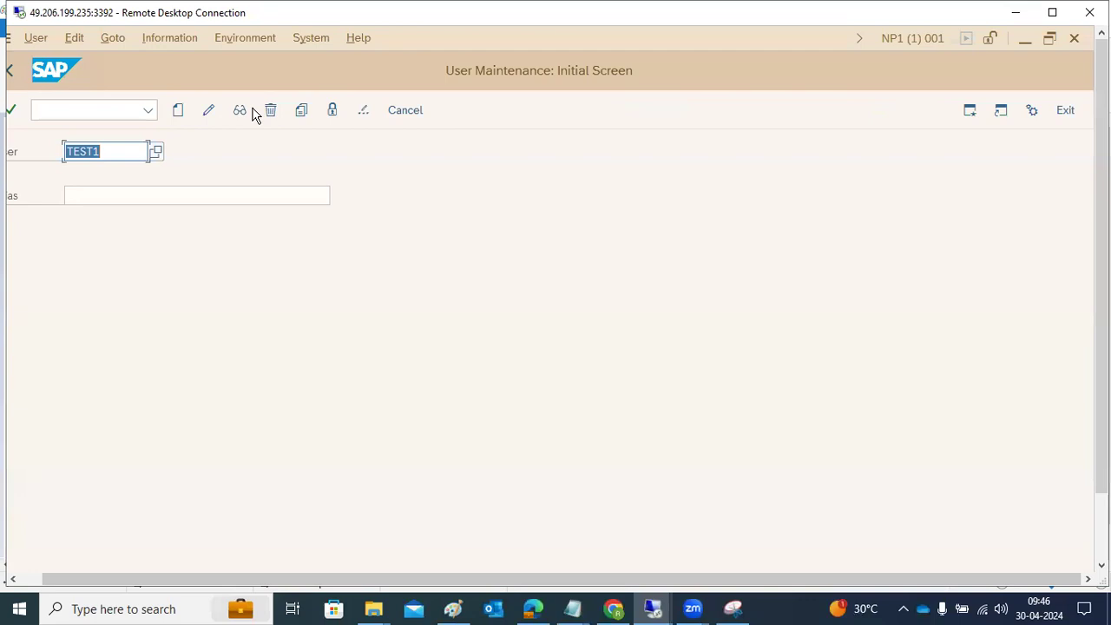
Step: Display user TEST1, review its logon data, role assignments and license data, and return to the initial user maintenance screen
left_click(243, 111)
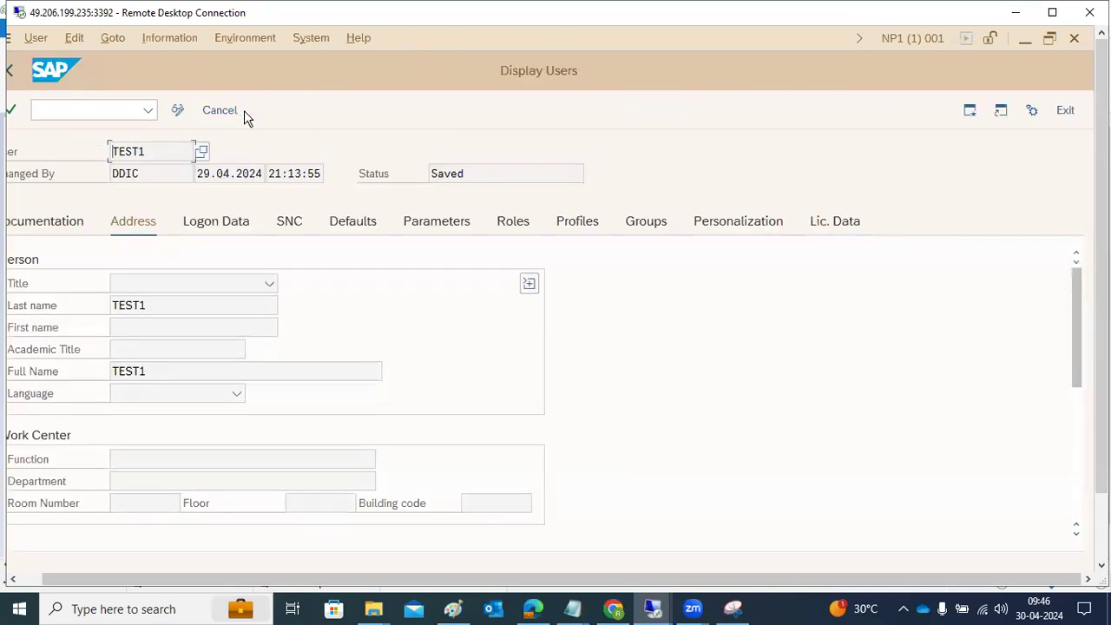
left_click(223, 228)
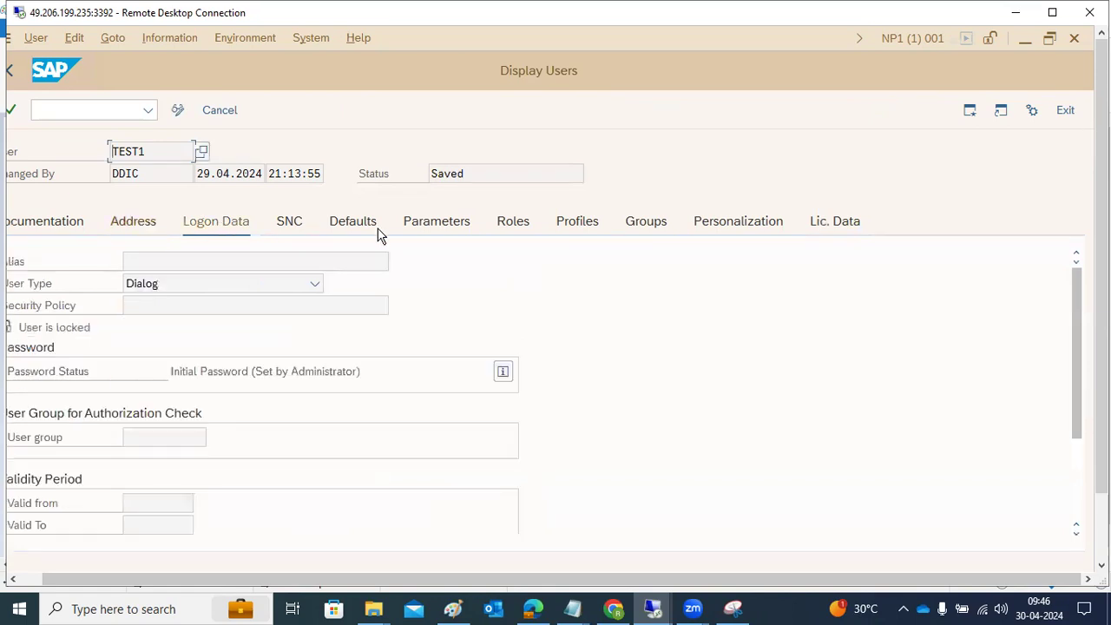
left_click(502, 224)
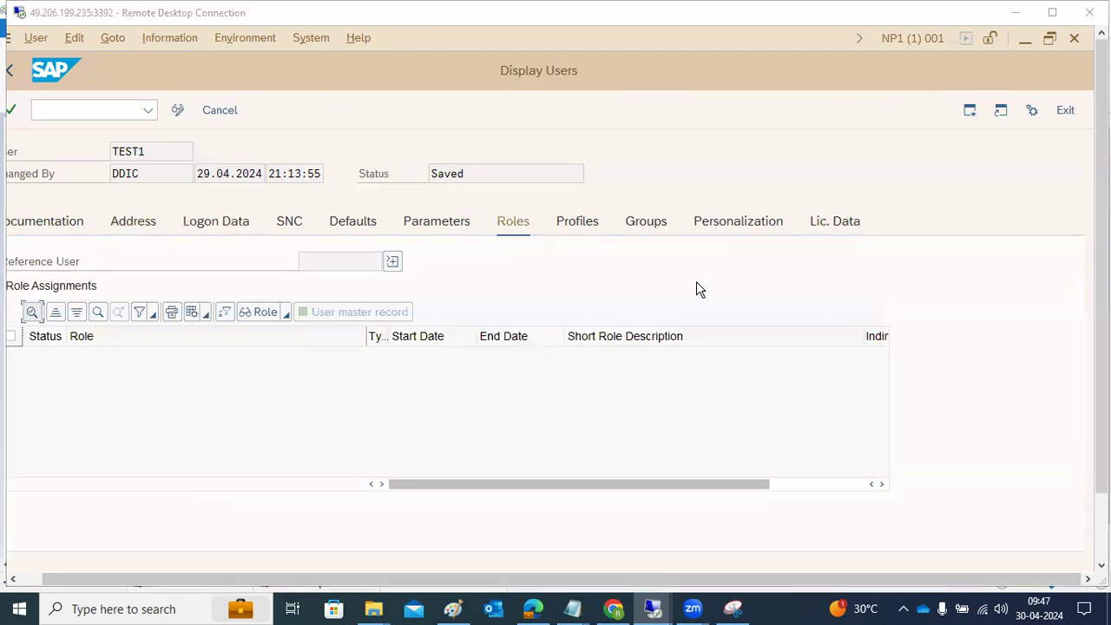
left_click(807, 234)
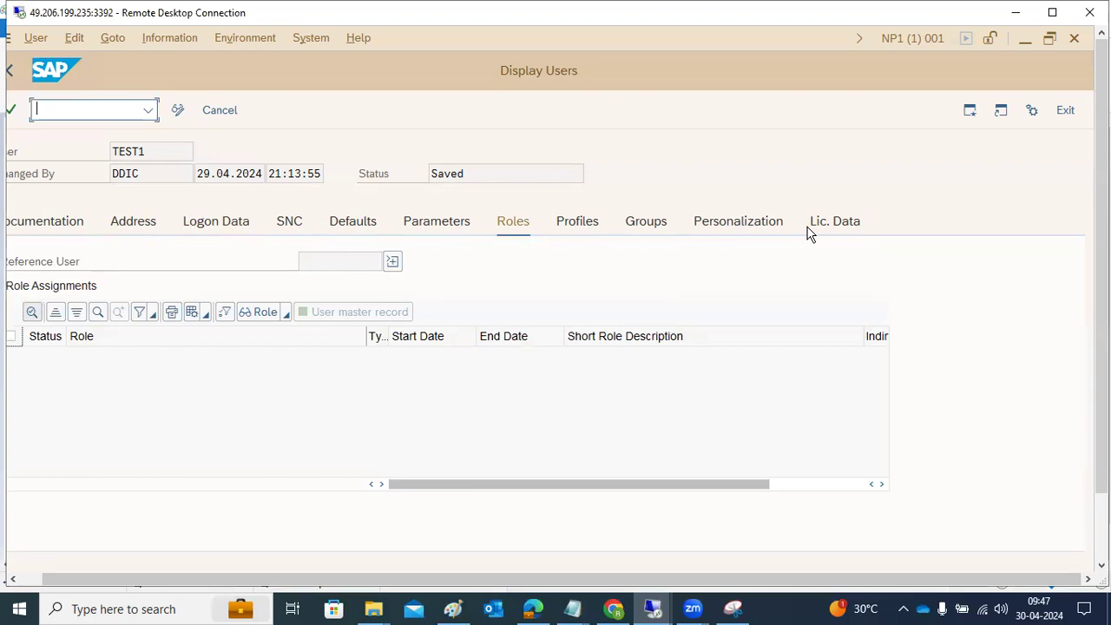
left_click(814, 223)
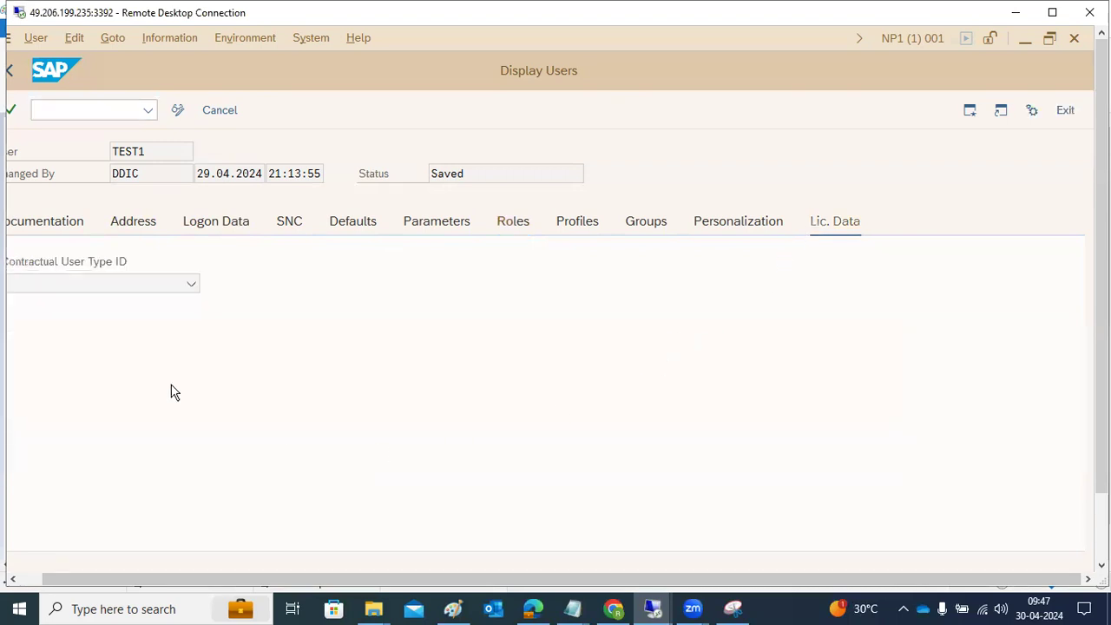
left_click_drag(48, 574, 37, 579)
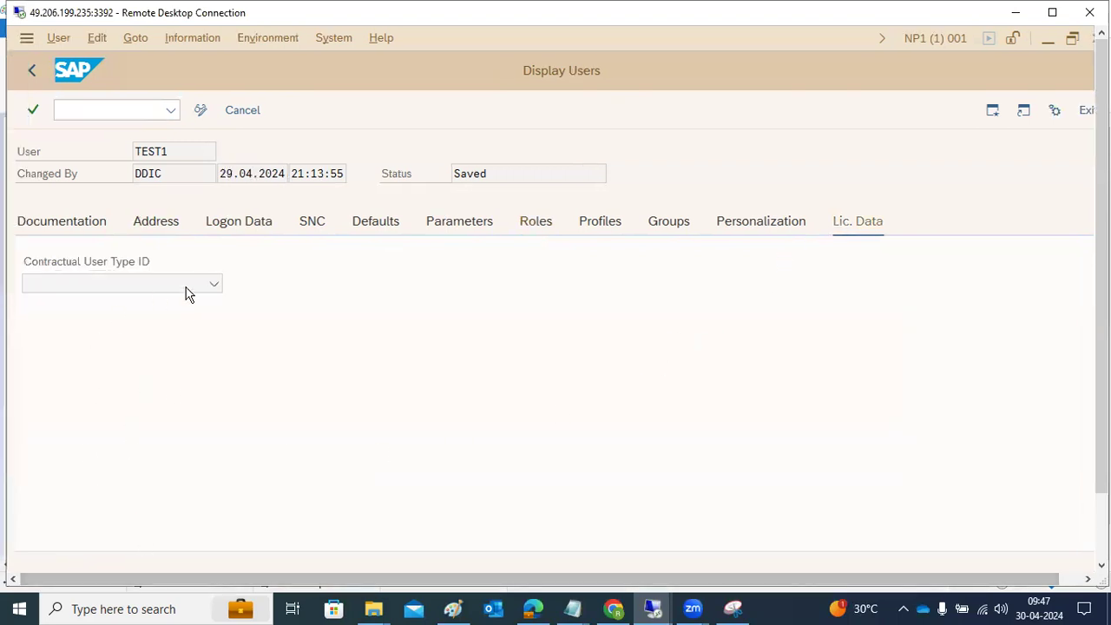
left_click(212, 286)
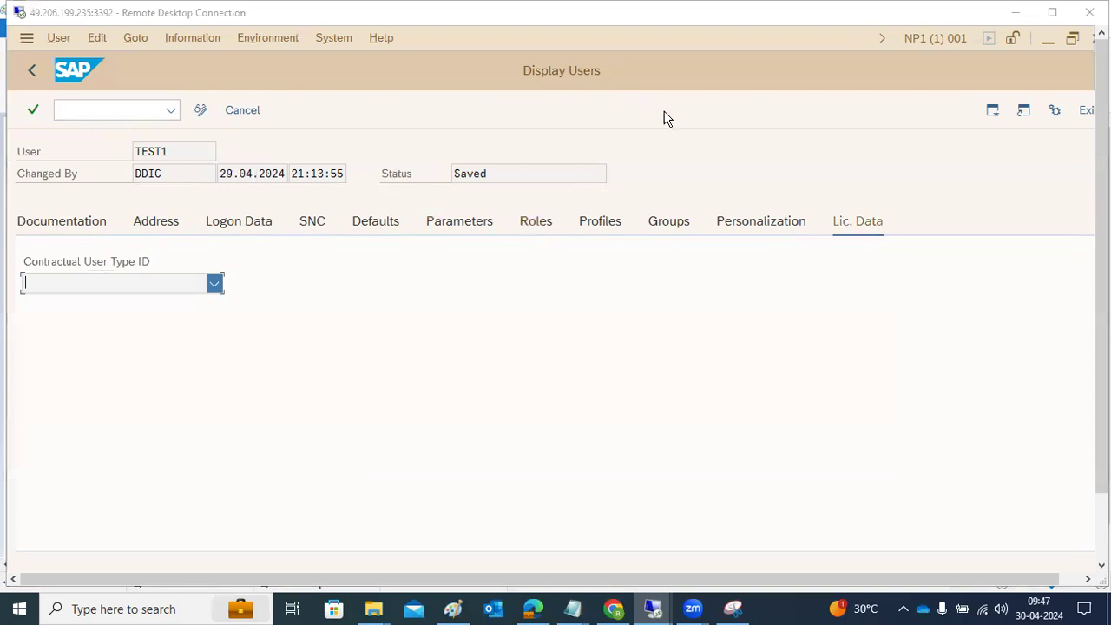
left_click(200, 110)
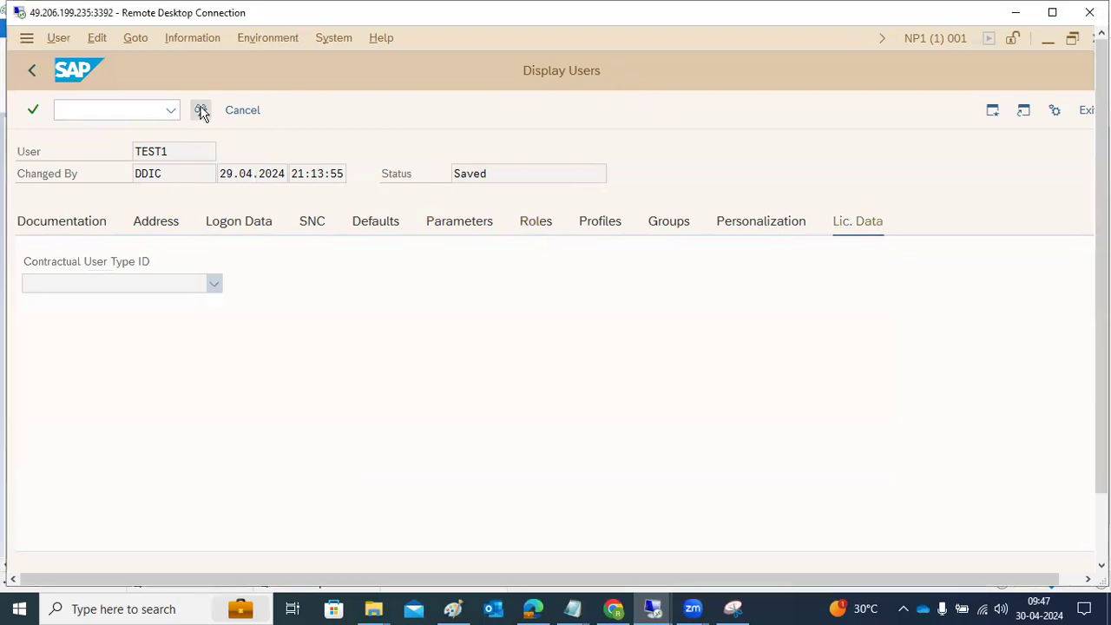
left_click(200, 110)
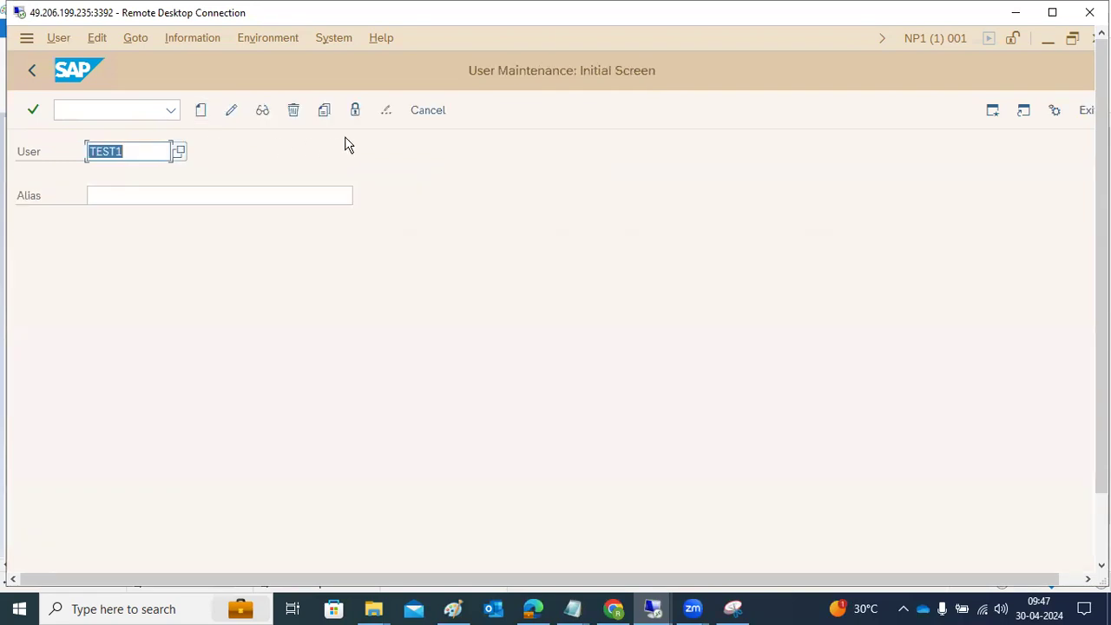
Step: Show the password change dialog for user TEST1 and close it without setting a new password
left_click(390, 119)
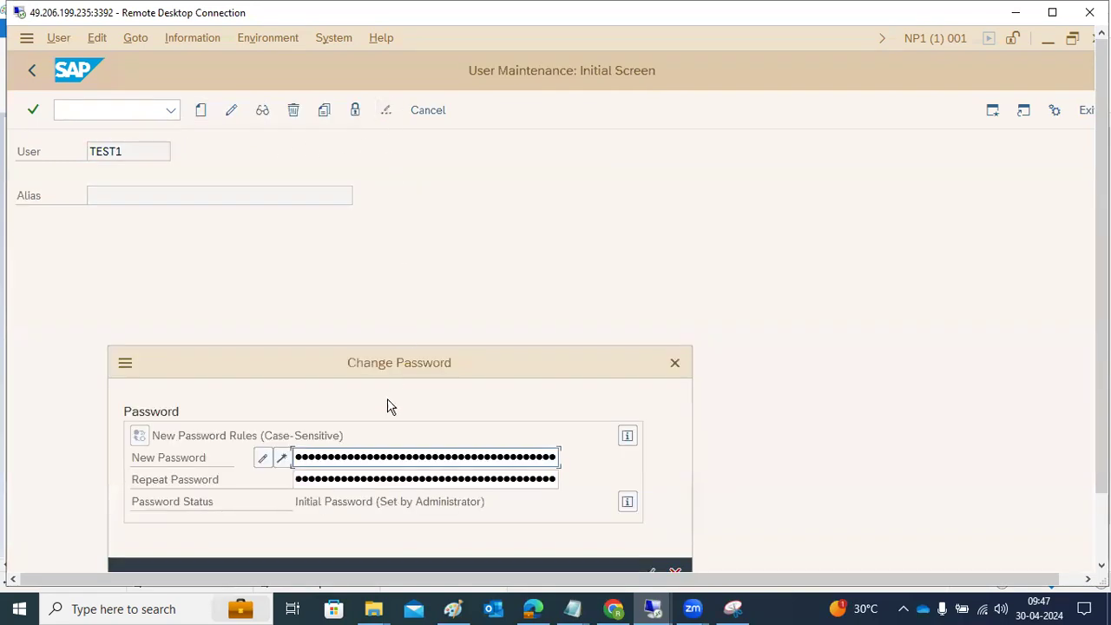
key("Down")
key("Up")
key("Down")
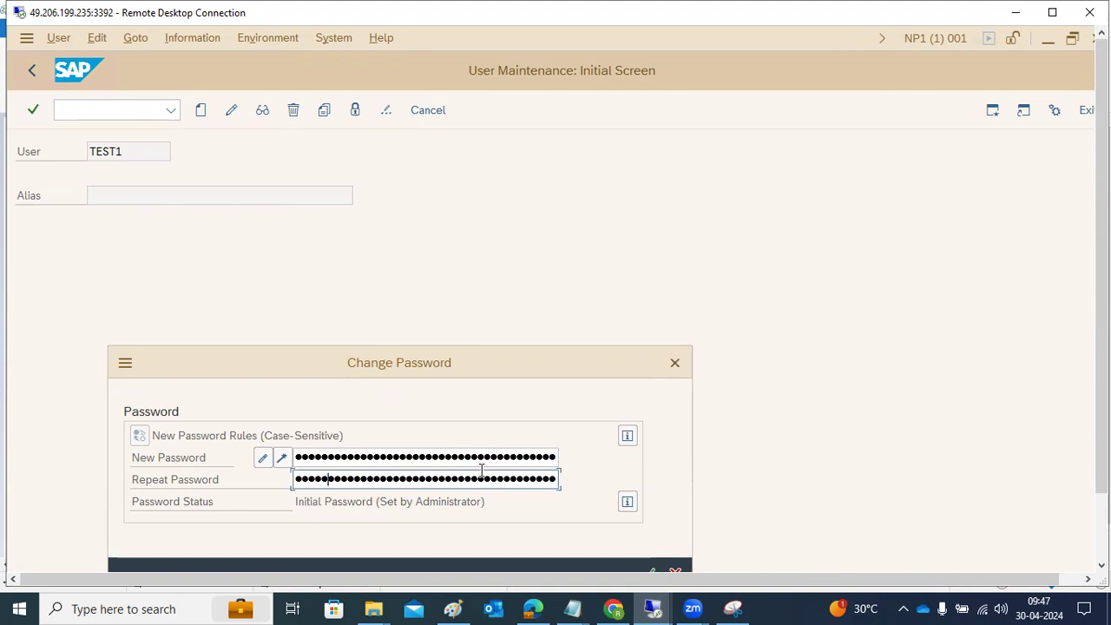
key("Return")
left_click_drag(473, 364, 478, 307)
left_click(647, 523)
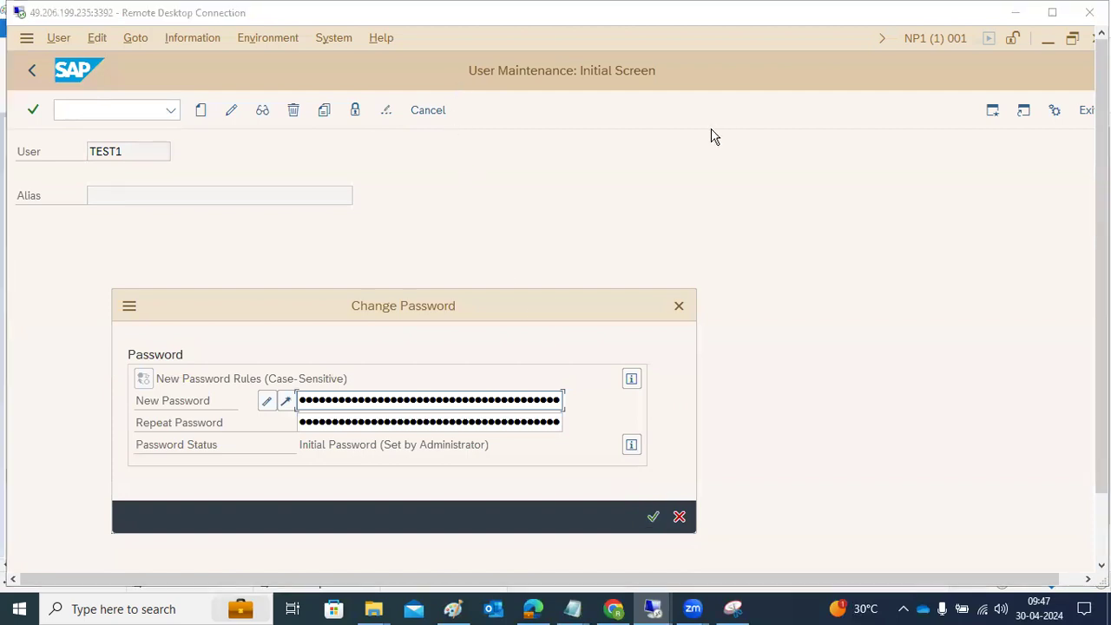
left_click(679, 305)
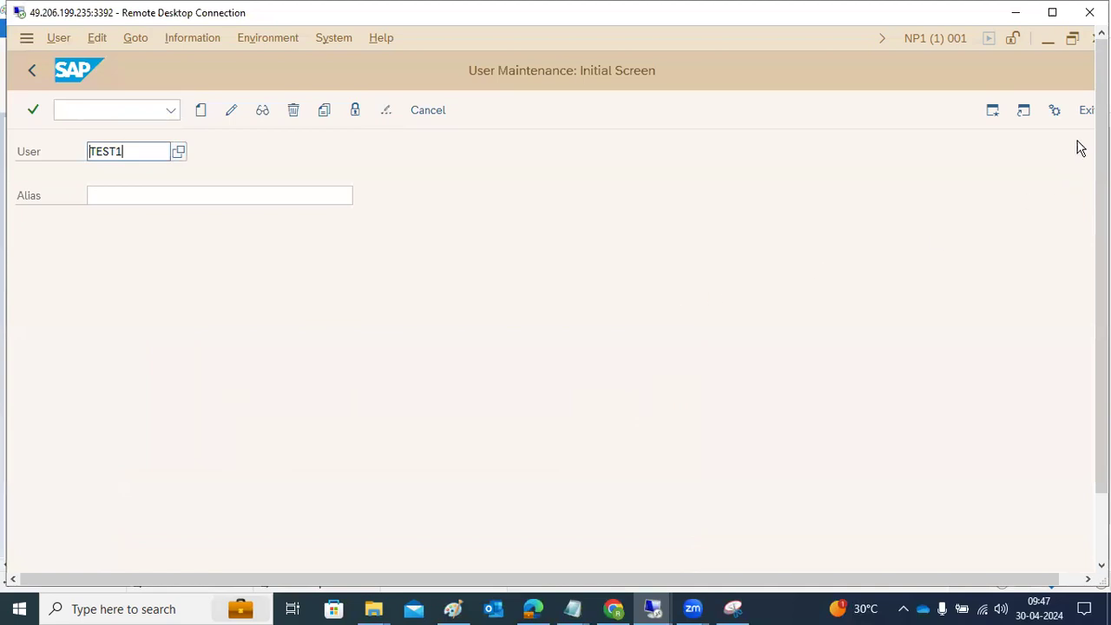
Step: Exit user maintenance and log off from the two SAP sessions in client 001
left_click(1086, 110)
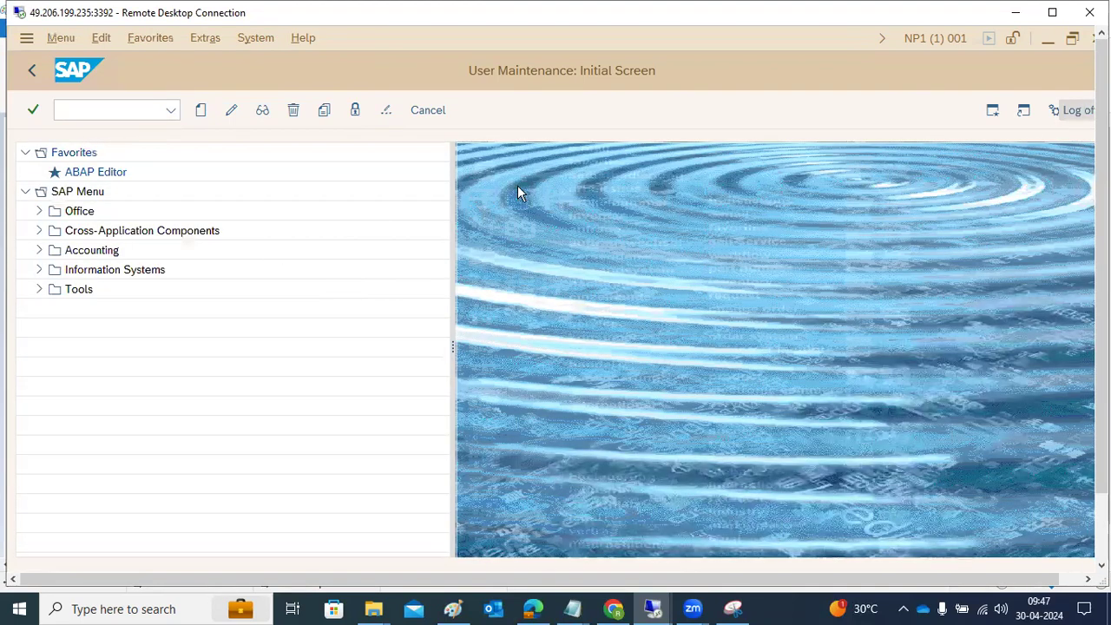
left_click(1076, 110)
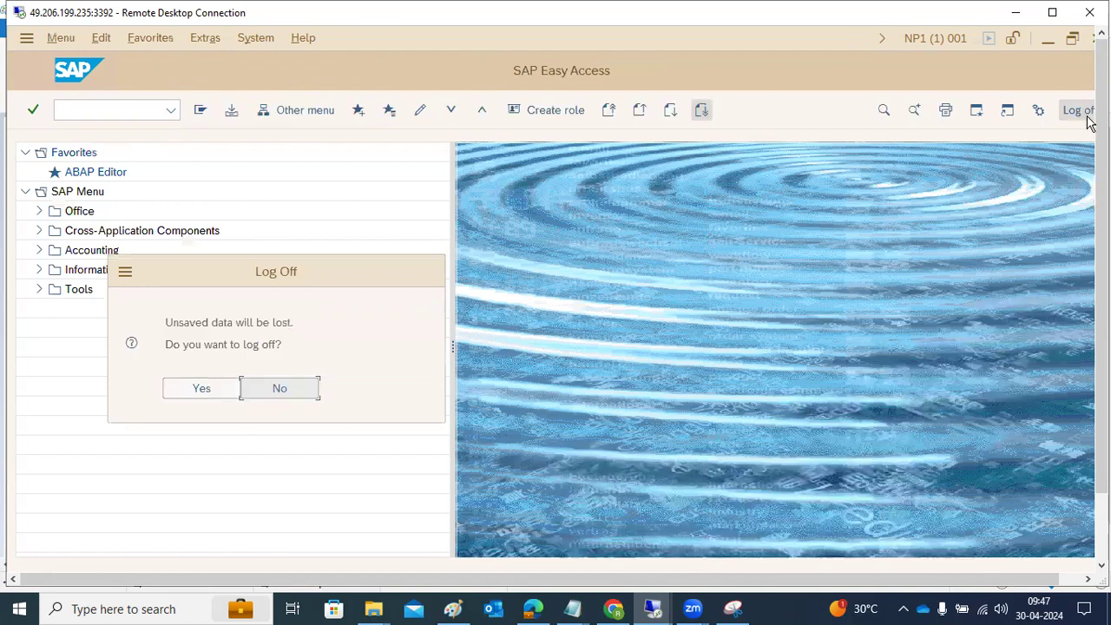
left_click(208, 390)
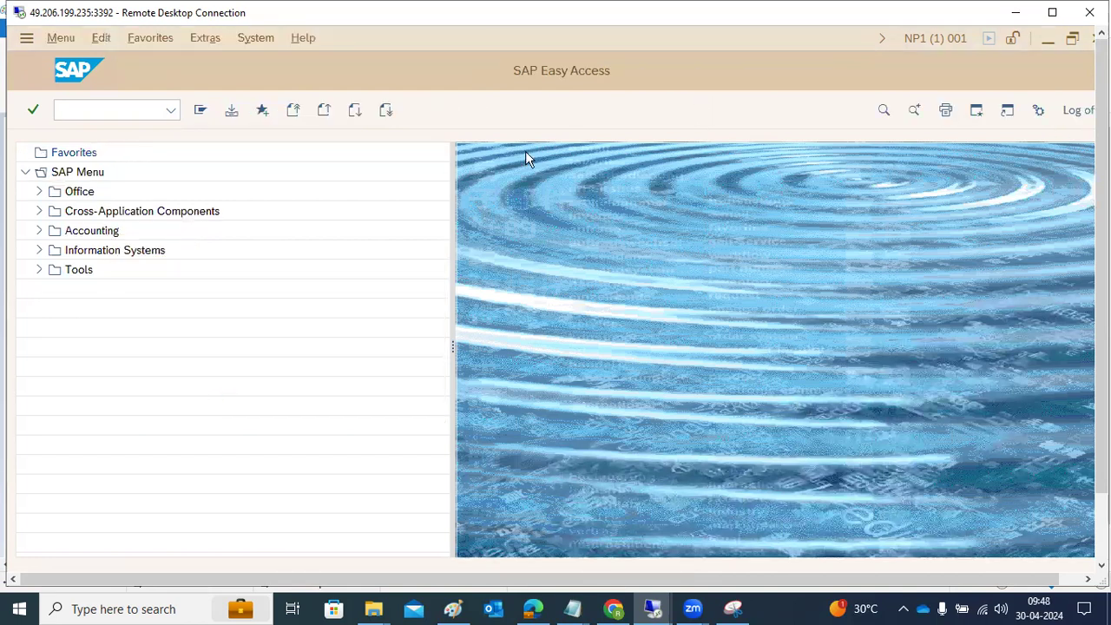
left_click(1076, 110)
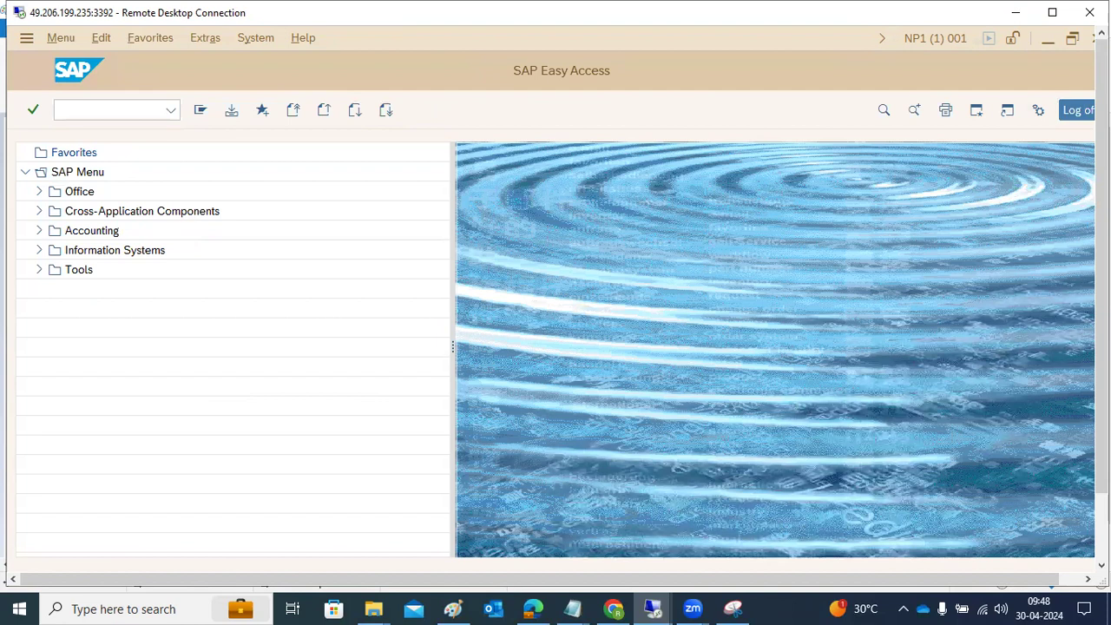
left_click(201, 391)
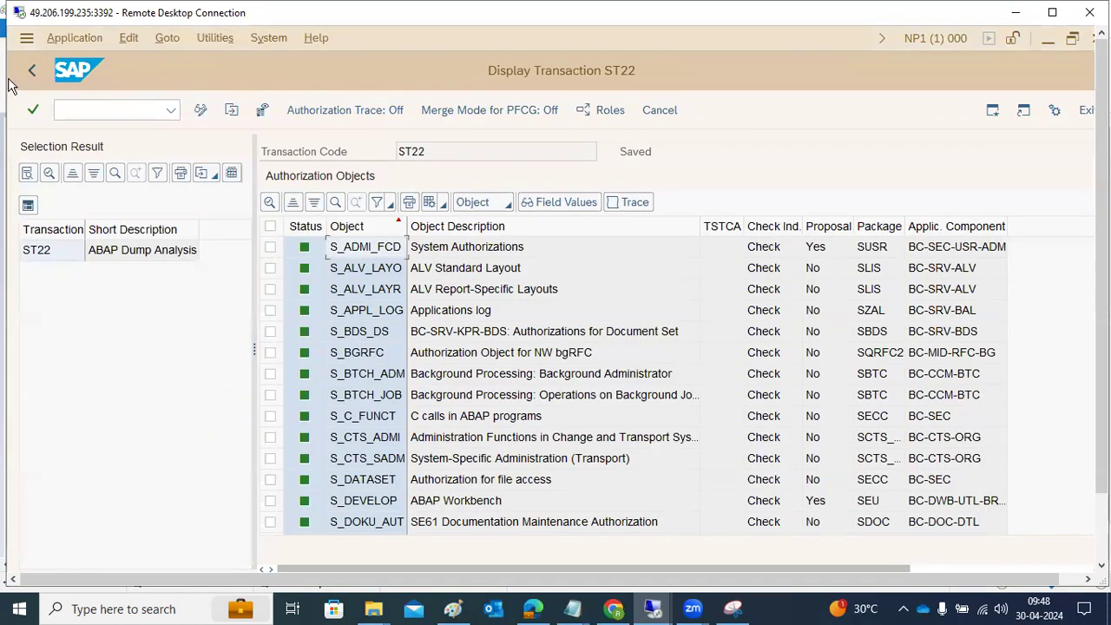
Step: Leave the ST22 authorization object display, end the remaining SAP session with /nex, and close SAP Logon
left_click(30, 74)
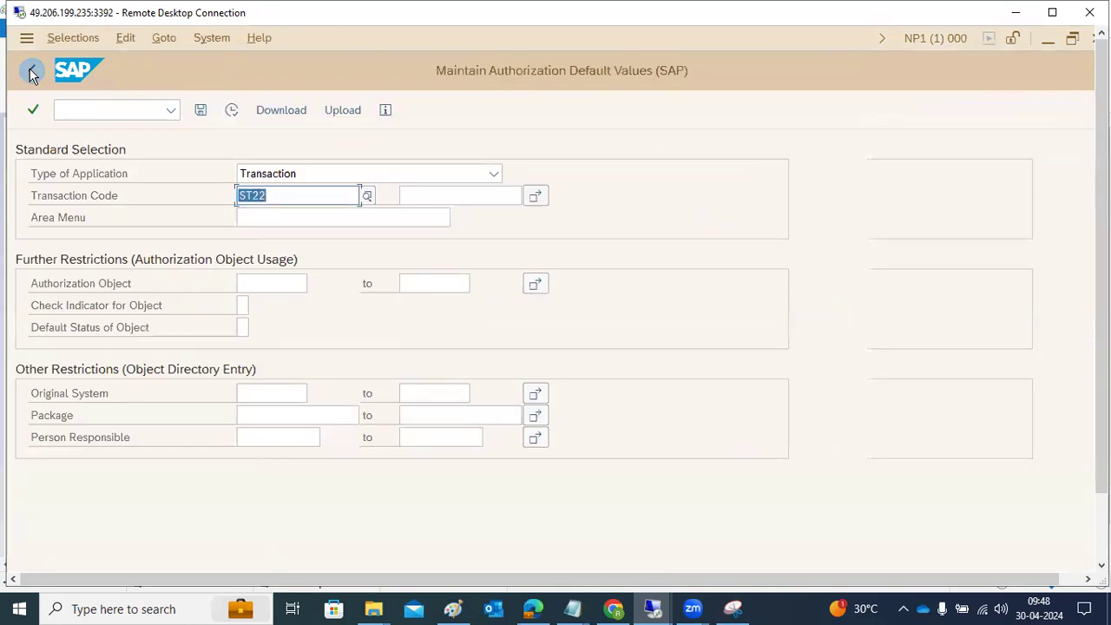
left_click(59, 109)
type("/nex")
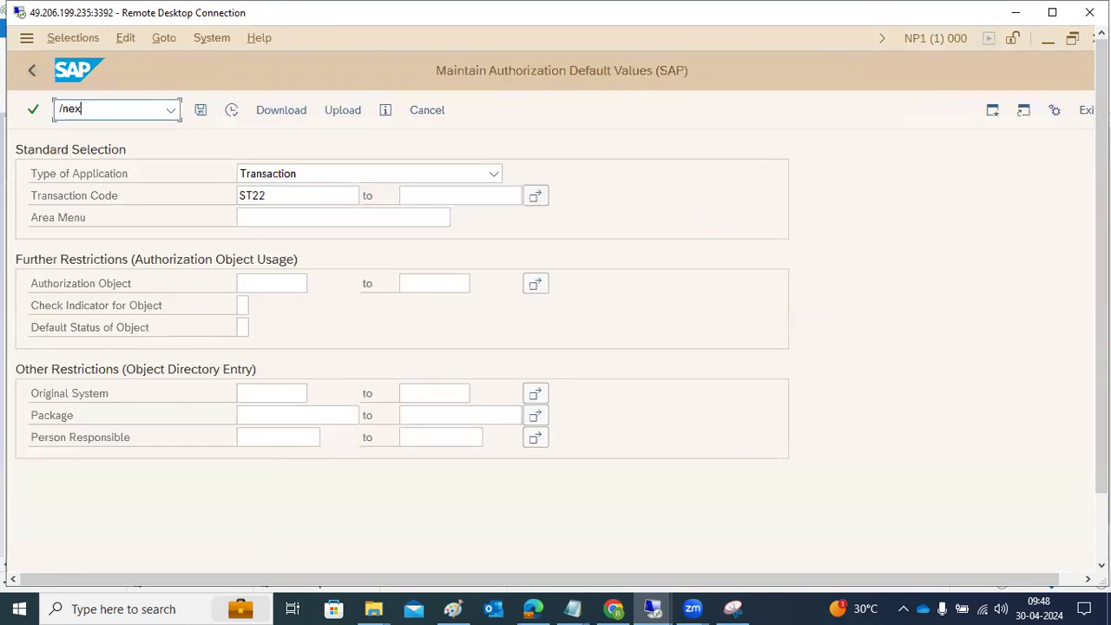
key("Return")
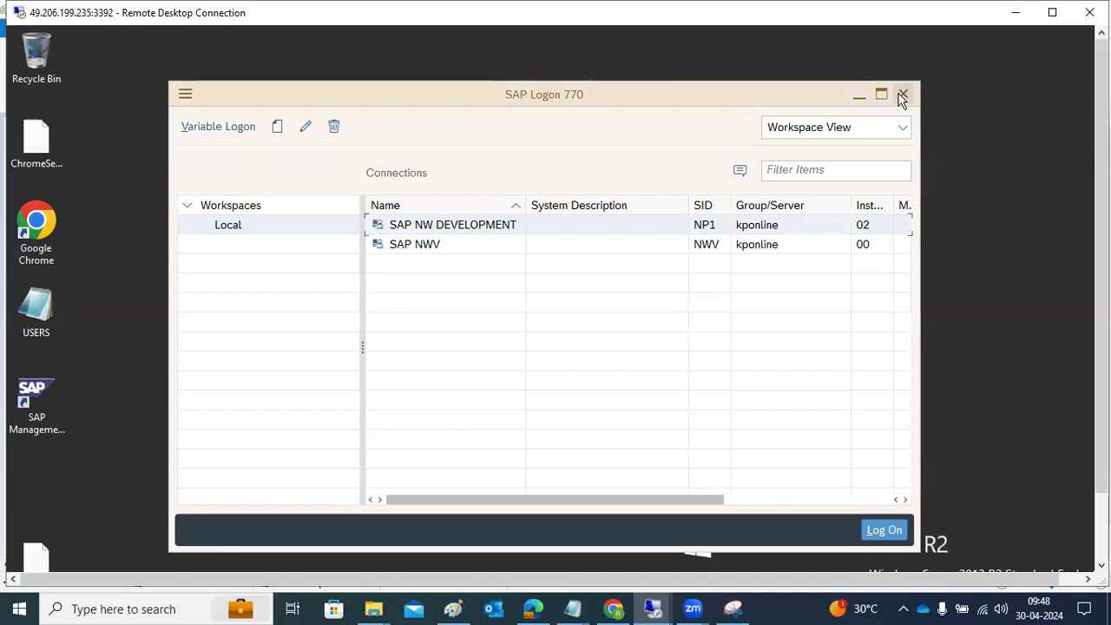
left_click(903, 93)
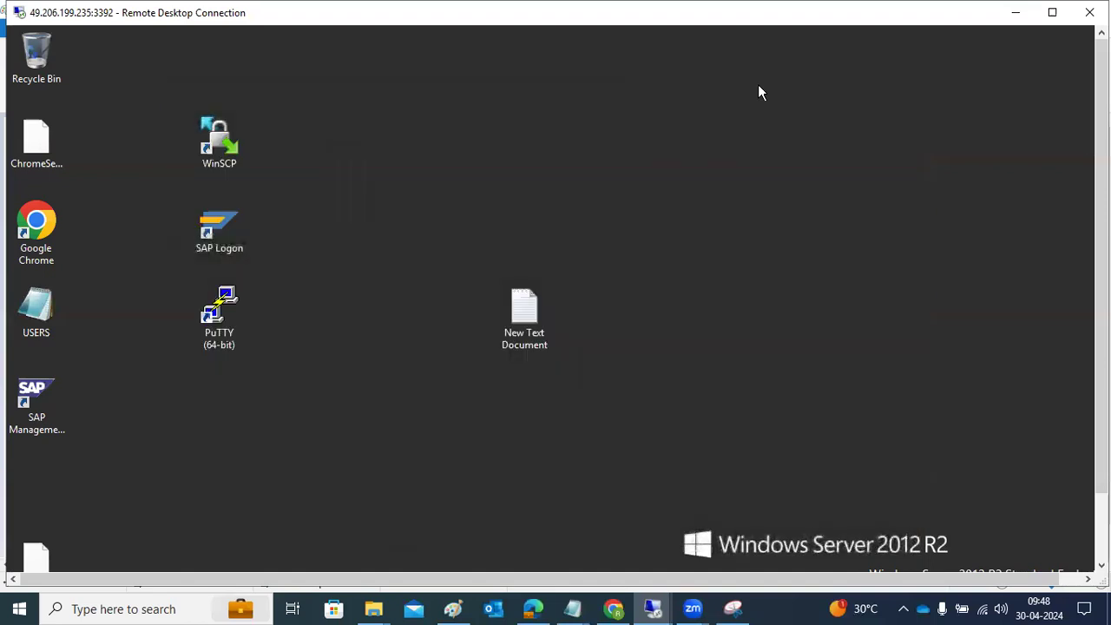